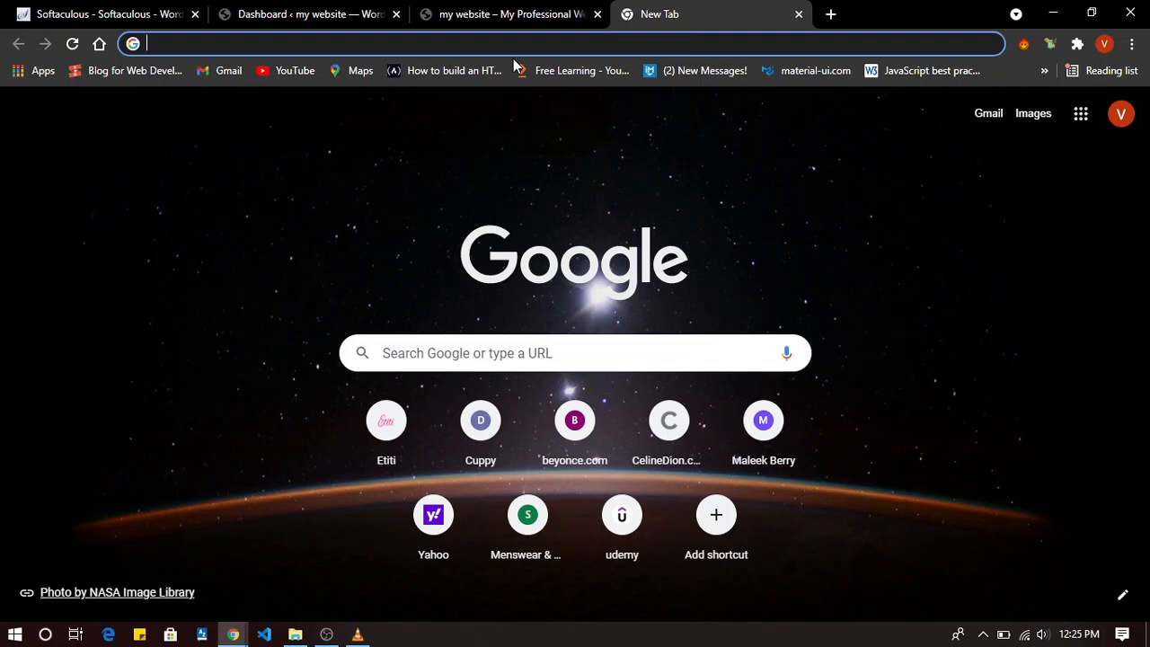
# Load infinityfree.net, accept its privacy notice and look over the Free Unlimited Web Hosting homepage
pyautogui.write('infi')
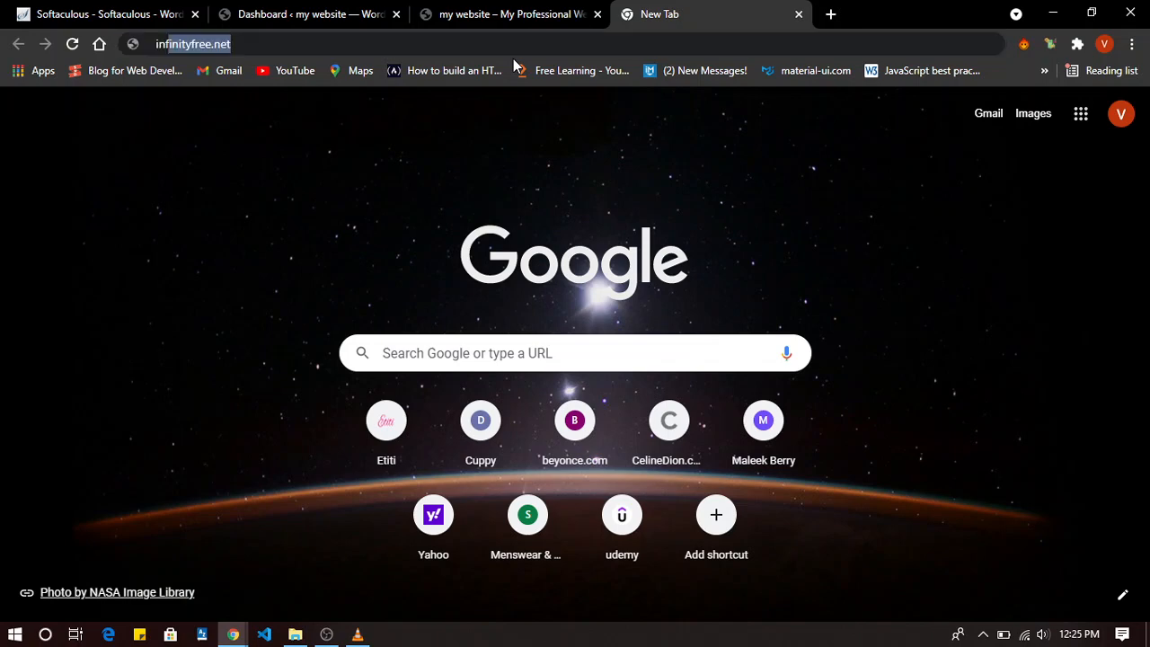
pyautogui.press('Return')
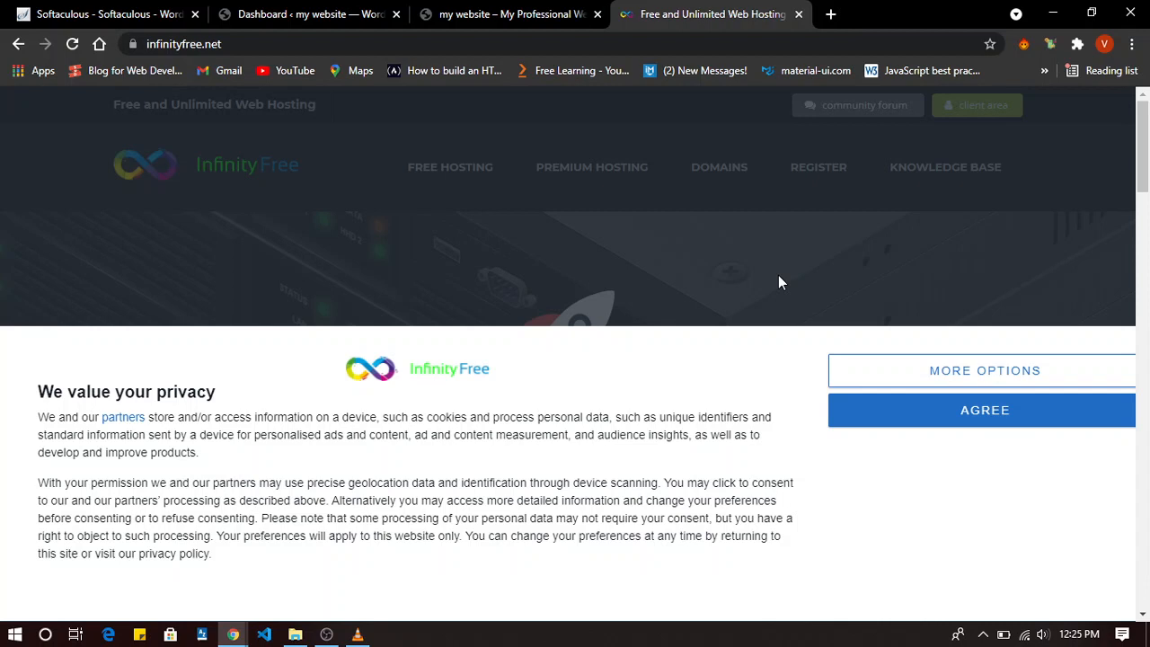
pyautogui.click(994, 419)
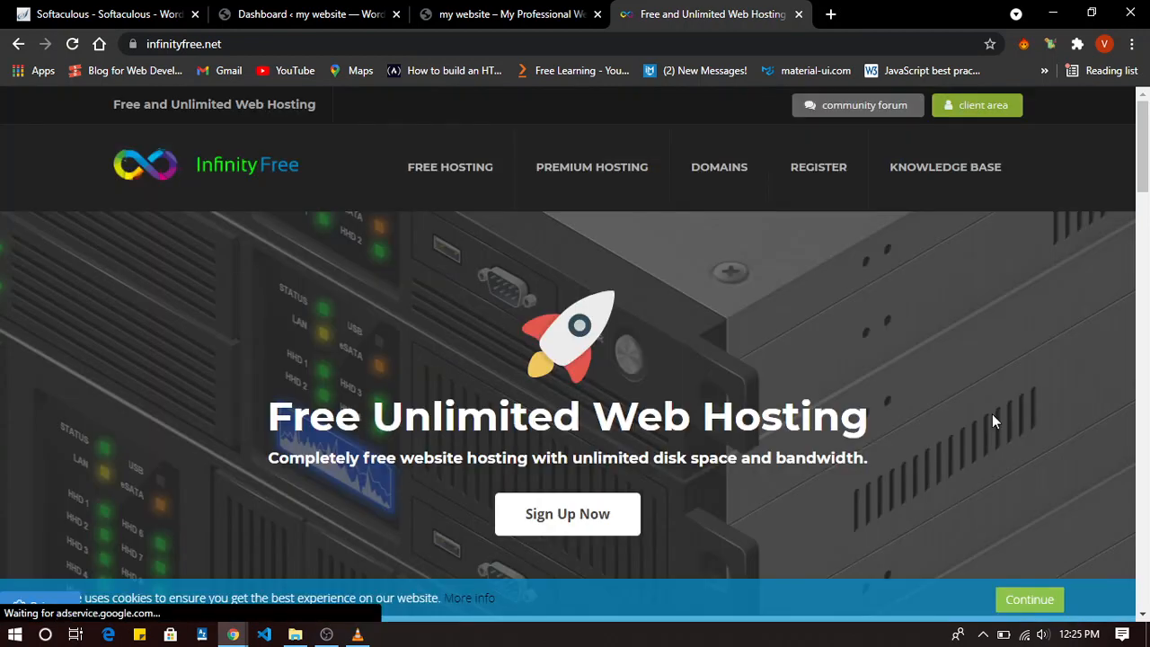
pyautogui.scroll(-2, 634, 303)
pyautogui.scroll(2, 633, 303)
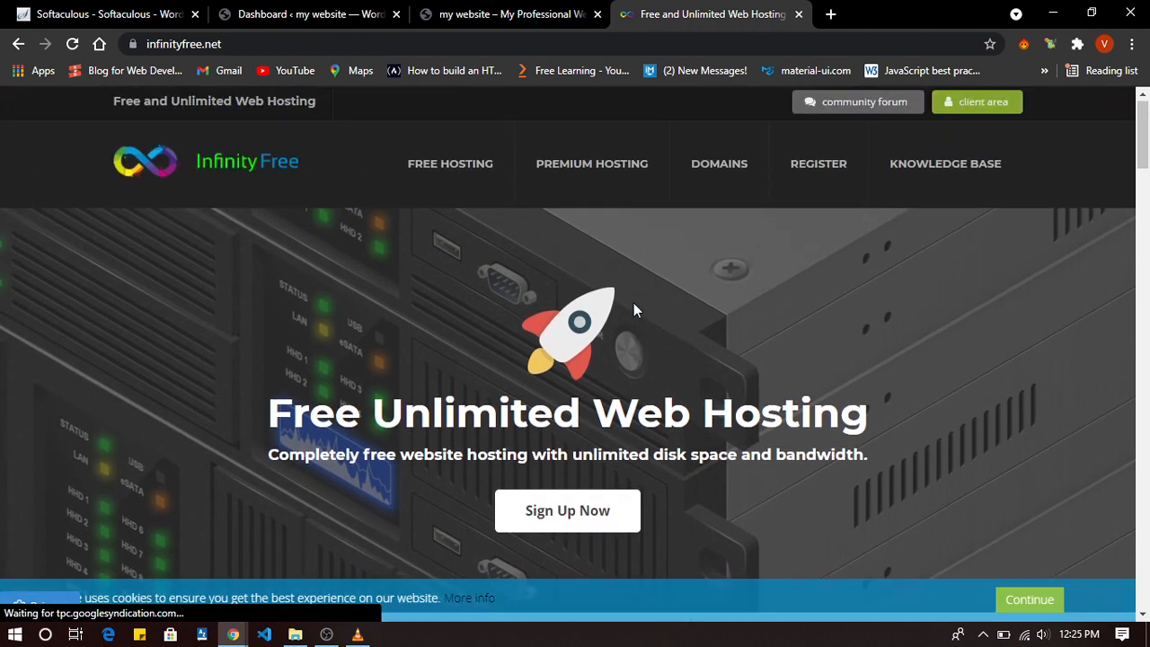
pyautogui.scroll(-5, 633, 310)
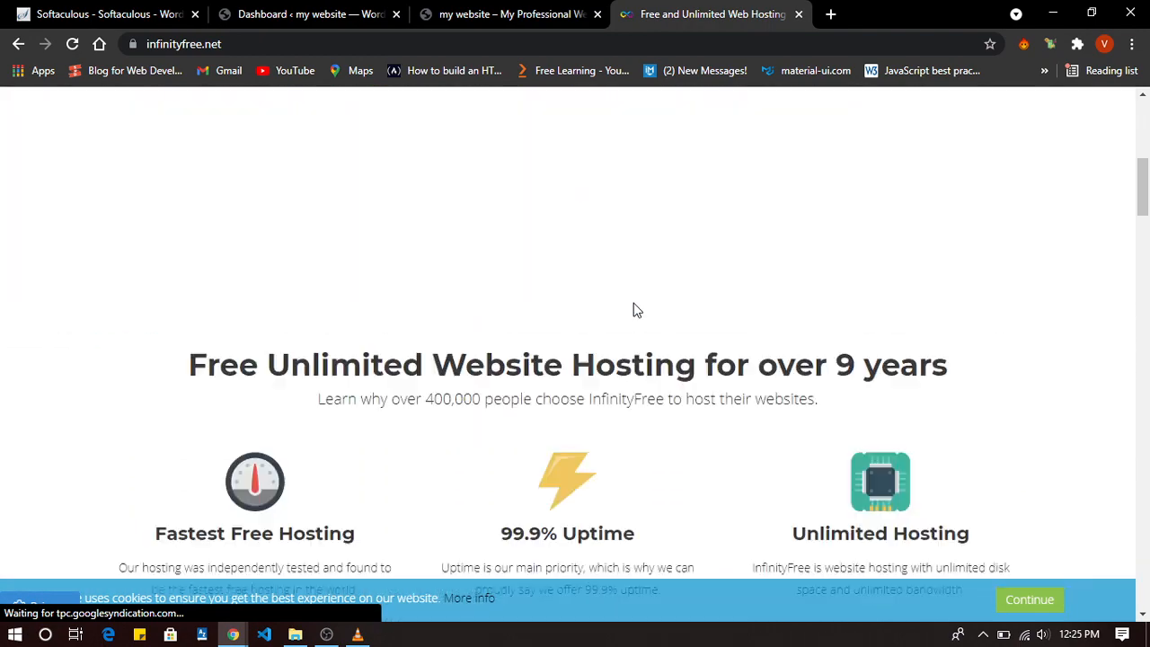
pyautogui.scroll(-3, 634, 310)
pyautogui.scroll(8, 633, 306)
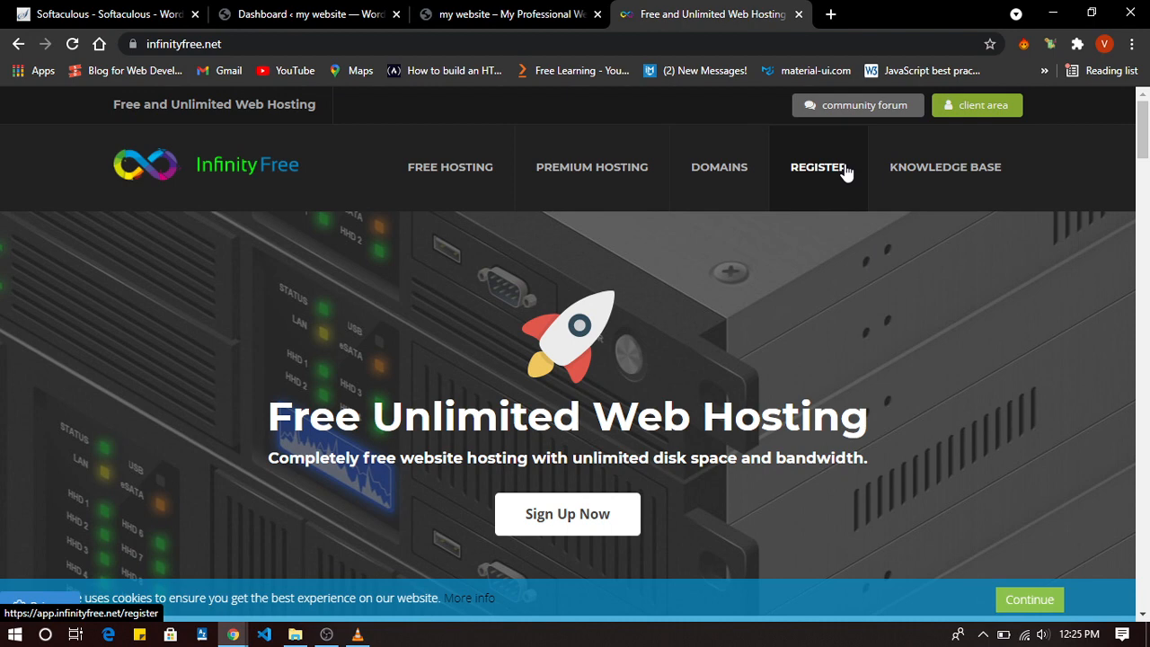
# Go from the sign-up page to the login page and sign in with the saved credentials
pyautogui.click(554, 530)
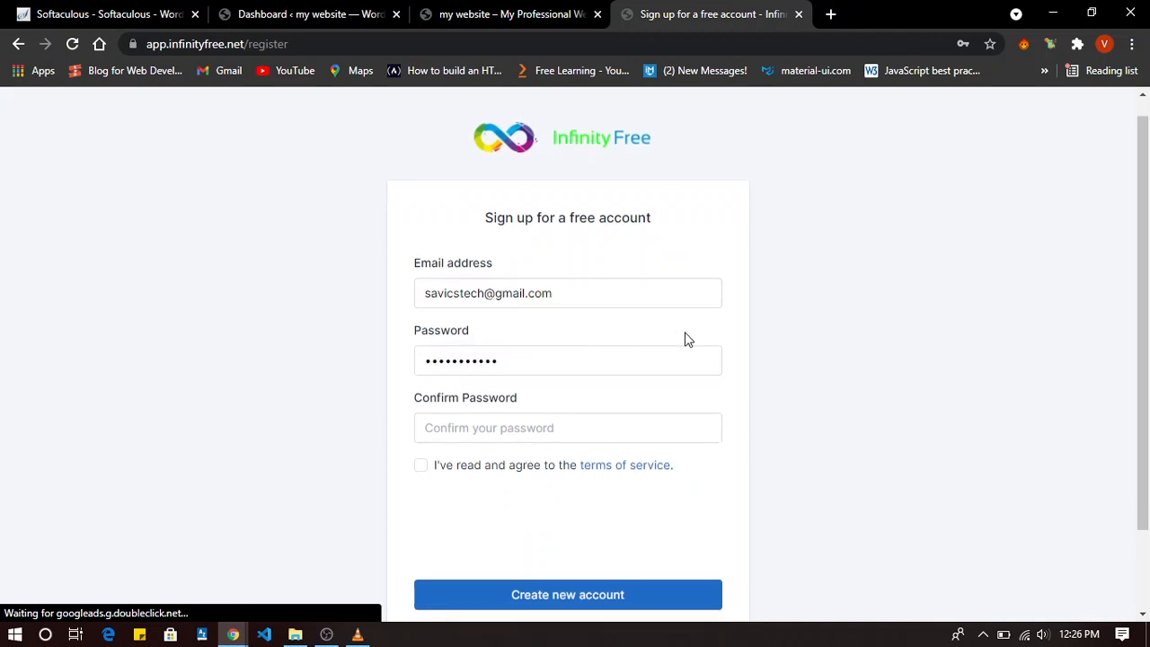
pyautogui.scroll(-2, 688, 340)
pyautogui.scroll(2, 688, 339)
pyautogui.scroll(-2, 685, 333)
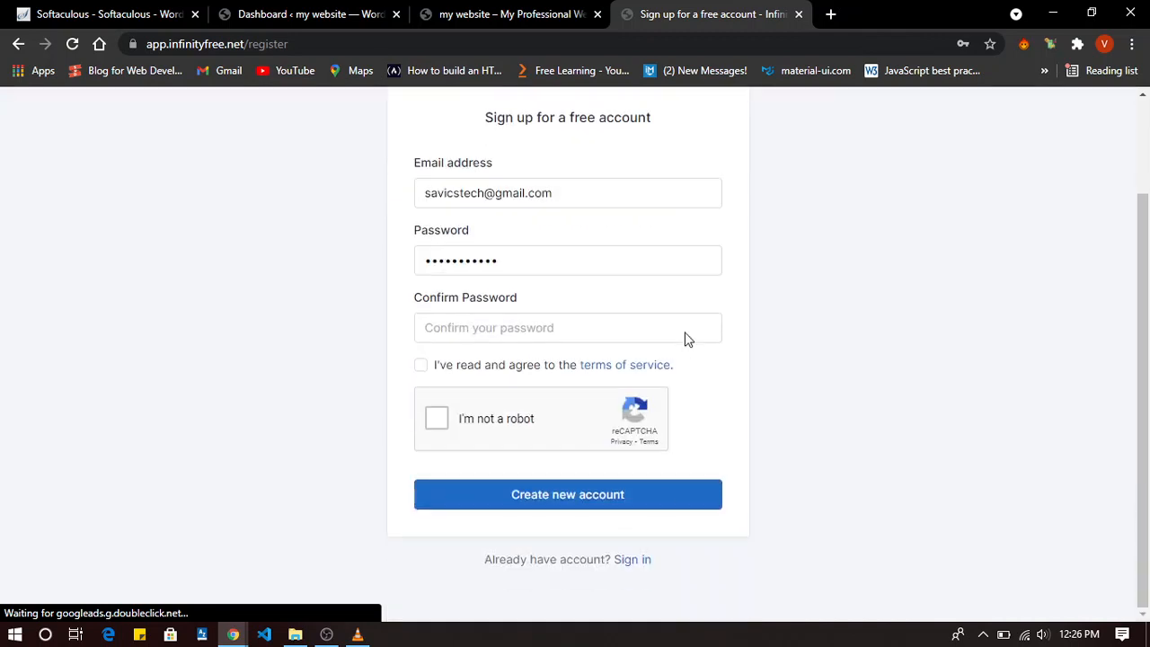
pyautogui.click(625, 560)
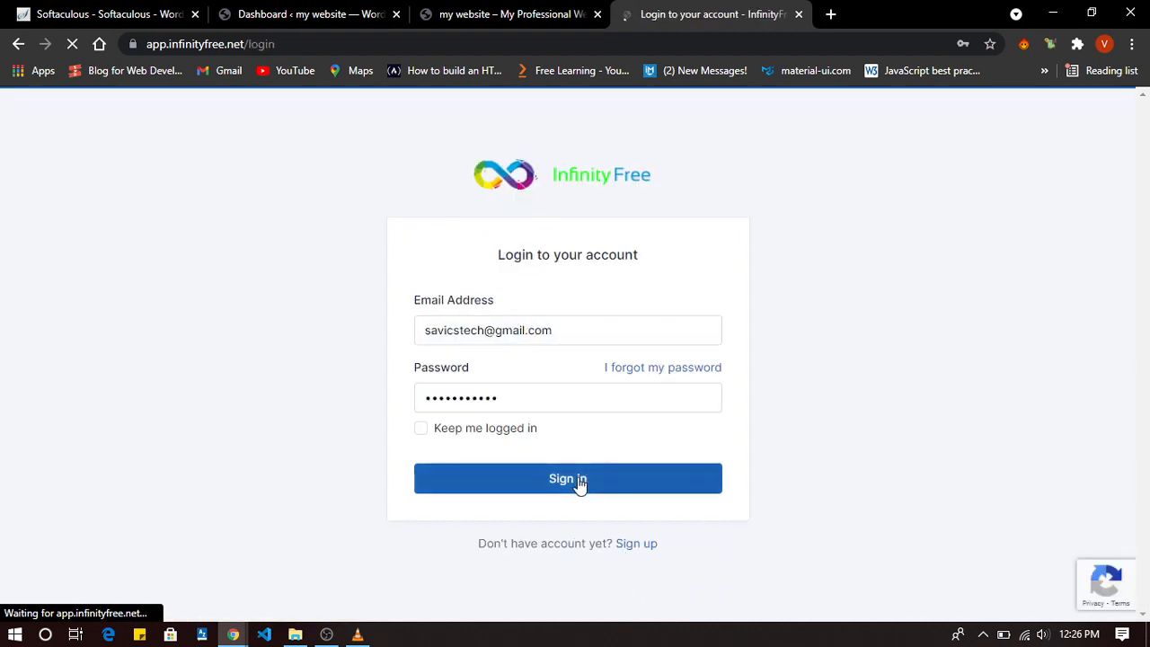
pyautogui.click(579, 478)
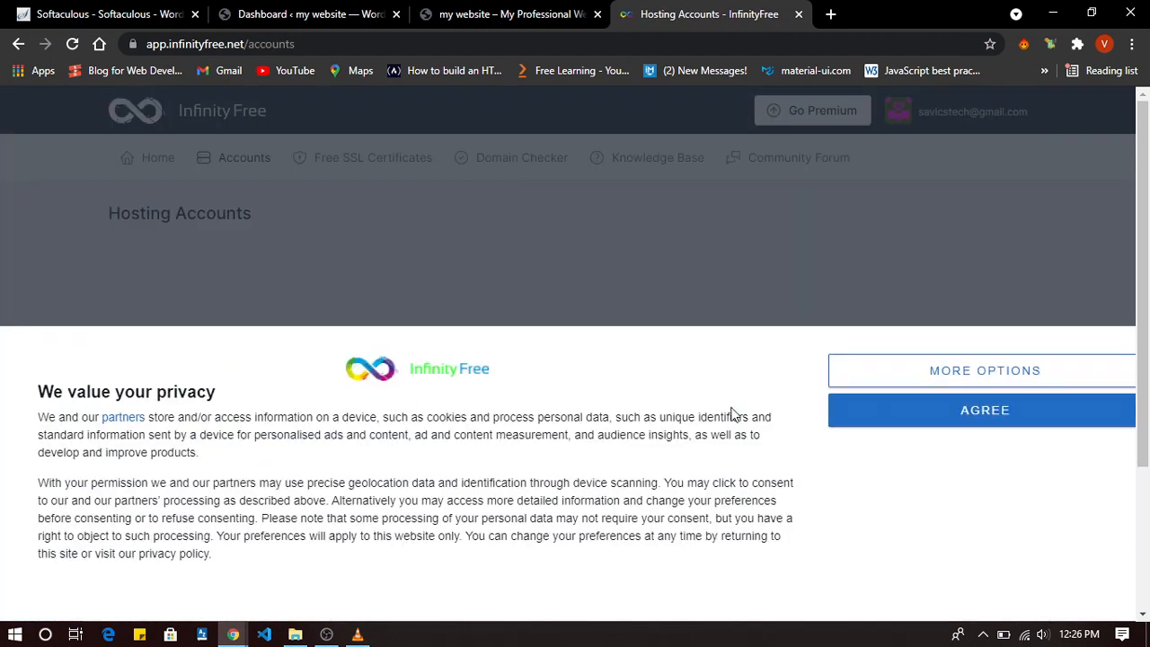
# Accept the privacy notice, dismiss both ads and start creating a new hosting account
pyautogui.click(944, 414)
pyautogui.scroll(-2, 521, 303)
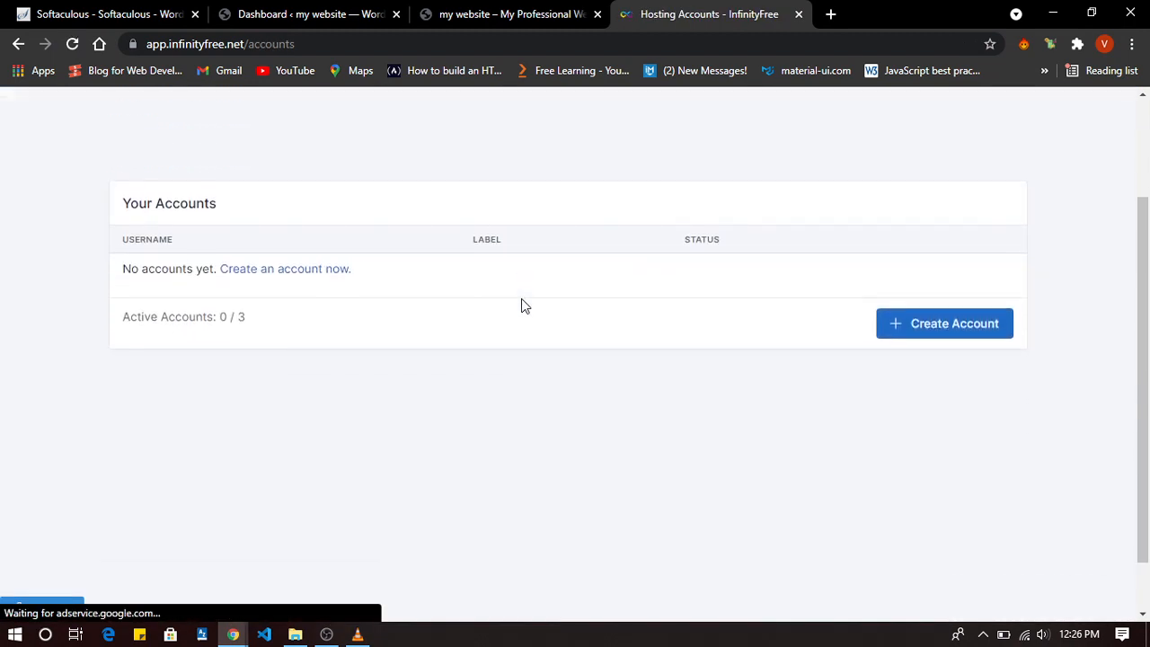
pyautogui.scroll(2, 521, 303)
pyautogui.scroll(-3, 521, 303)
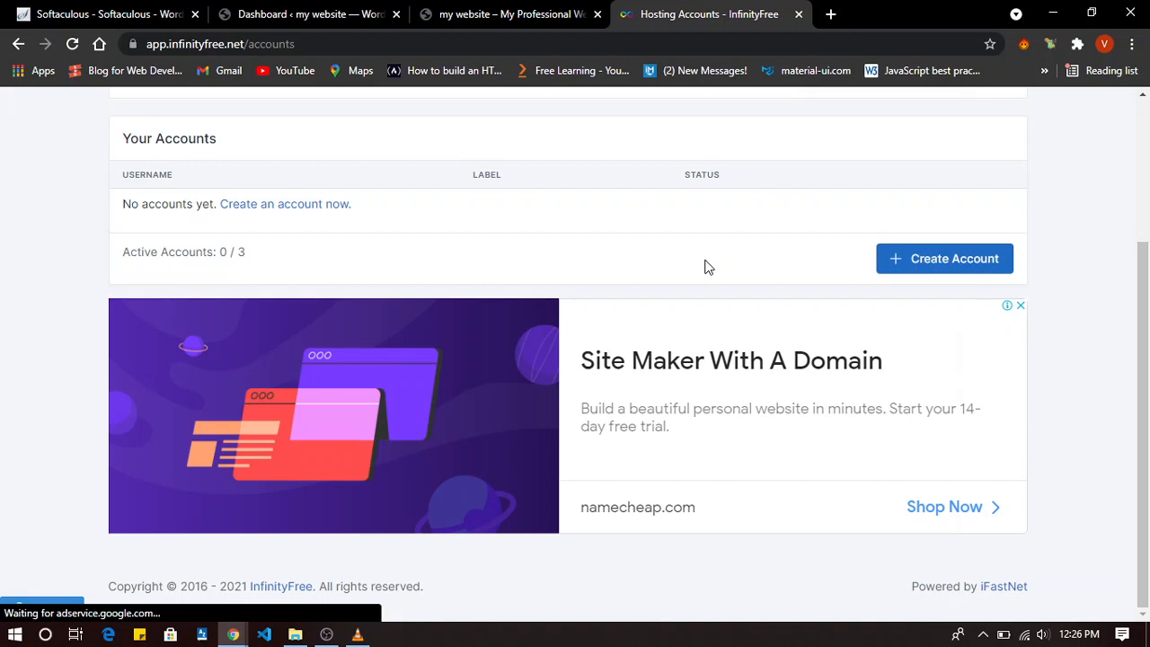
pyautogui.click(1022, 306)
pyautogui.scroll(3, 670, 290)
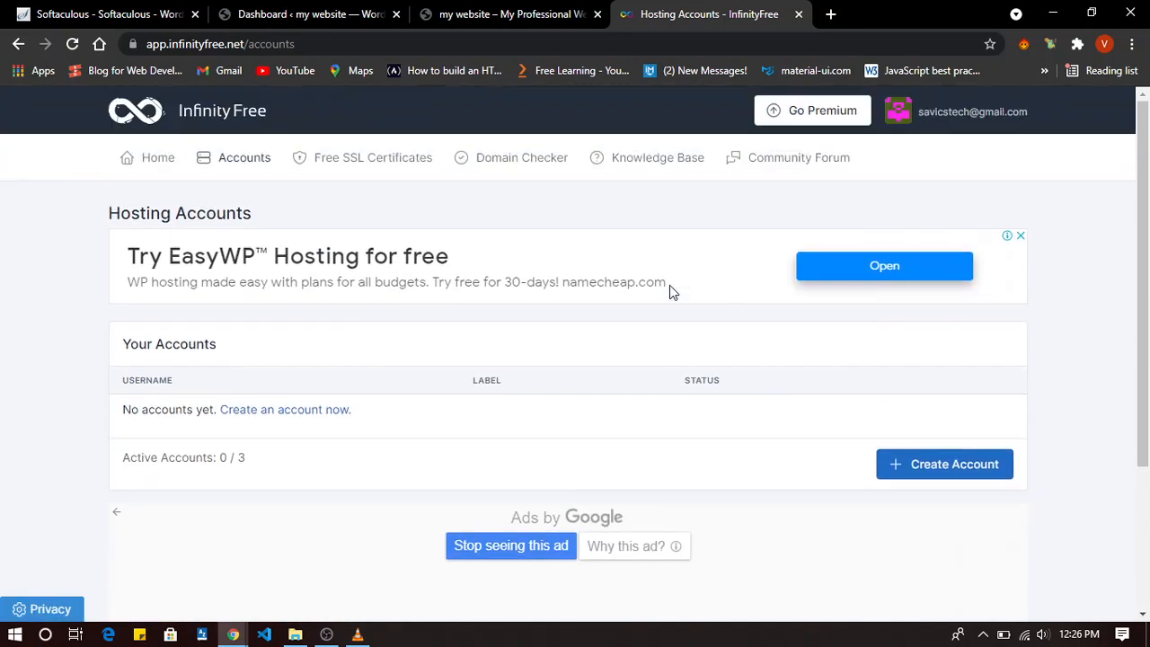
pyautogui.click(940, 472)
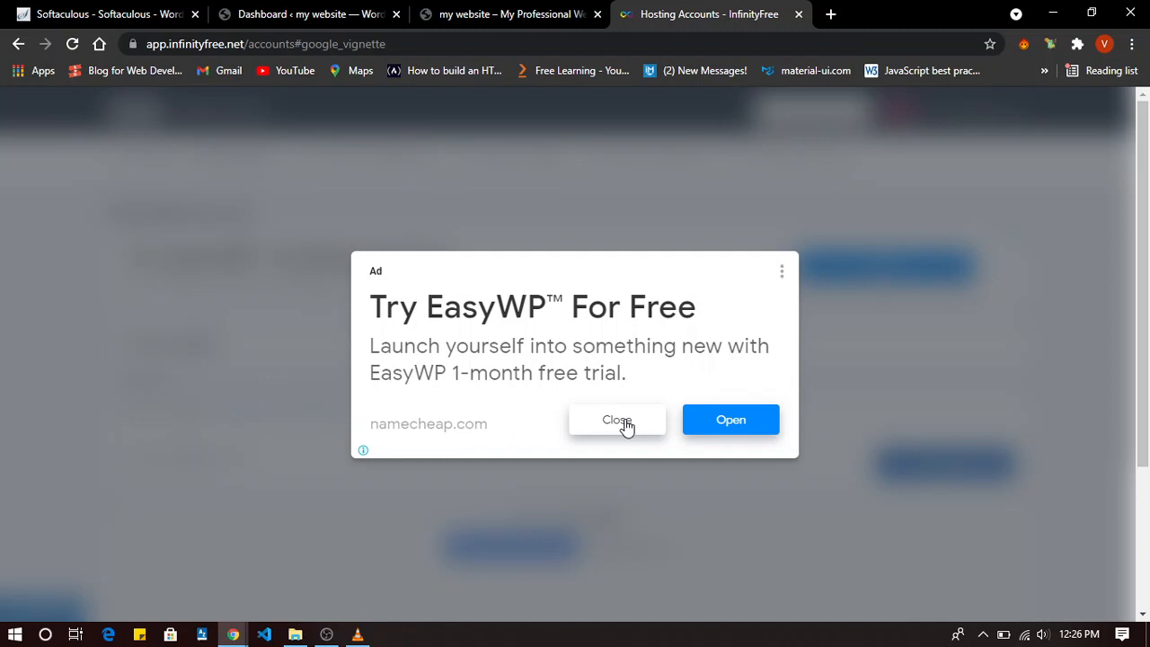
pyautogui.click(618, 420)
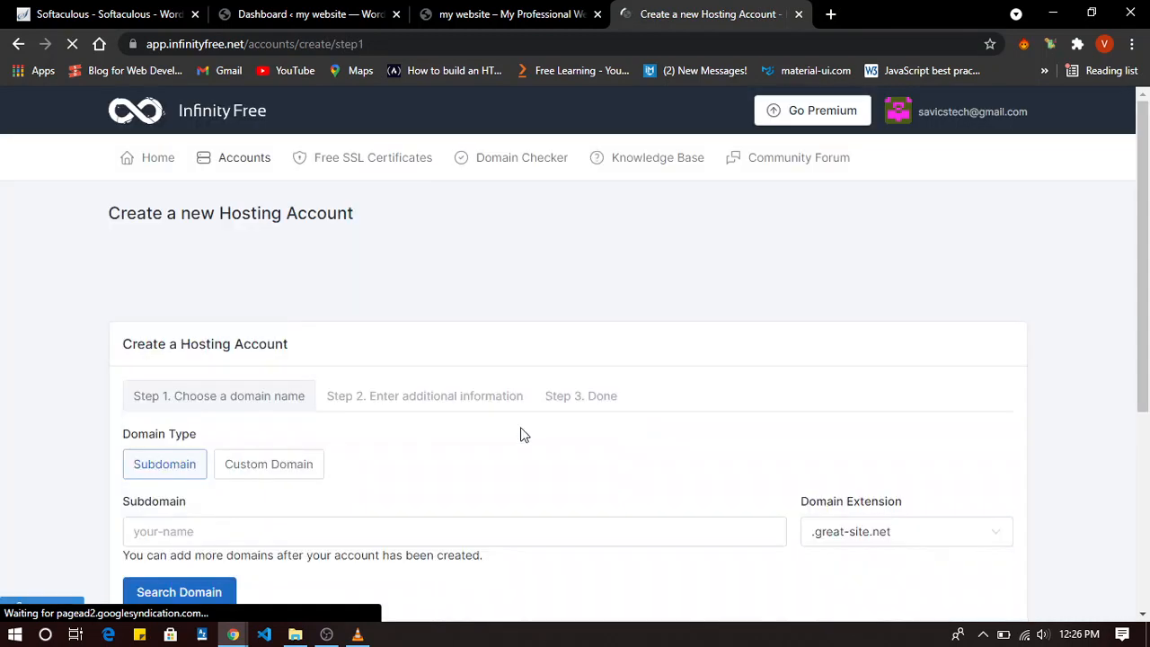
# Compare the domain types, then choose a free subdomain with the .epizy.com extension
pyautogui.scroll(-4, 321, 427)
pyautogui.scroll(3, 321, 428)
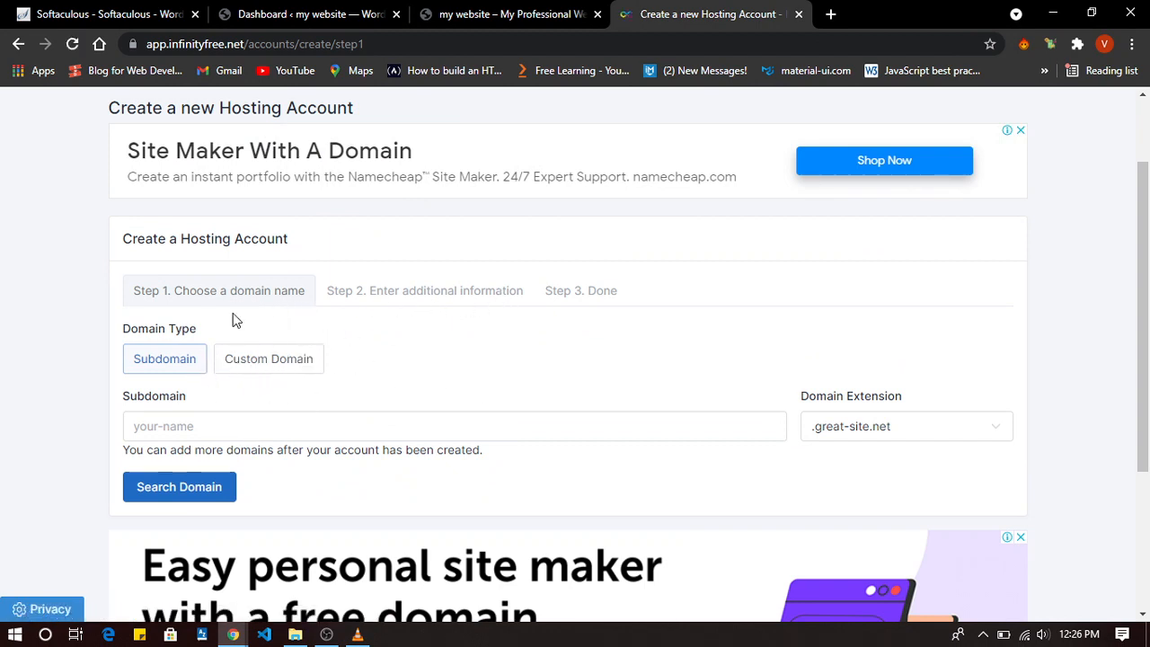
pyautogui.click(282, 362)
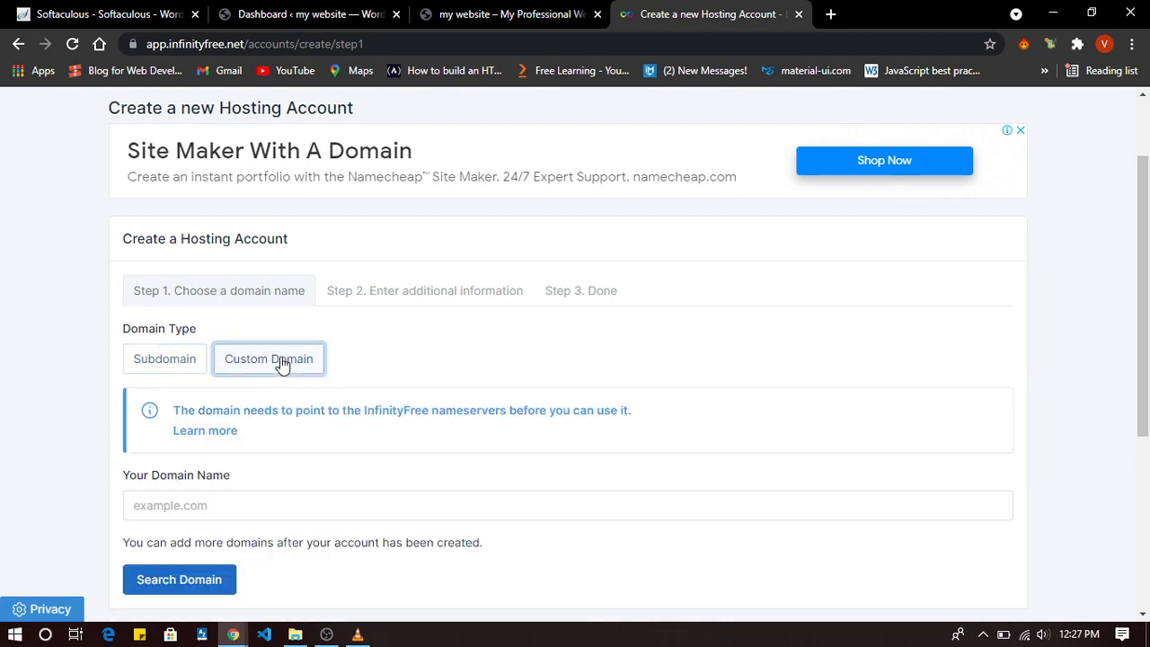
pyautogui.click(191, 372)
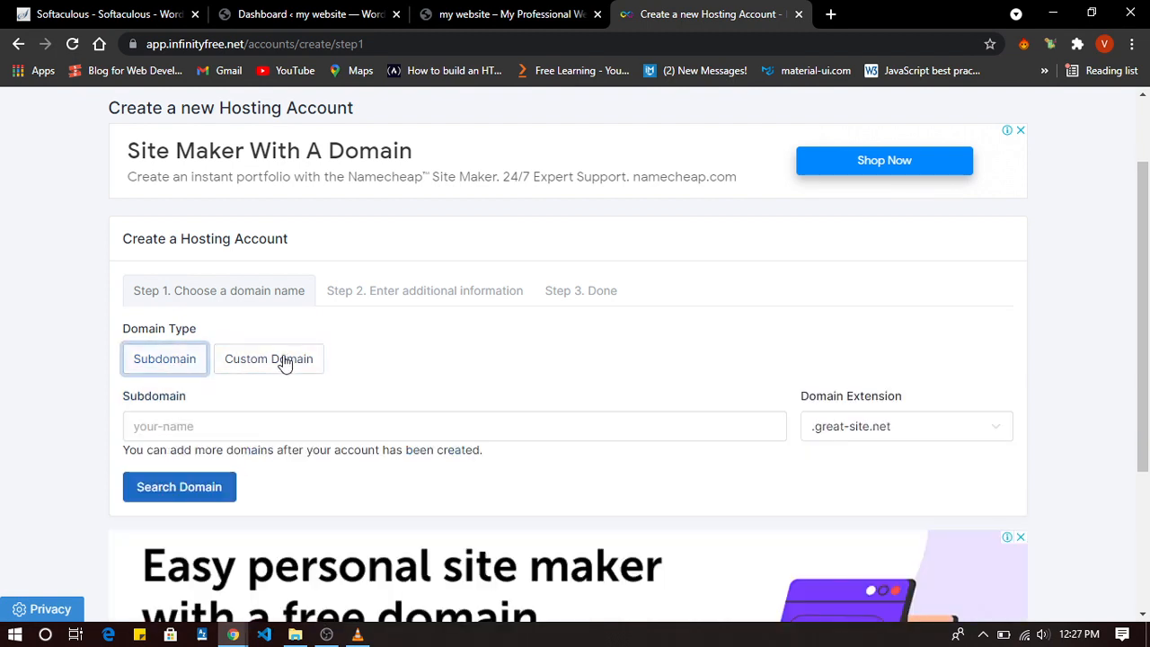
pyautogui.click(284, 362)
pyautogui.scroll(-3, 414, 413)
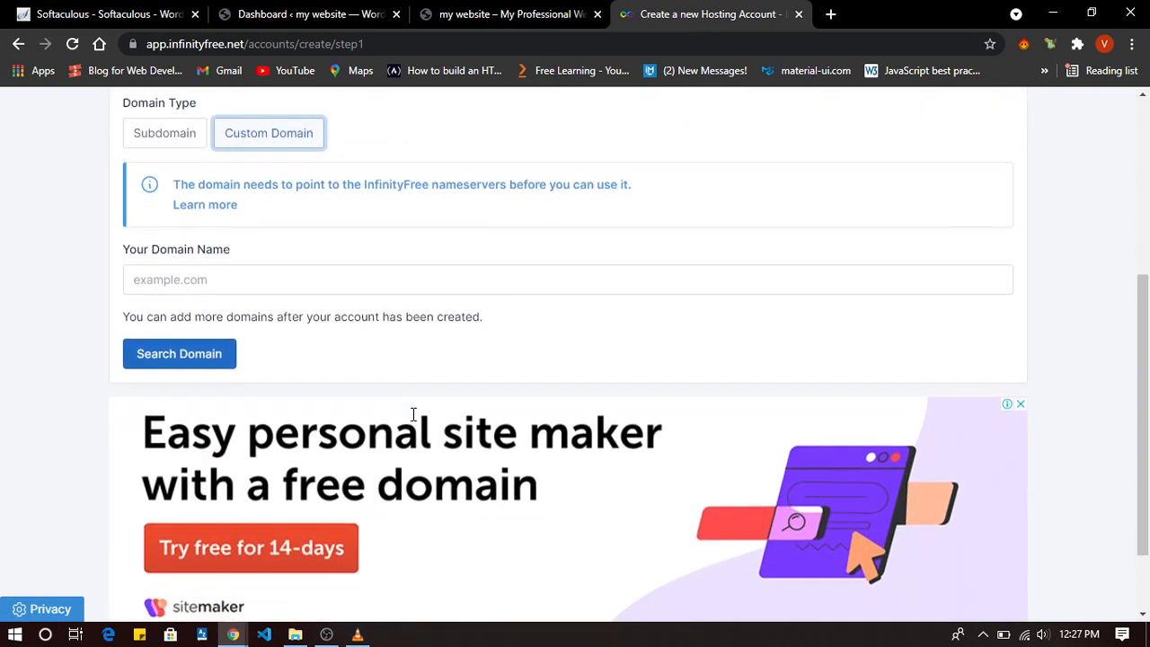
pyautogui.scroll(-2, 413, 414)
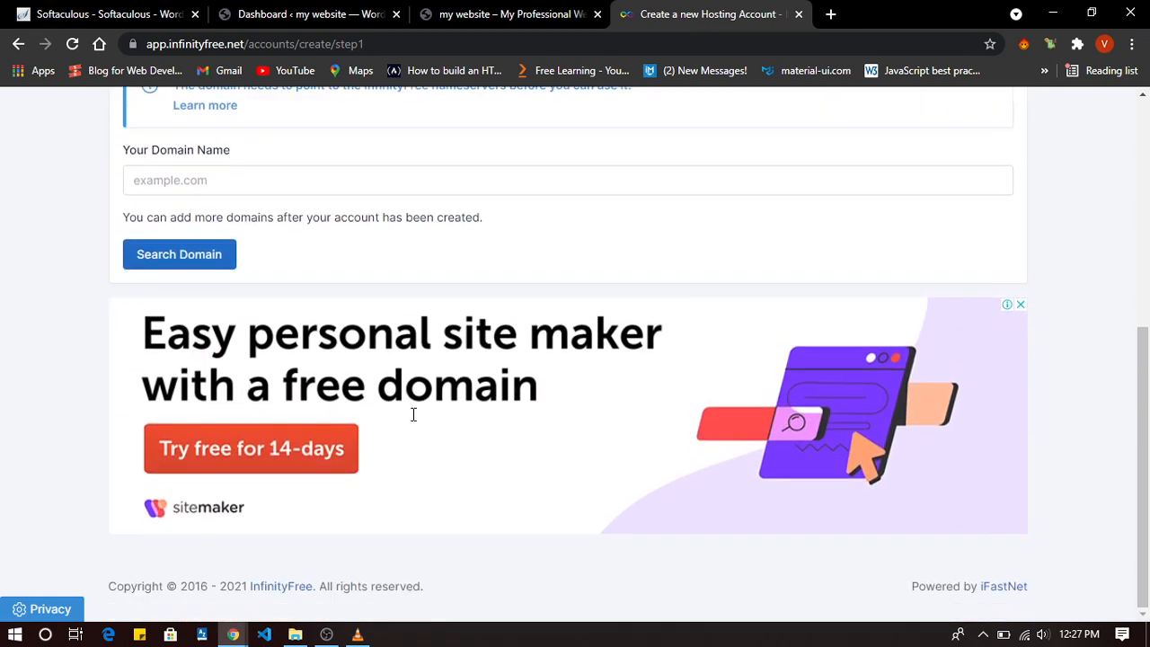
pyautogui.scroll(5, 414, 414)
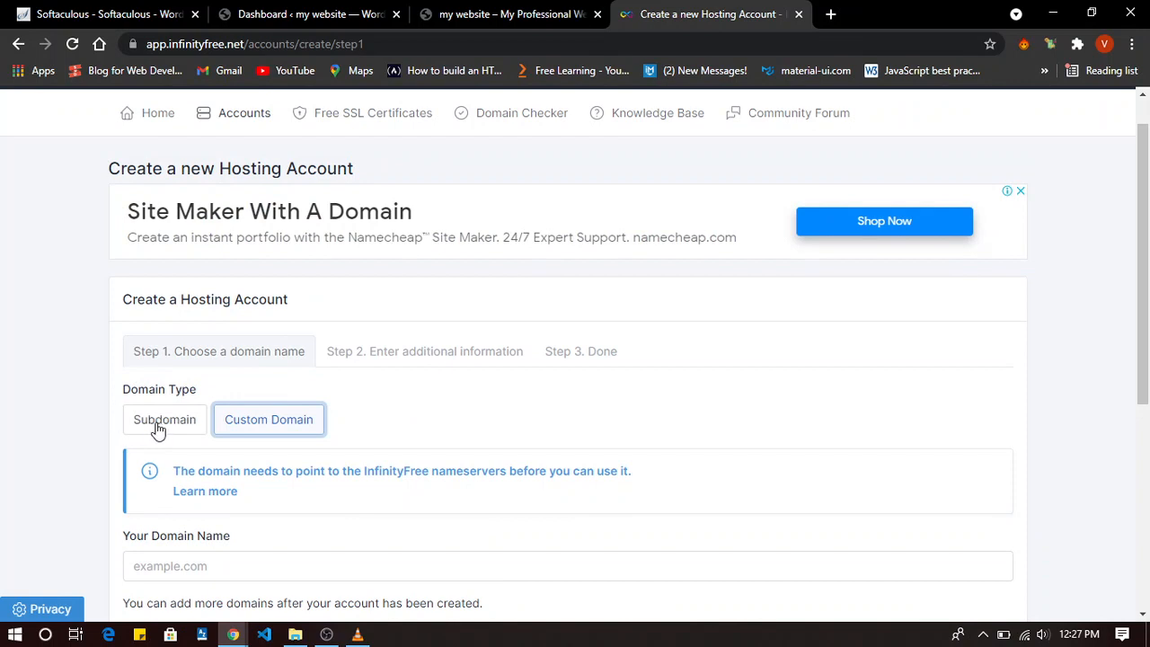
pyautogui.click(157, 429)
pyautogui.scroll(-2, 386, 413)
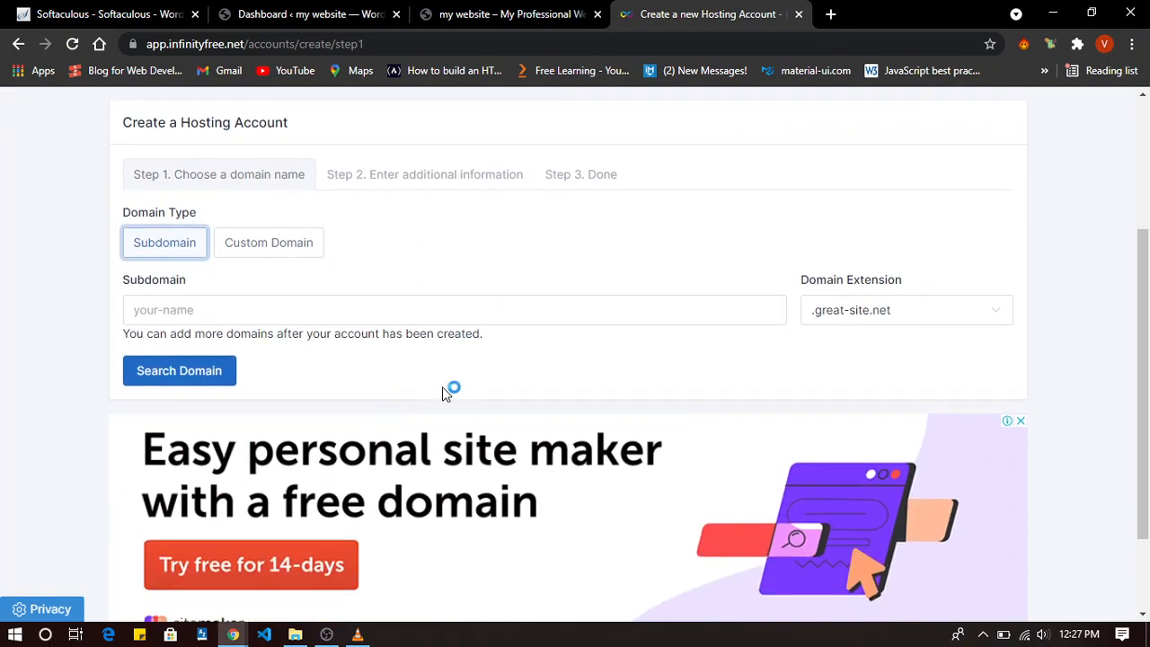
pyautogui.click(892, 316)
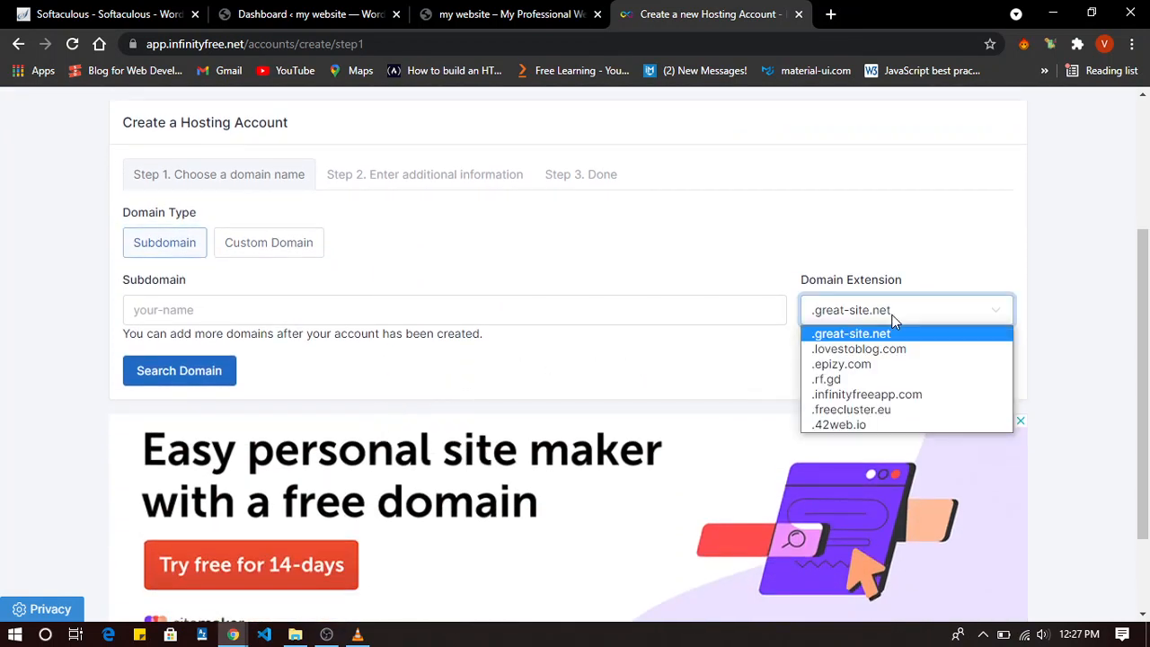
pyautogui.click(860, 365)
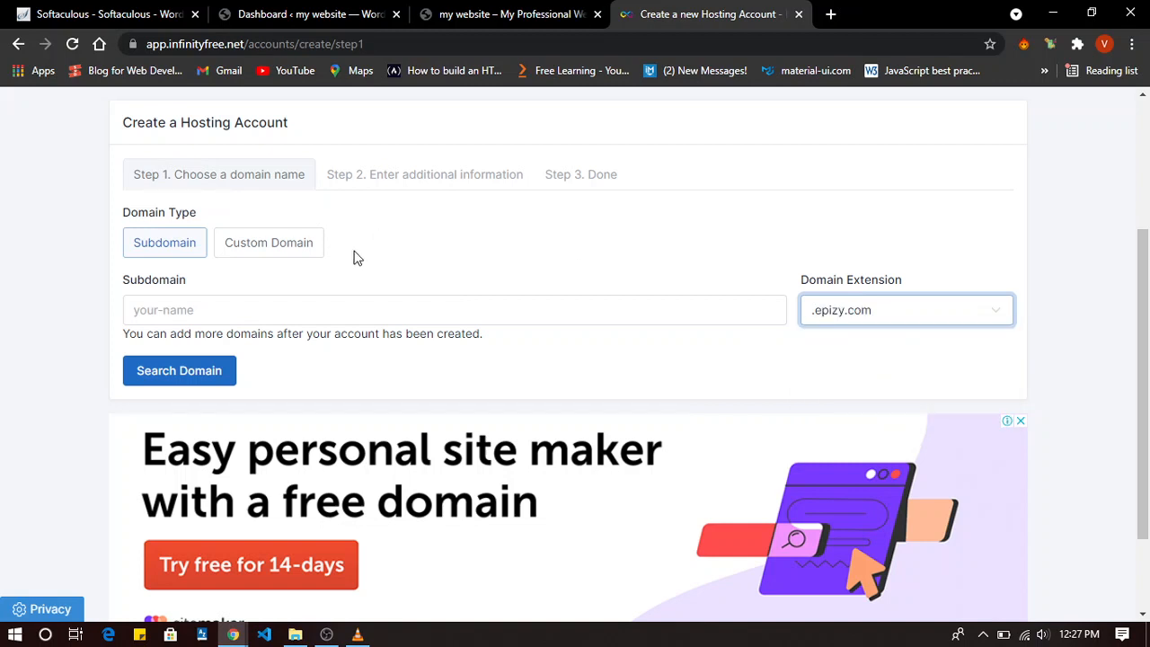
# Enter 'generis' as the subdomain name, correcting a mistyped attempt
pyautogui.click(338, 310)
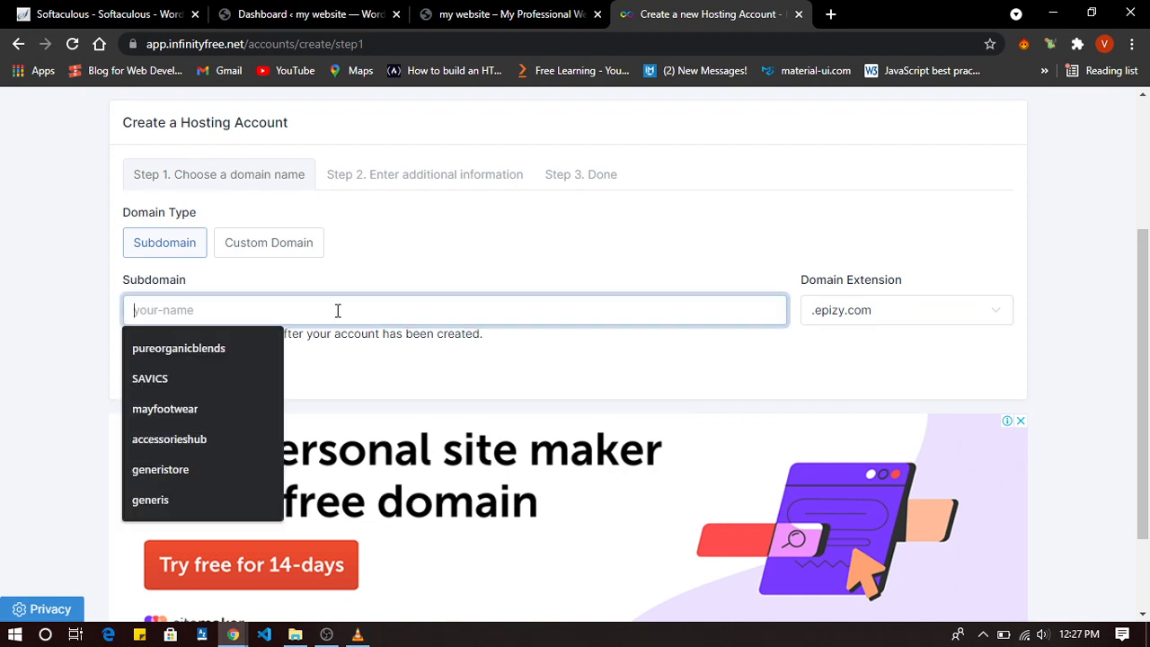
pyautogui.click(461, 253)
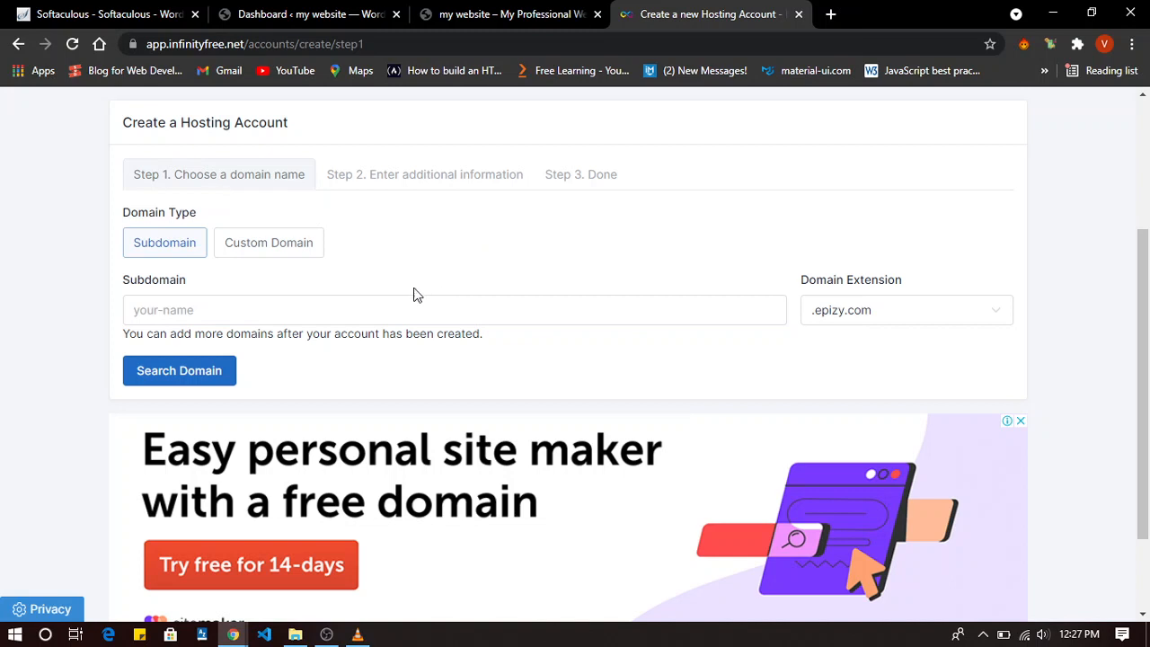
pyautogui.click(386, 313)
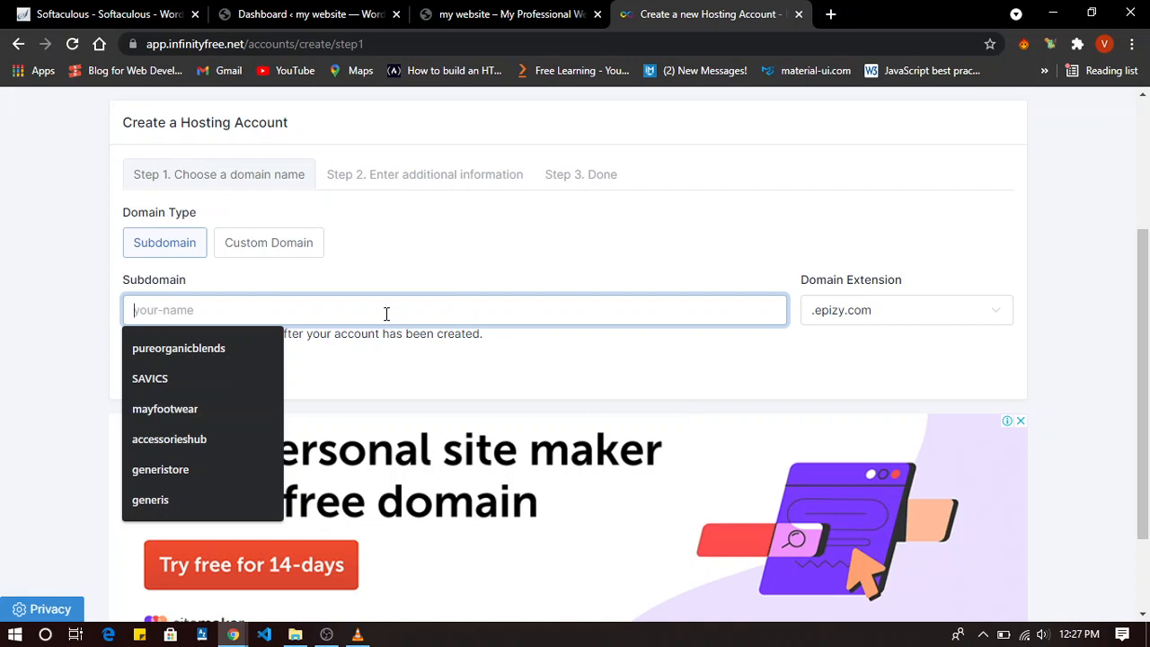
pyautogui.write('henors')
pyautogui.press('BackSpace')
pyautogui.press('BackSpace')
pyautogui.press('BackSpace')
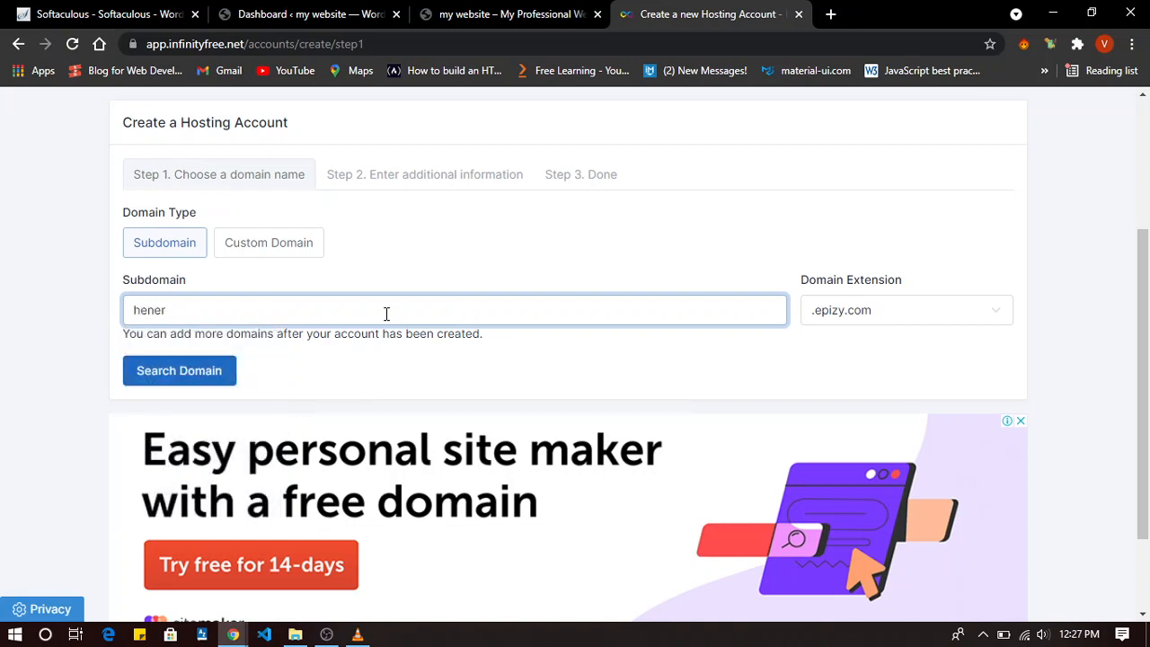
pyautogui.press('BackSpace')
pyautogui.press('BackSpace')
pyautogui.press('BackSpace')
pyautogui.write('gener')
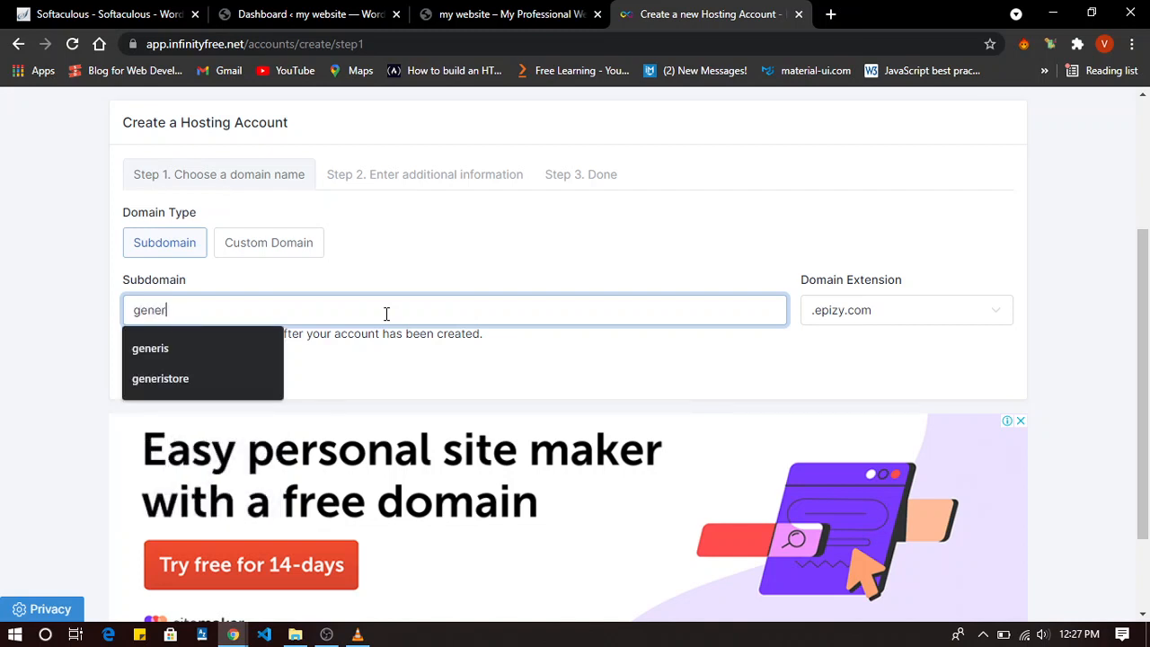
pyautogui.write('is')
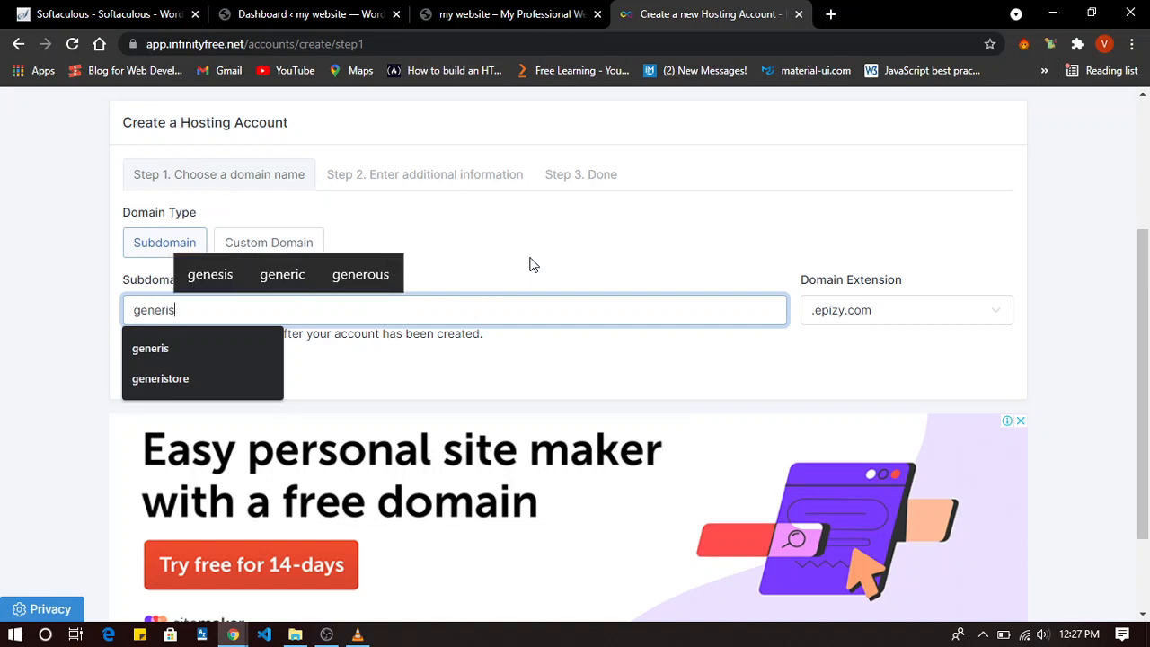
pyautogui.click(729, 252)
pyautogui.scroll(-1, 709, 370)
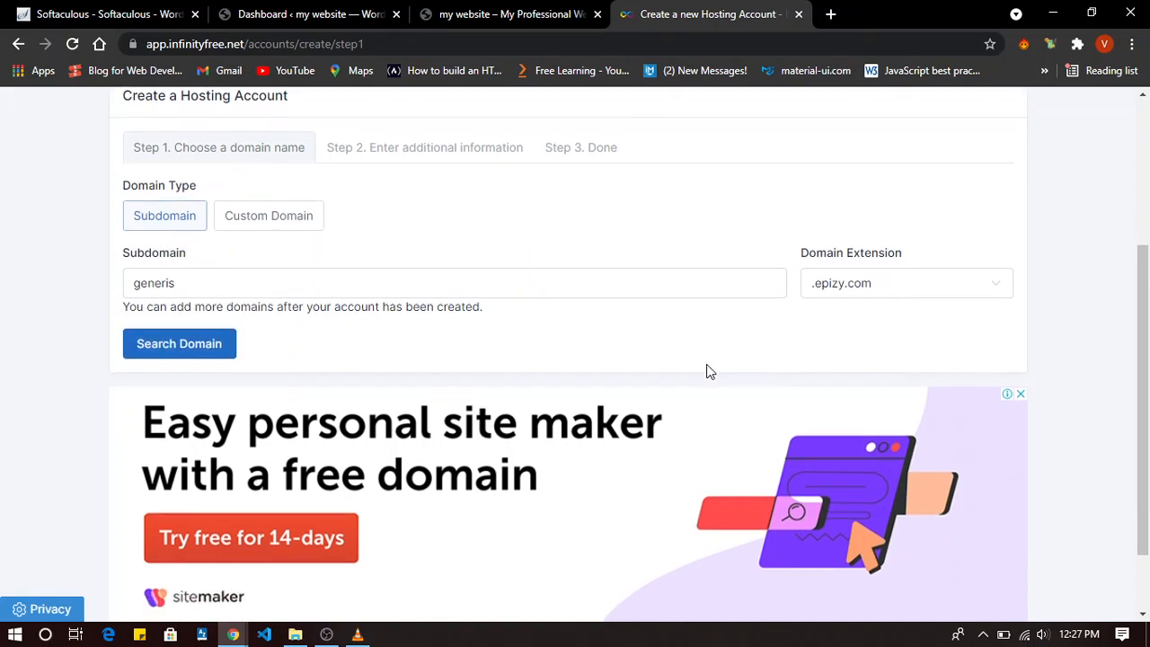
# Confirm generis.epizy.com is available and complete the 'I'm not a robot' check
pyautogui.click(179, 346)
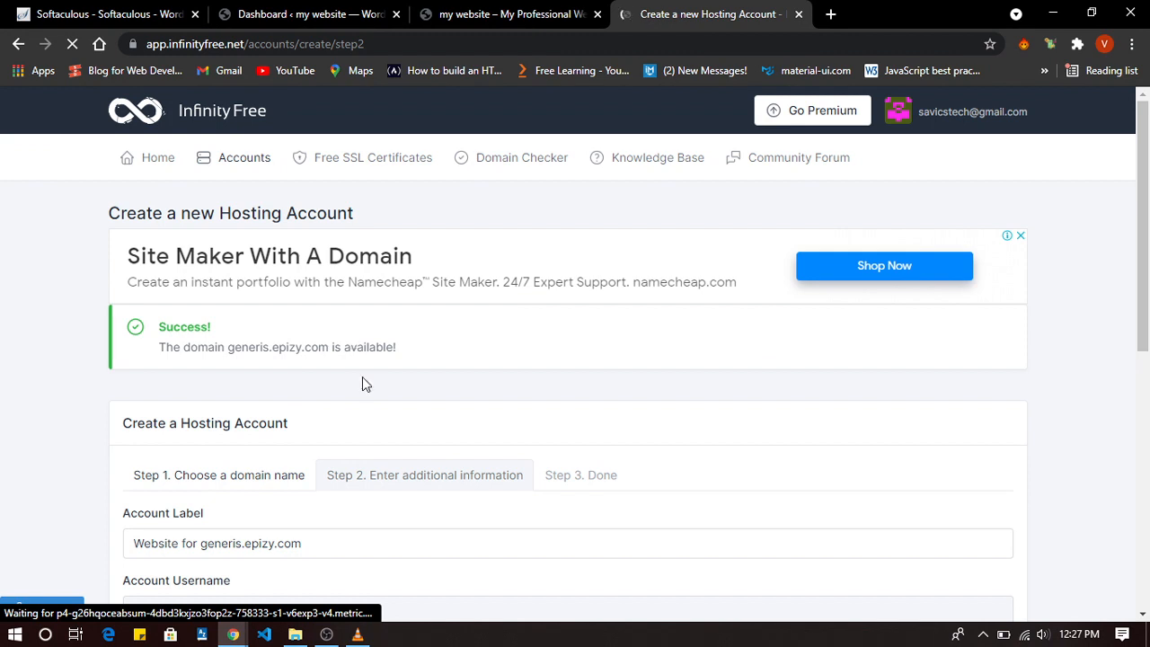
pyautogui.scroll(-2, 364, 381)
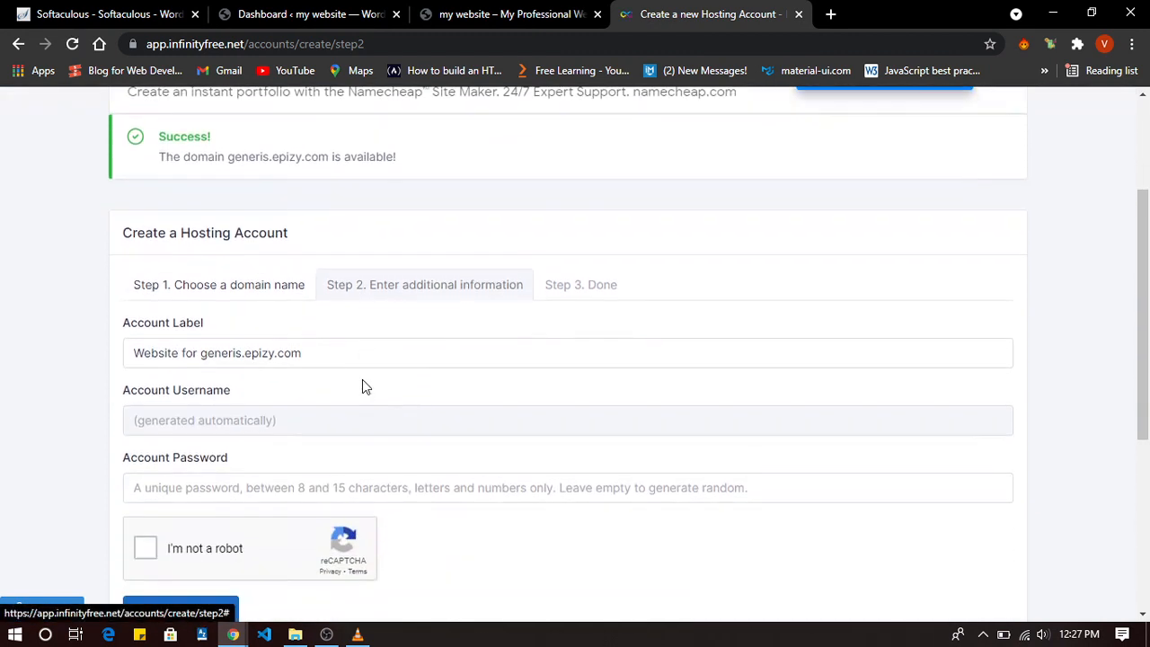
pyautogui.scroll(-1, 362, 379)
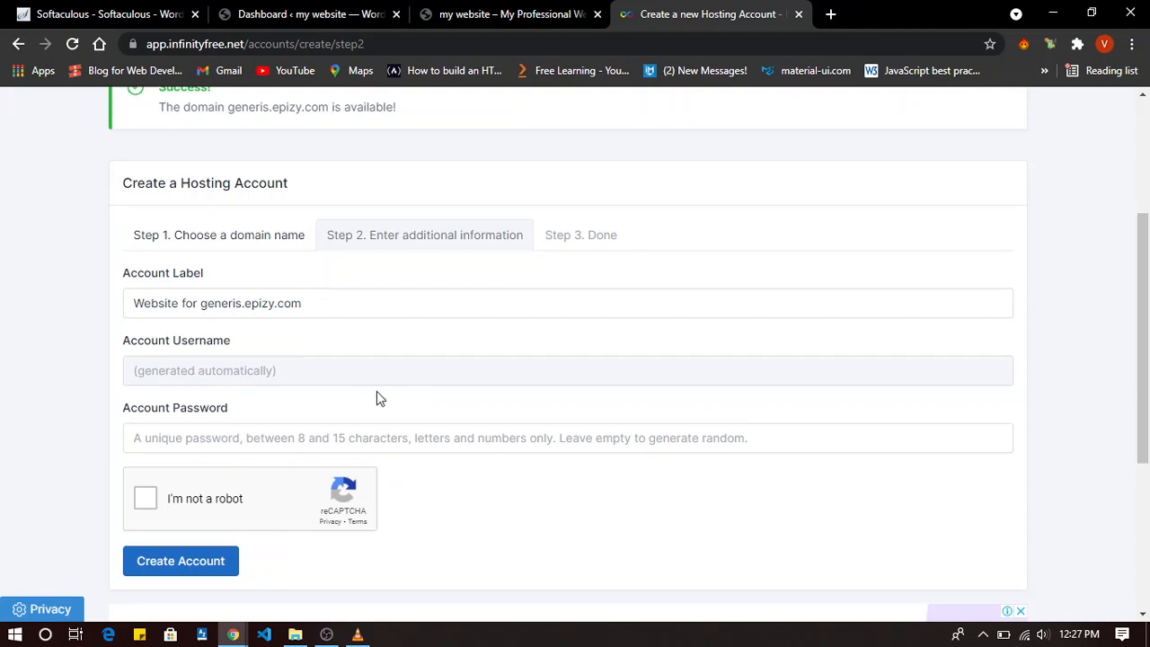
pyautogui.scroll(-1, 376, 391)
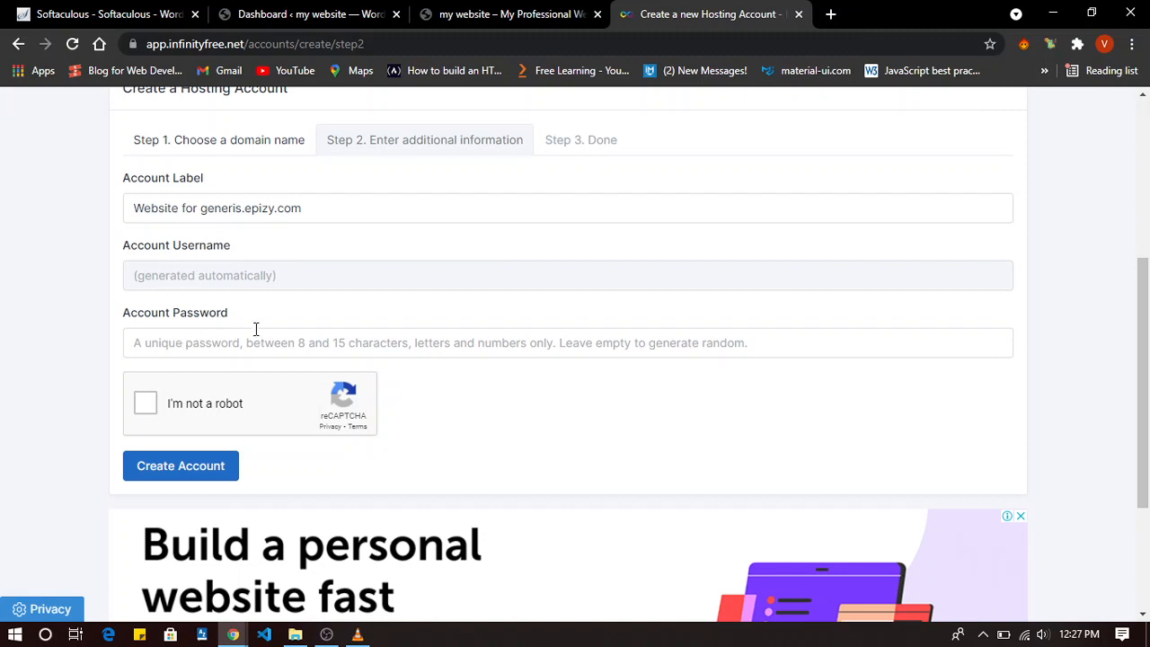
pyautogui.click(150, 403)
# Enter an account password and submit the form to create the hosting account
pyautogui.click(277, 342)
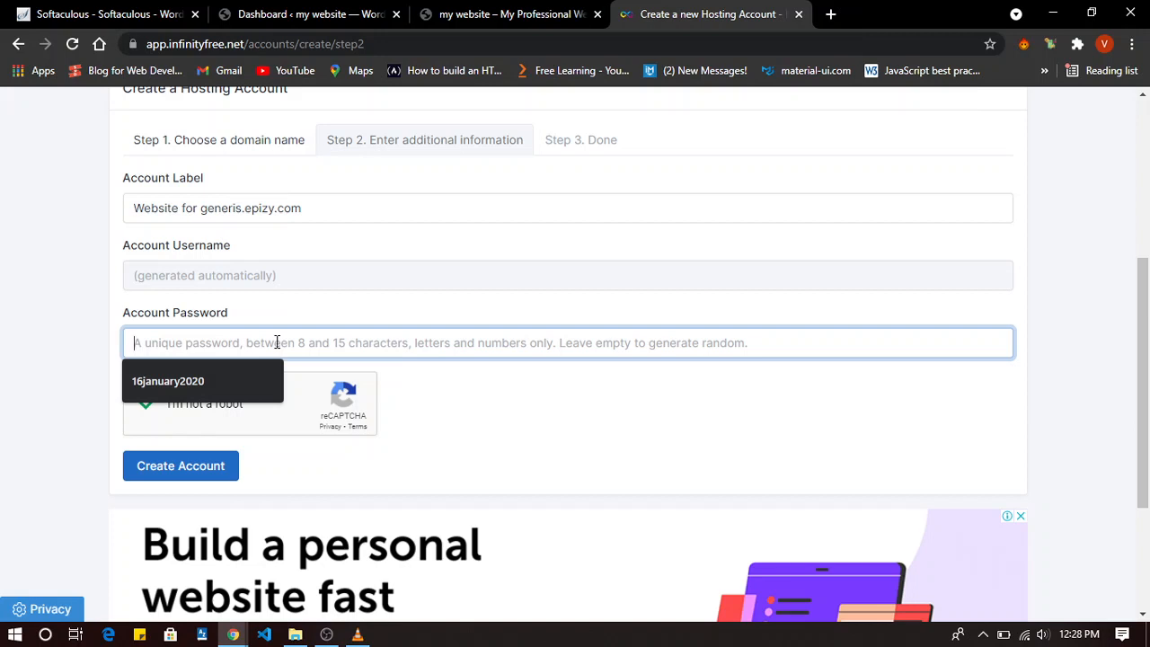
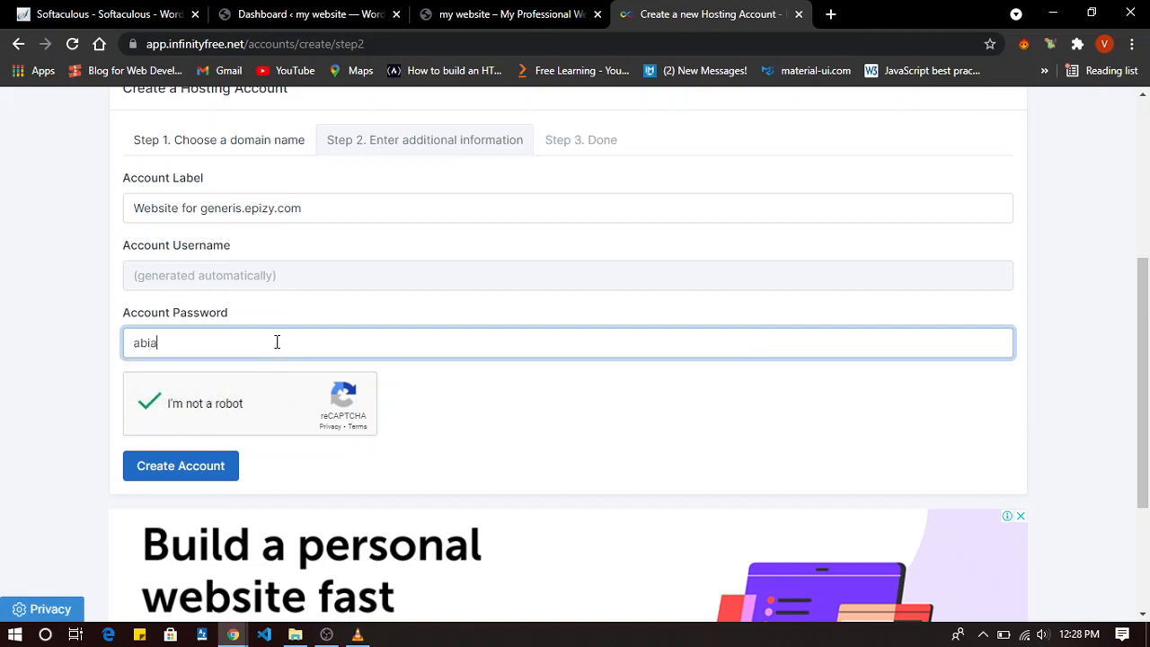
pyautogui.press('BackSpace')
pyautogui.press('BackSpace')
pyautogui.press('BackSpace')
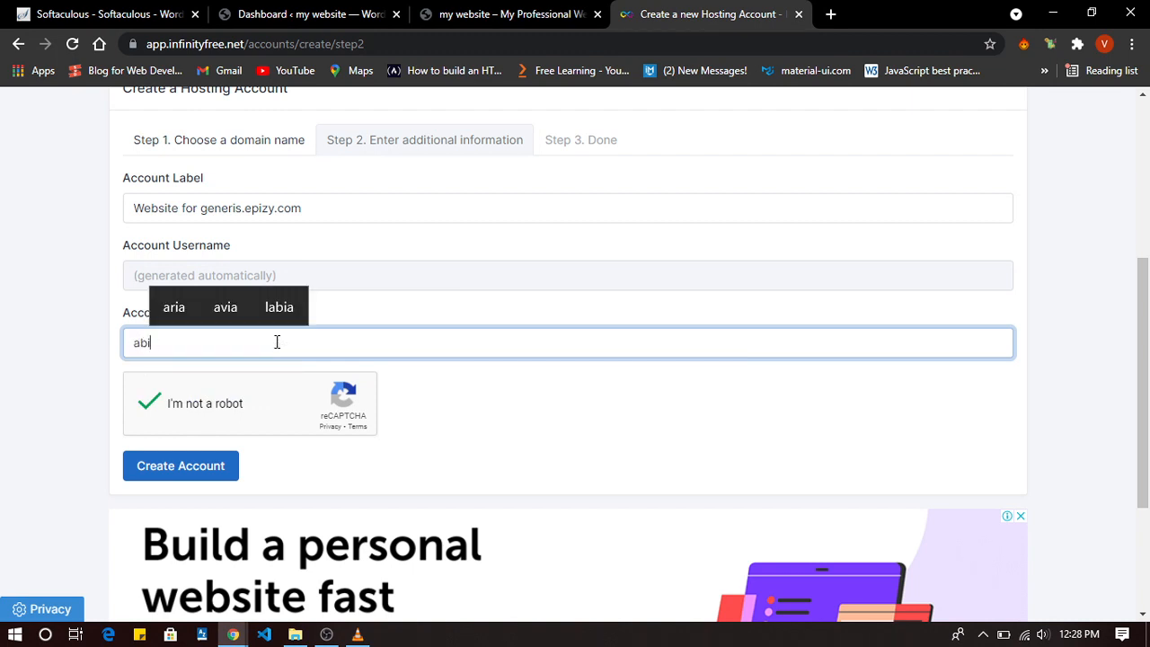
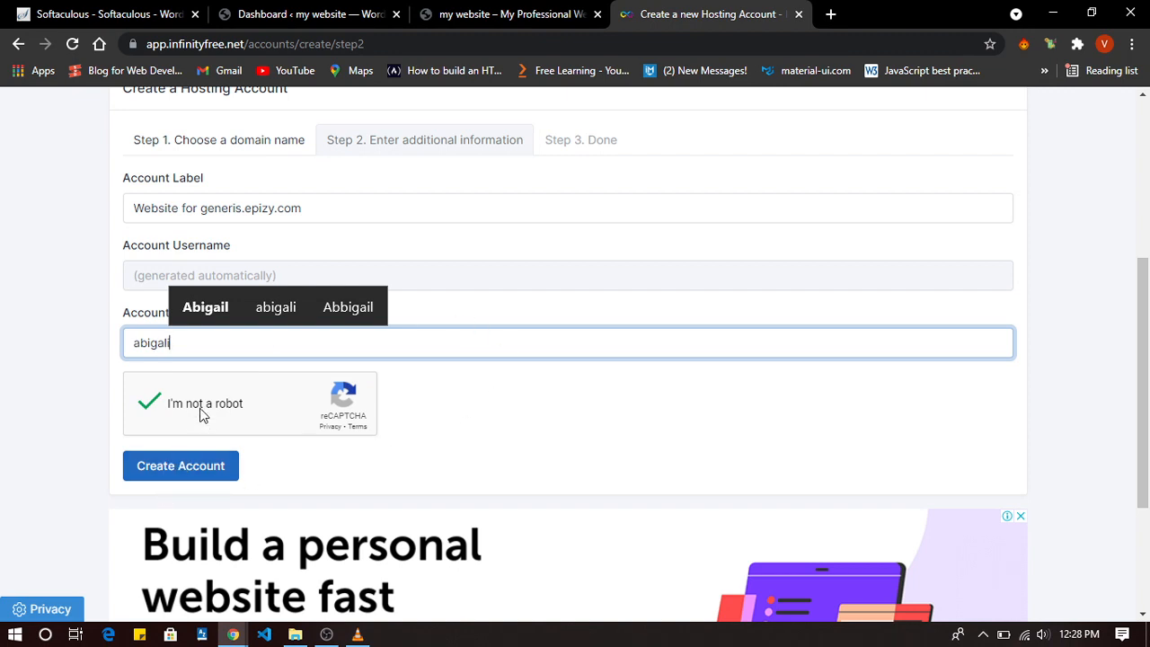
pyautogui.hotkey('ctrl', 'a')
pyautogui.press('End')
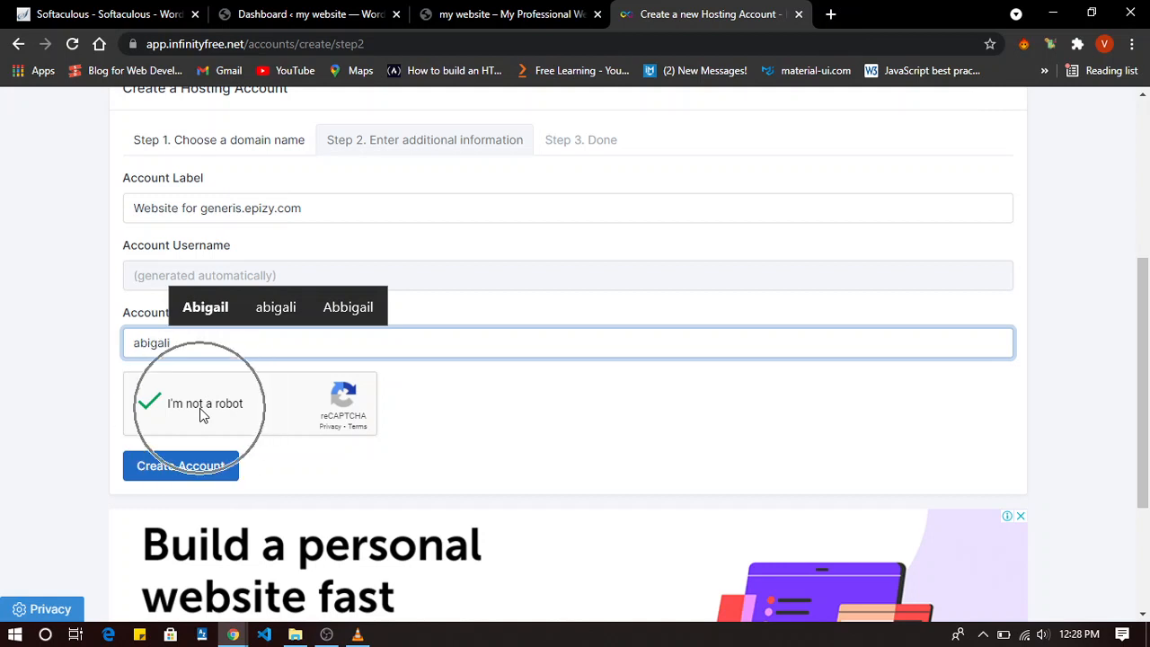
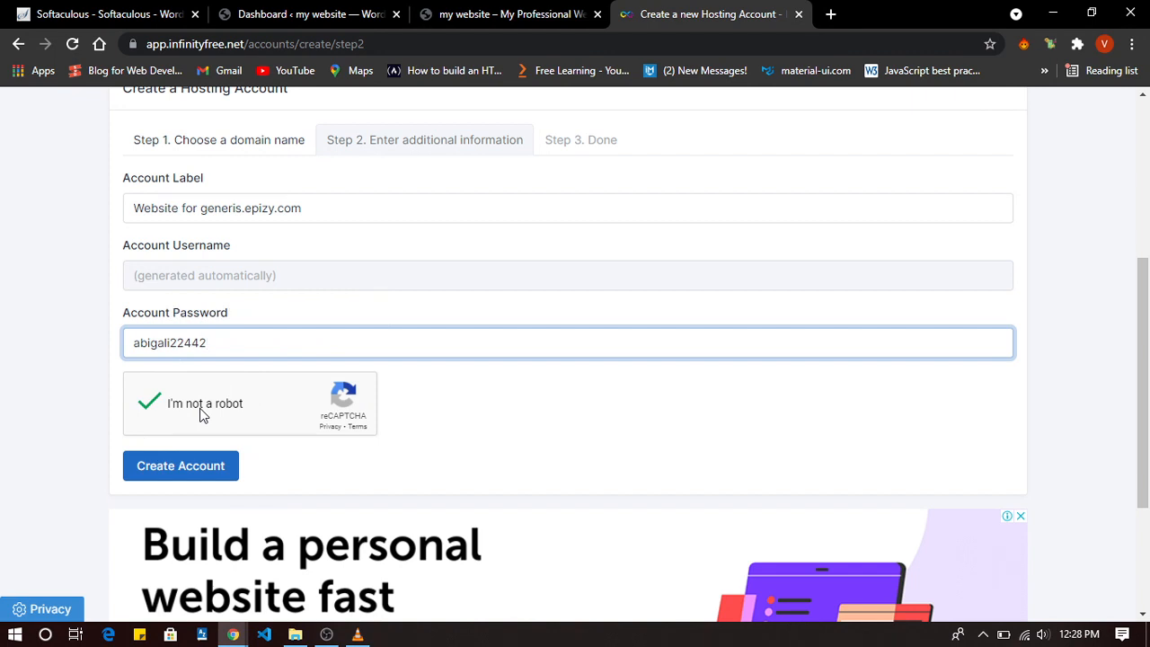
pyautogui.click(191, 483)
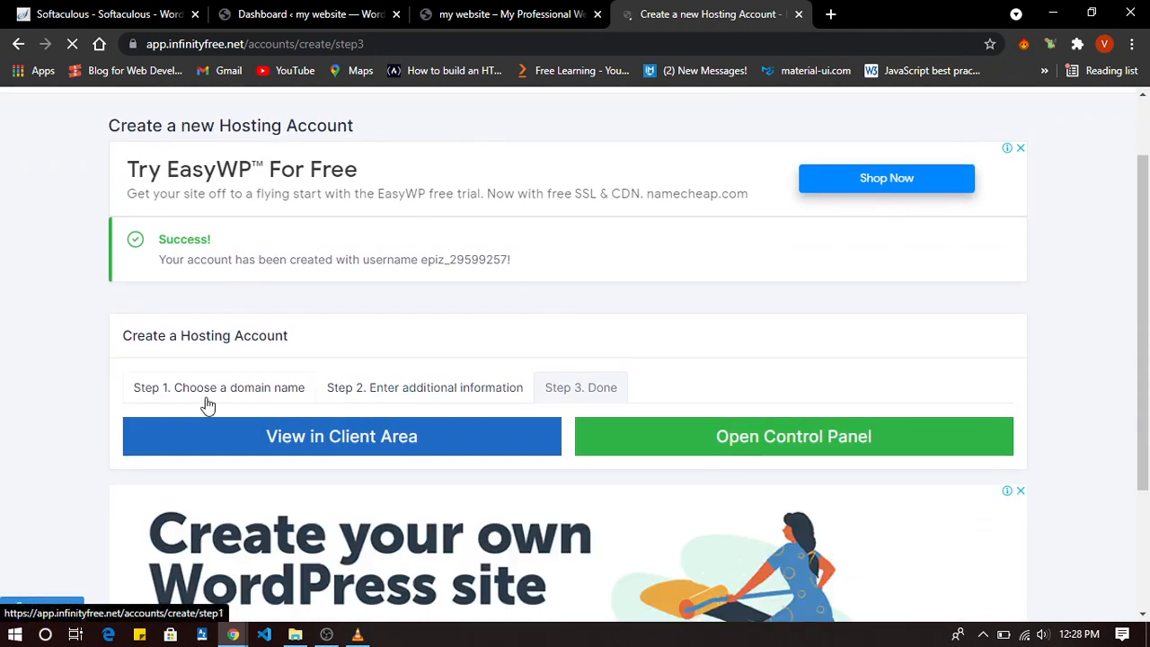
# Review the Step 3 success message and go to the new account in the client area
pyautogui.scroll(-1, 326, 336)
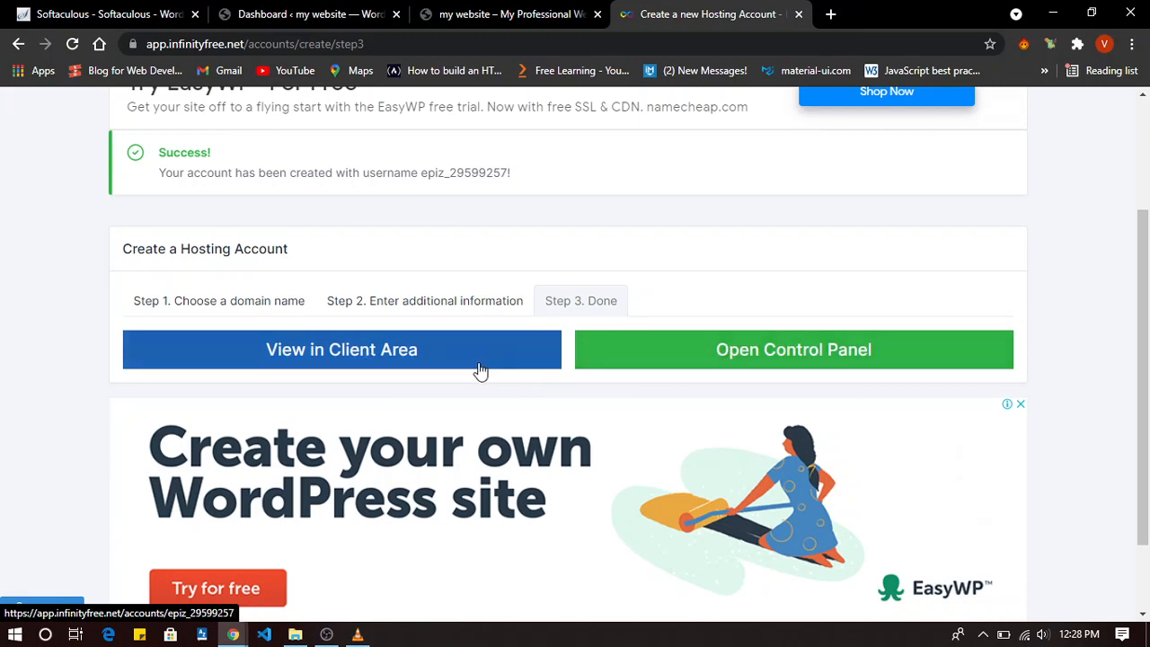
pyautogui.scroll(-1, 512, 355)
pyautogui.scroll(1, 512, 354)
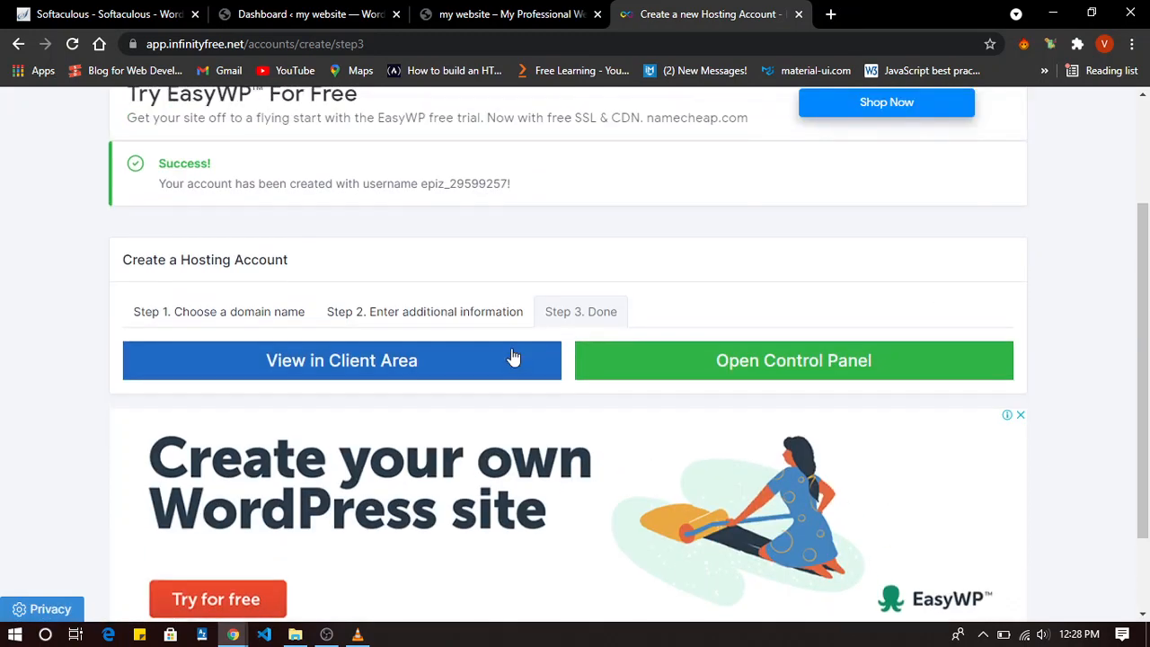
pyautogui.click(414, 372)
# Open the client area link in a new tab, then close the duplicate tab
pyautogui.rightClick(414, 373)
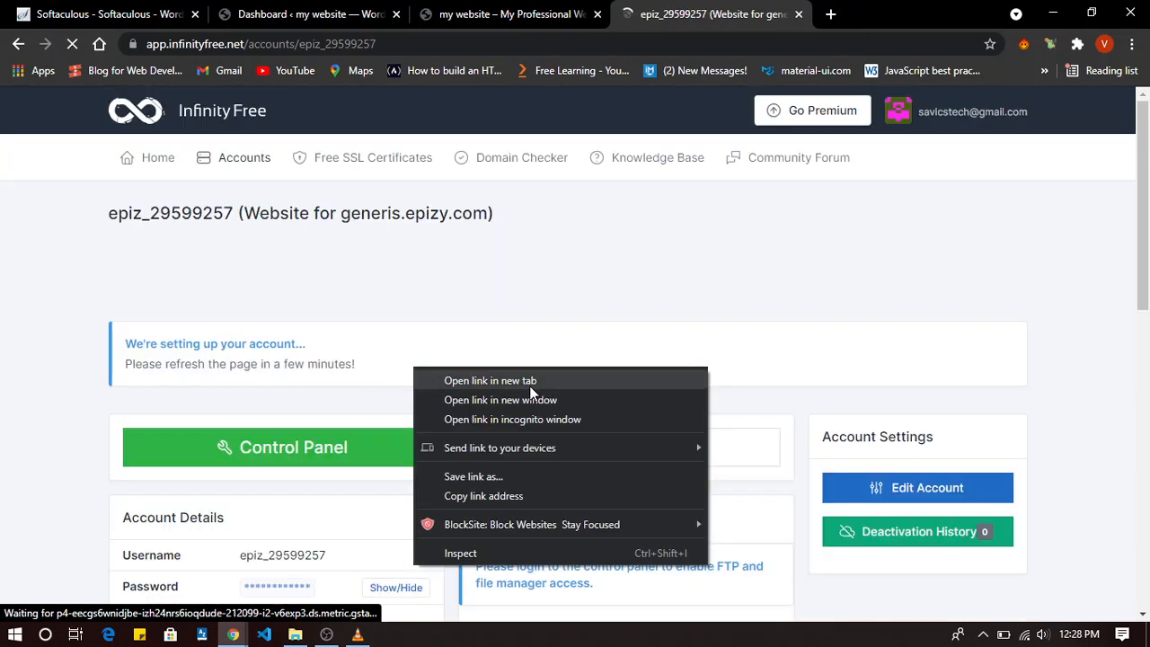
pyautogui.click(530, 387)
pyautogui.scroll(-2, 595, 295)
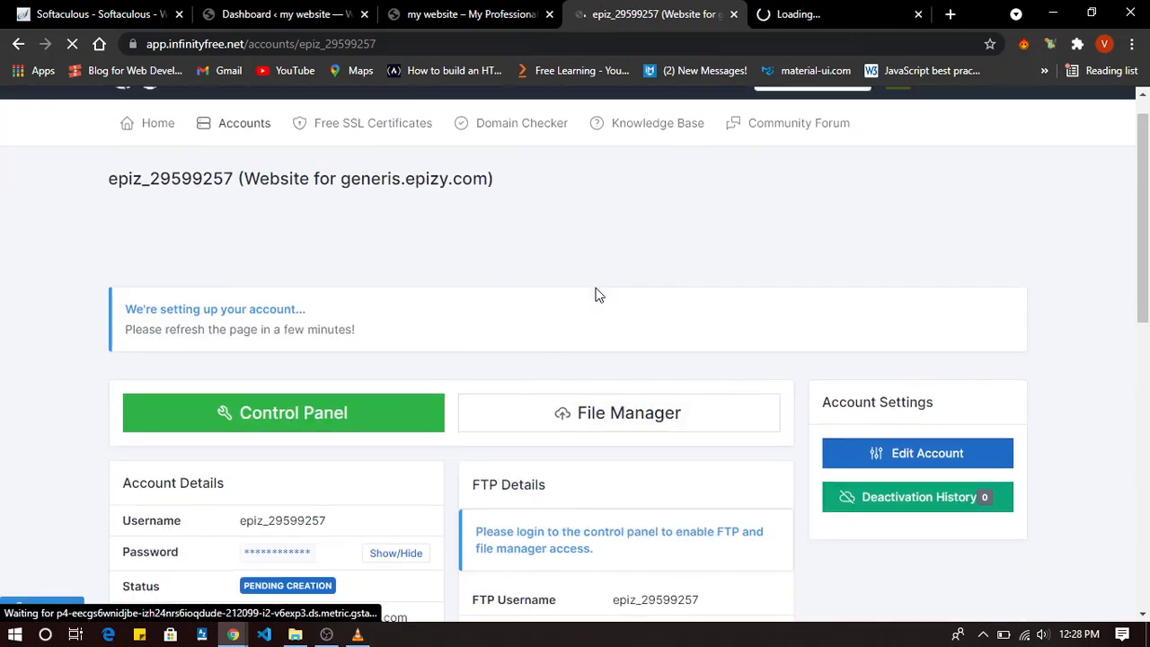
pyautogui.click(799, 11)
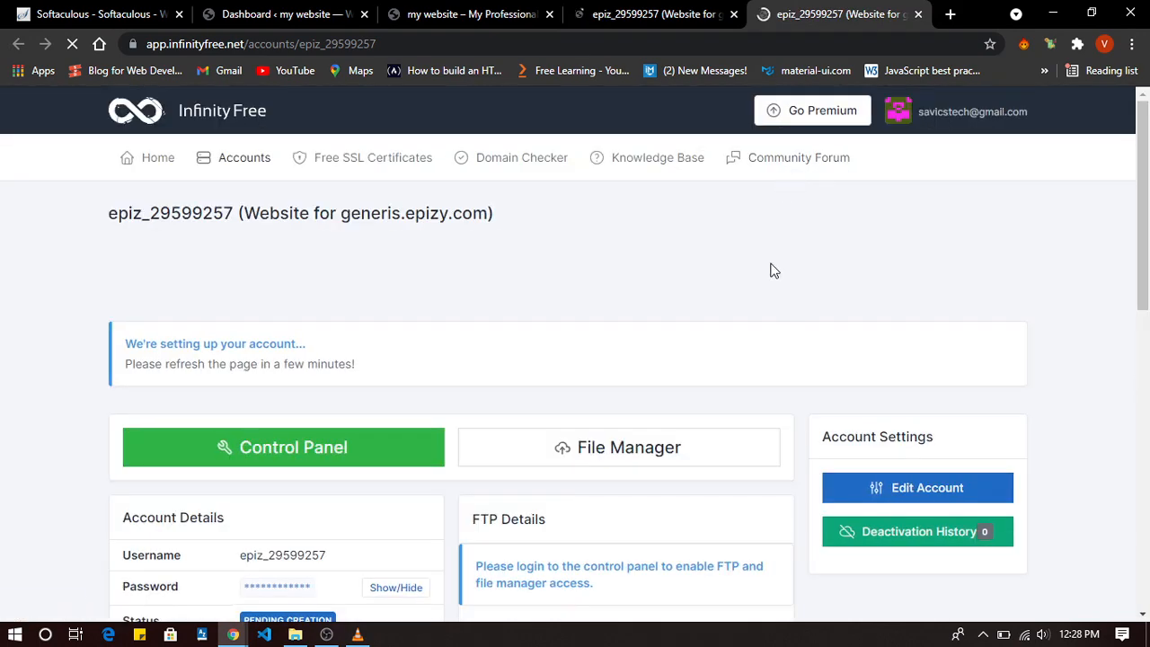
pyautogui.hotkey('ctrl', 'w')
# Look over the generis.epizy.com account and FTP details, status Pending Creation
pyautogui.scroll(-5, 467, 241)
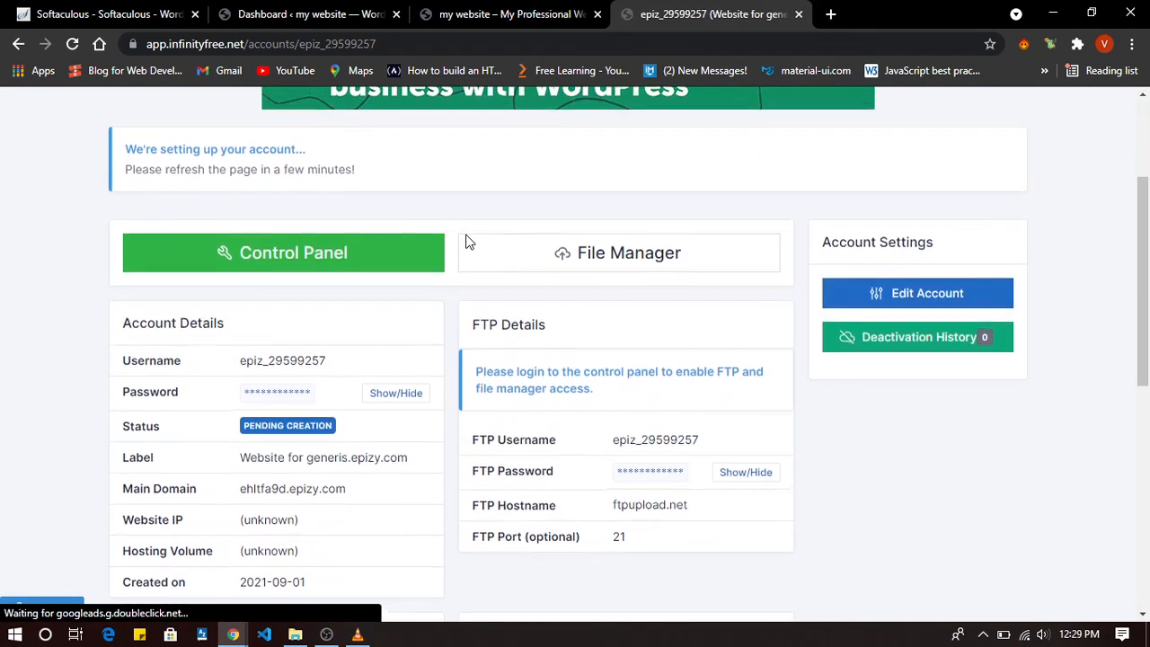
pyautogui.scroll(-1, 466, 235)
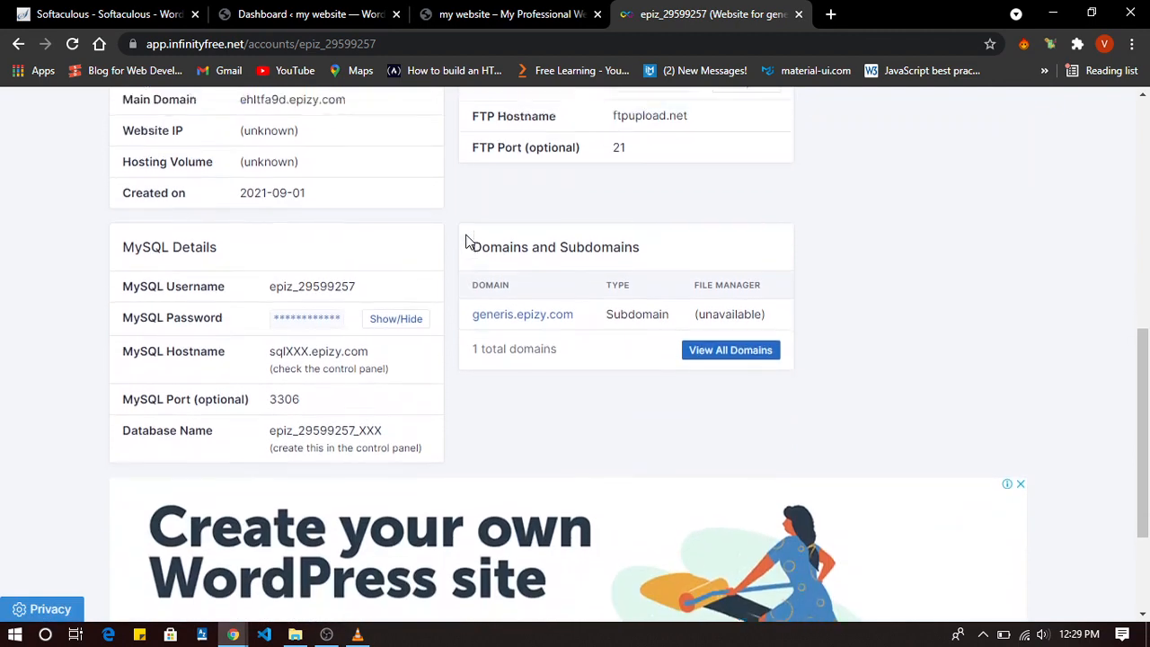
pyautogui.scroll(7, 466, 236)
pyautogui.scroll(-1, 466, 236)
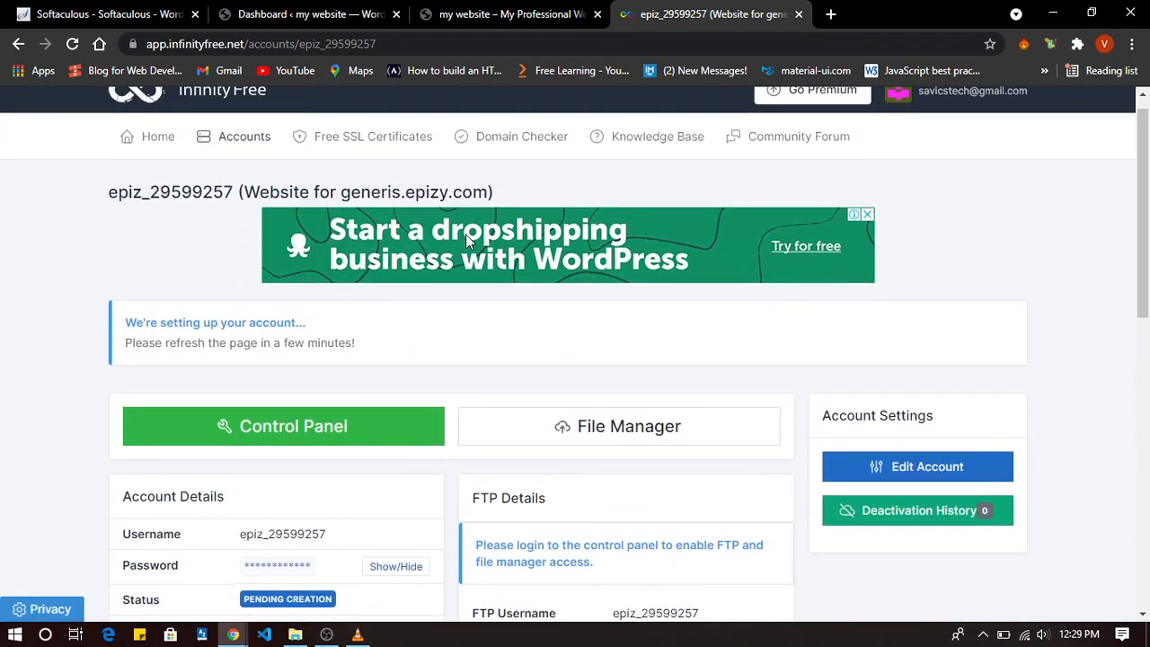
pyautogui.scroll(1, 465, 238)
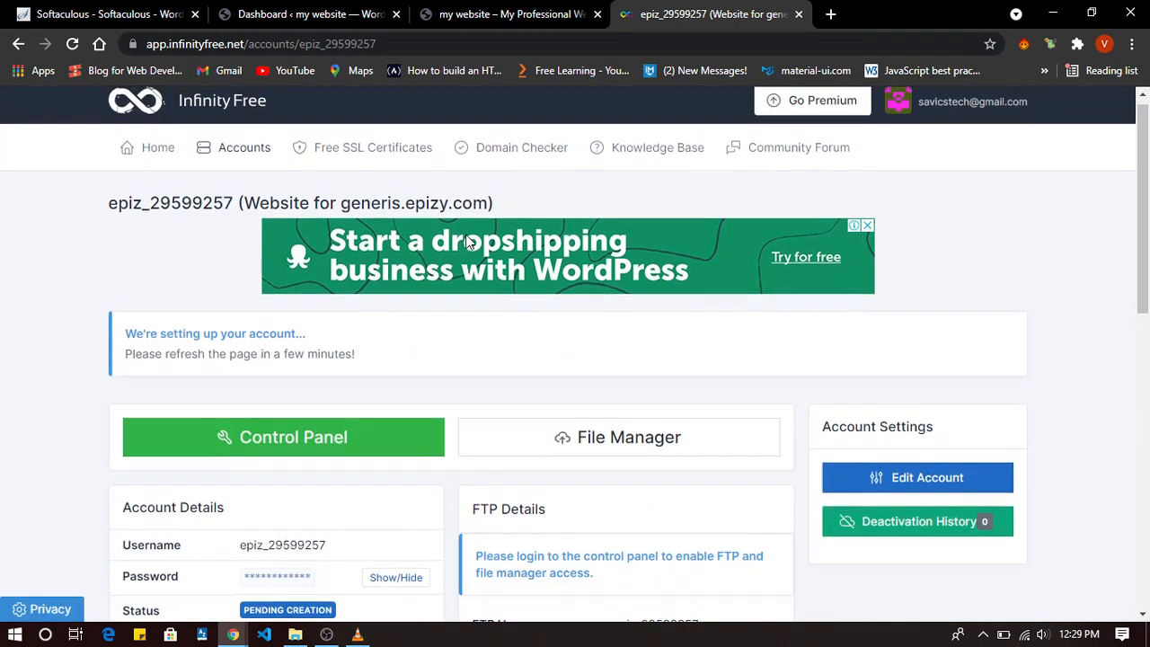
pyautogui.scroll(-1, 466, 238)
pyautogui.scroll(-1, 466, 241)
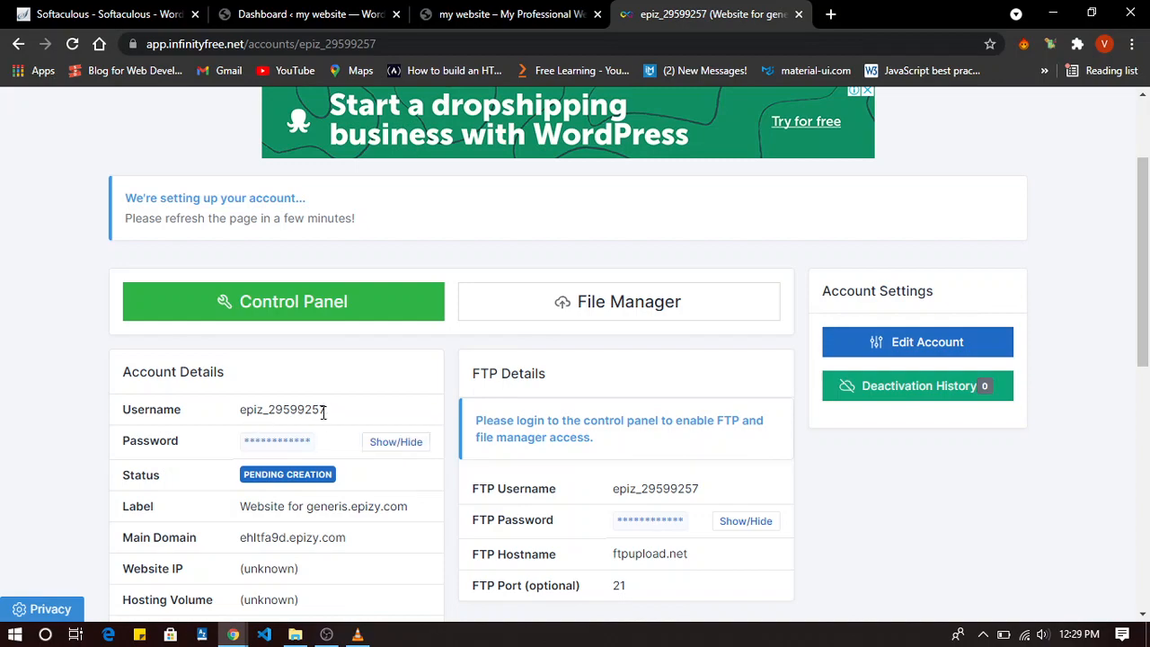
pyautogui.scroll(-4, 321, 412)
pyautogui.scroll(5, 320, 418)
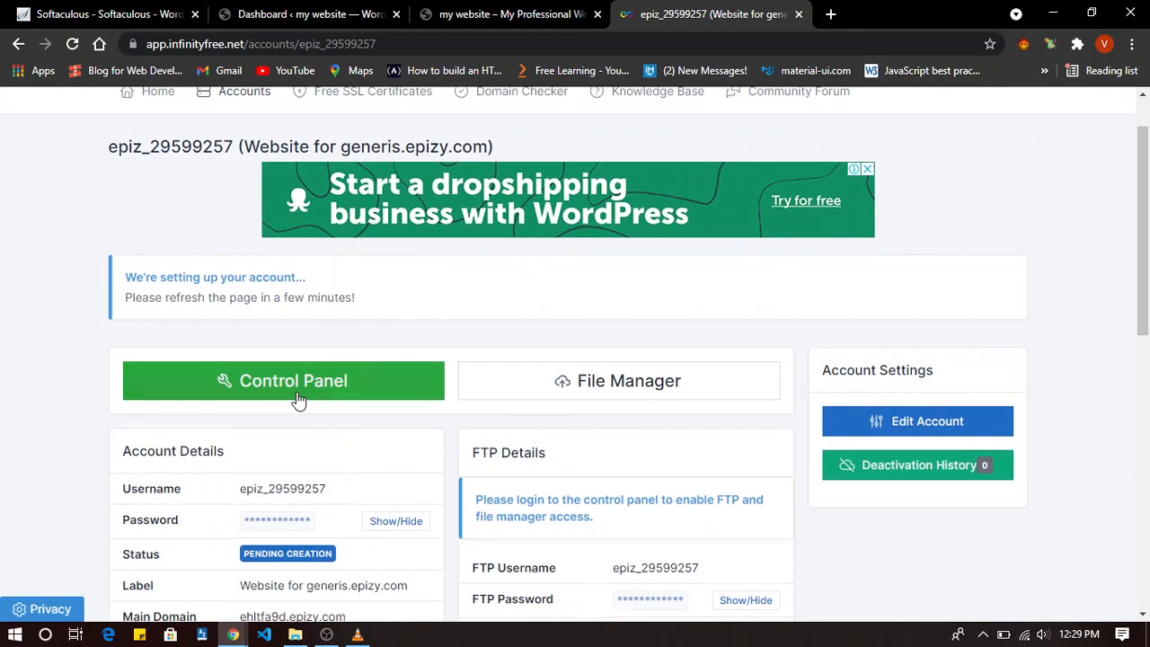
# Open the account's Control Panel in a new tab, glance at it, and return to the account page
pyautogui.rightClick(280, 384)
pyautogui.click(368, 398)
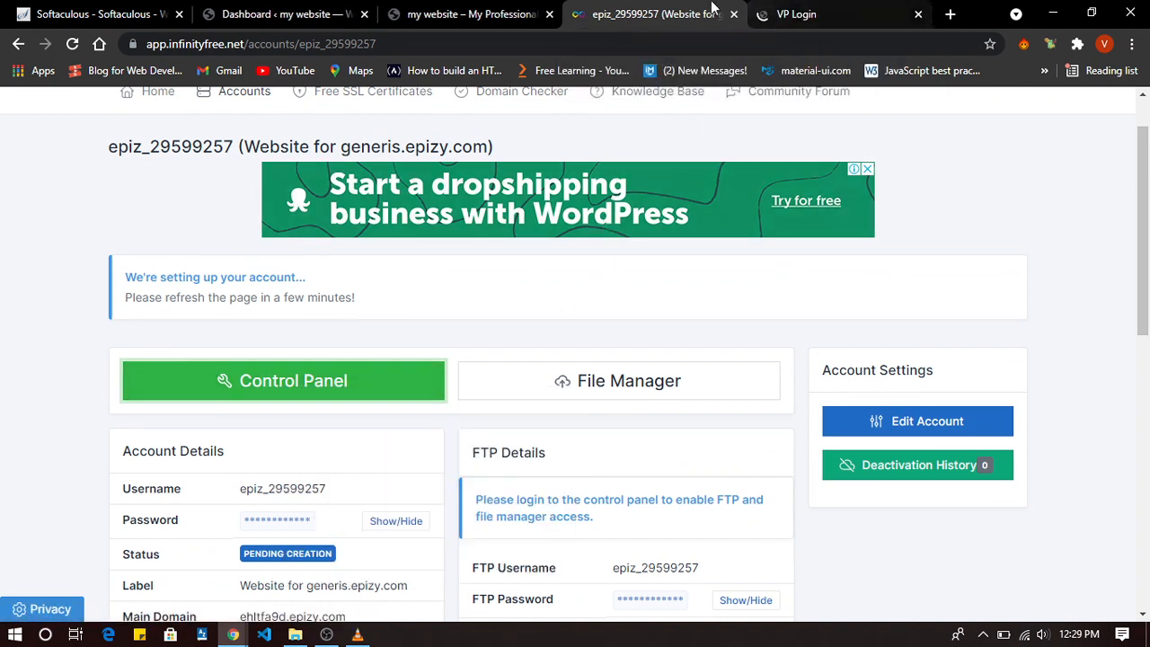
pyautogui.click(795, 14)
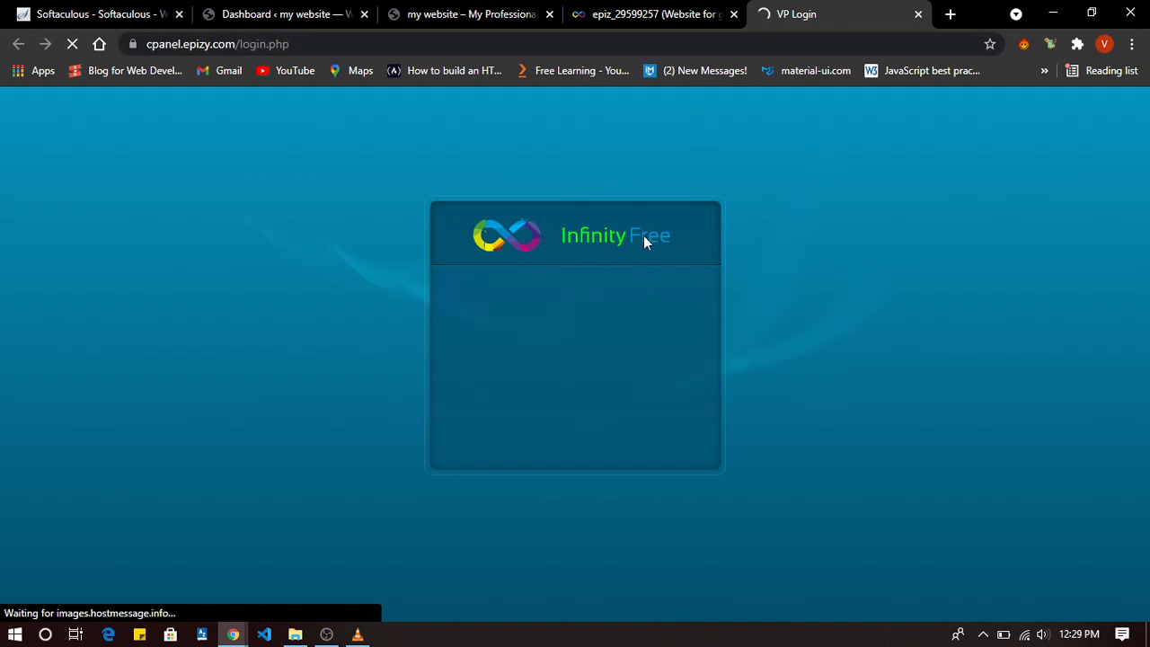
pyautogui.click(698, 9)
# Review the account details page again, then return to the control panel tab
pyautogui.scroll(-2, 98, 335)
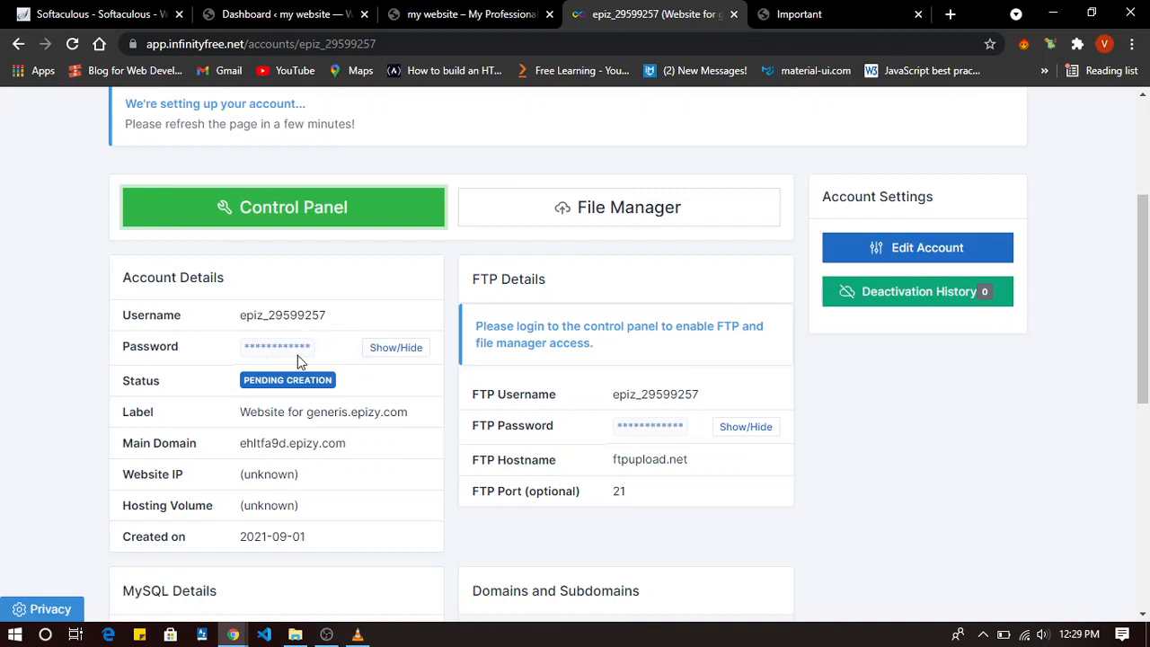
pyautogui.scroll(-1, 299, 357)
pyautogui.scroll(1, 298, 355)
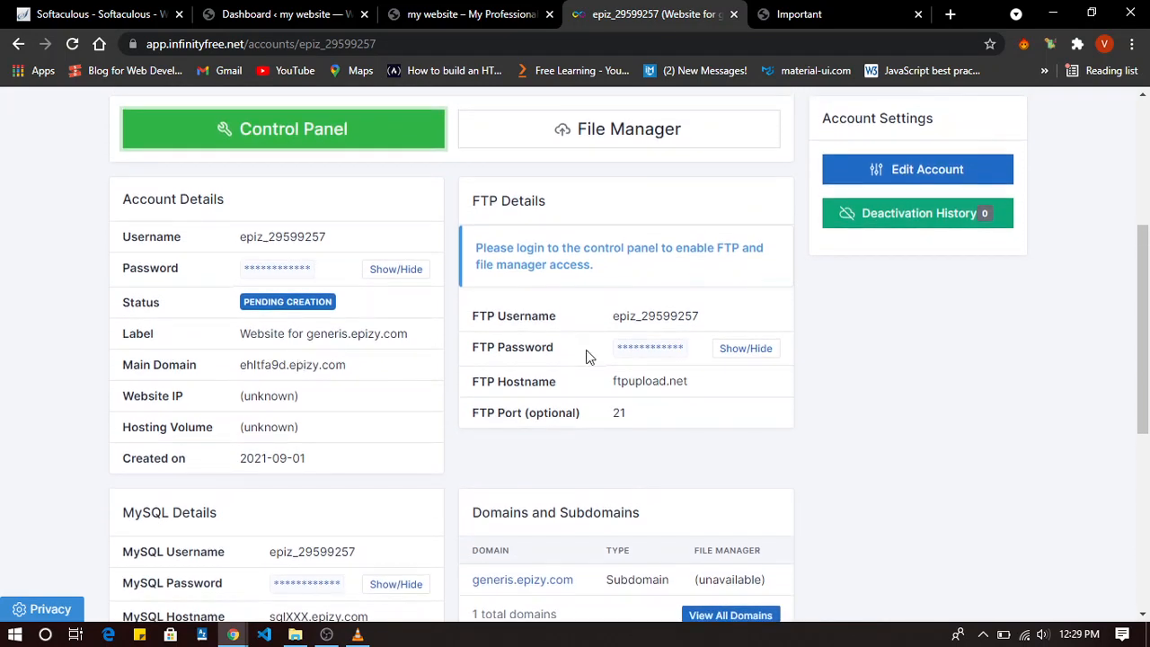
pyautogui.scroll(-2, 341, 393)
pyautogui.scroll(4, 341, 392)
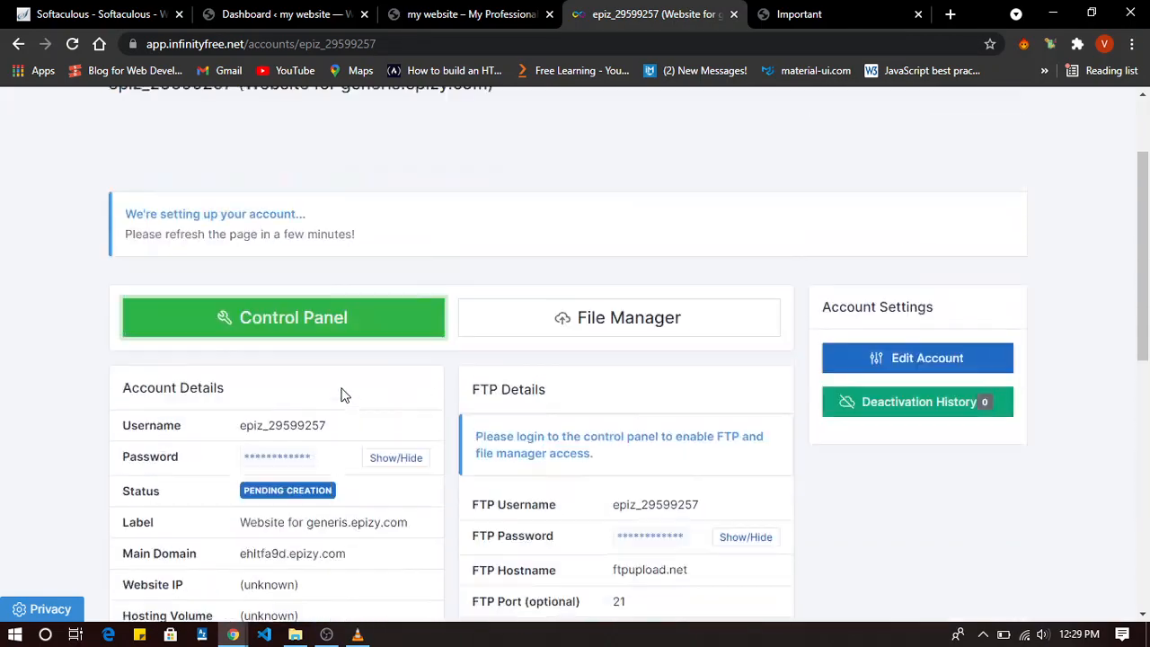
pyautogui.scroll(-4, 342, 395)
pyautogui.scroll(-3, 341, 395)
pyautogui.scroll(8, 341, 395)
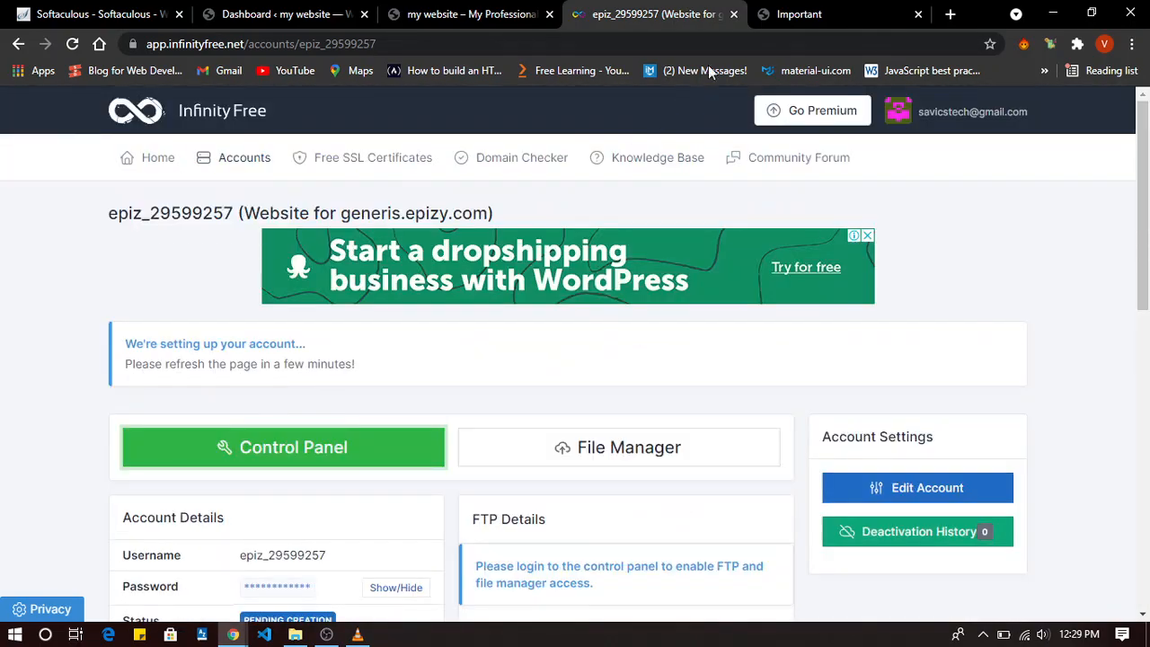
pyautogui.click(792, 16)
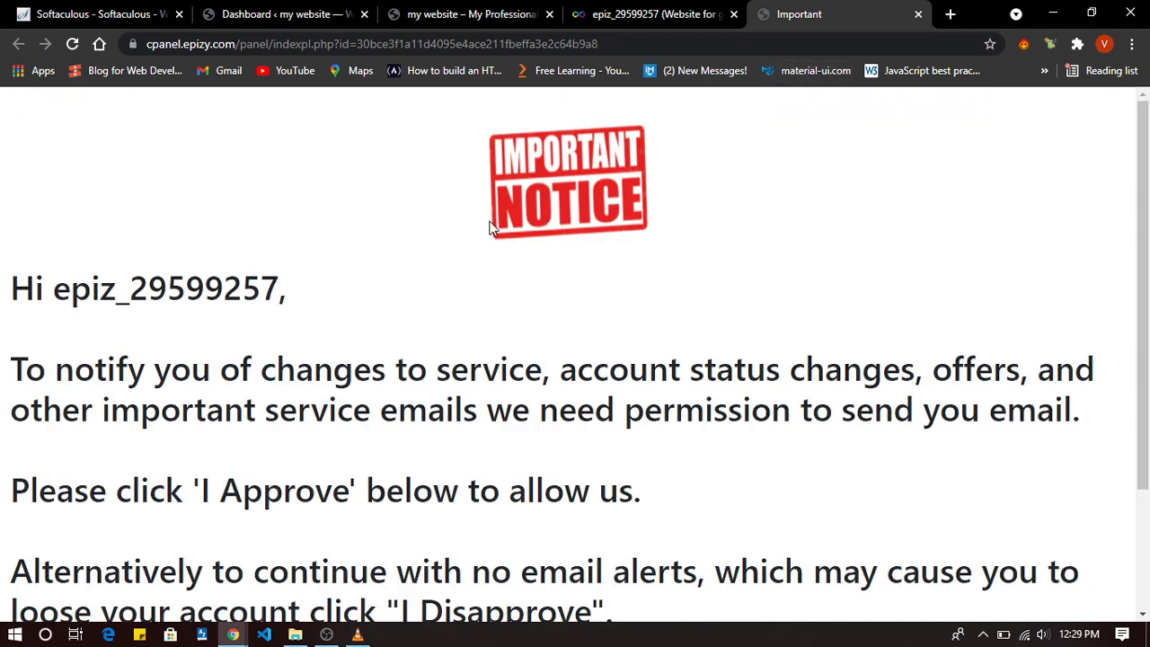
# Approve the service e-mail notice to reach the control panel home
pyautogui.scroll(-2, 322, 270)
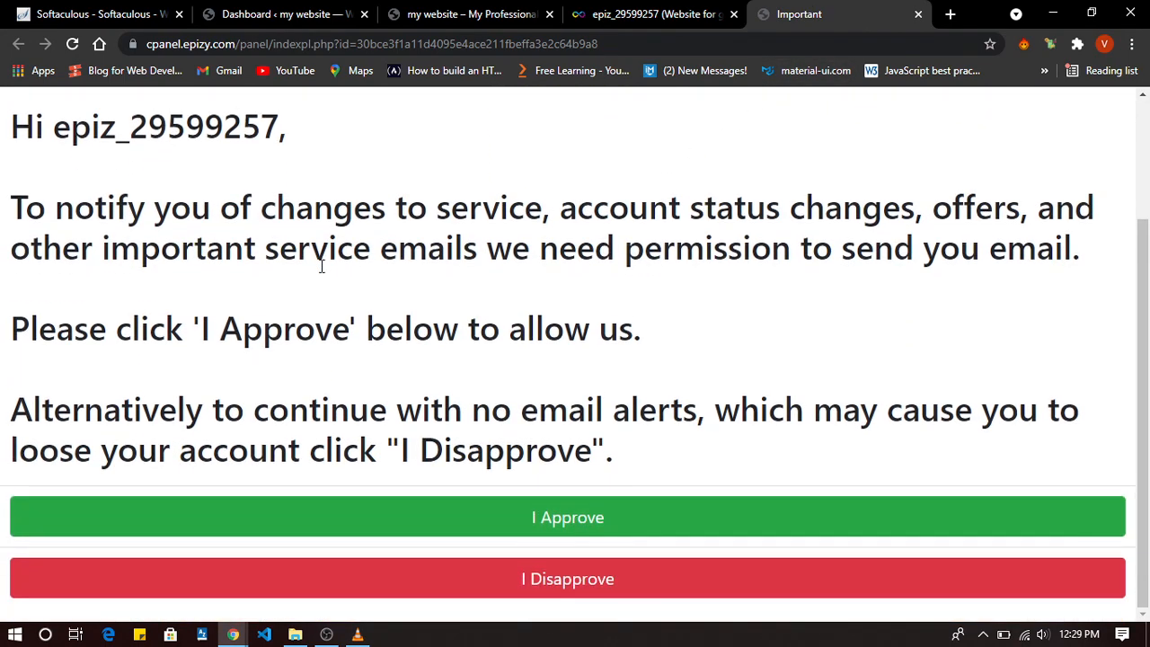
pyautogui.click(568, 532)
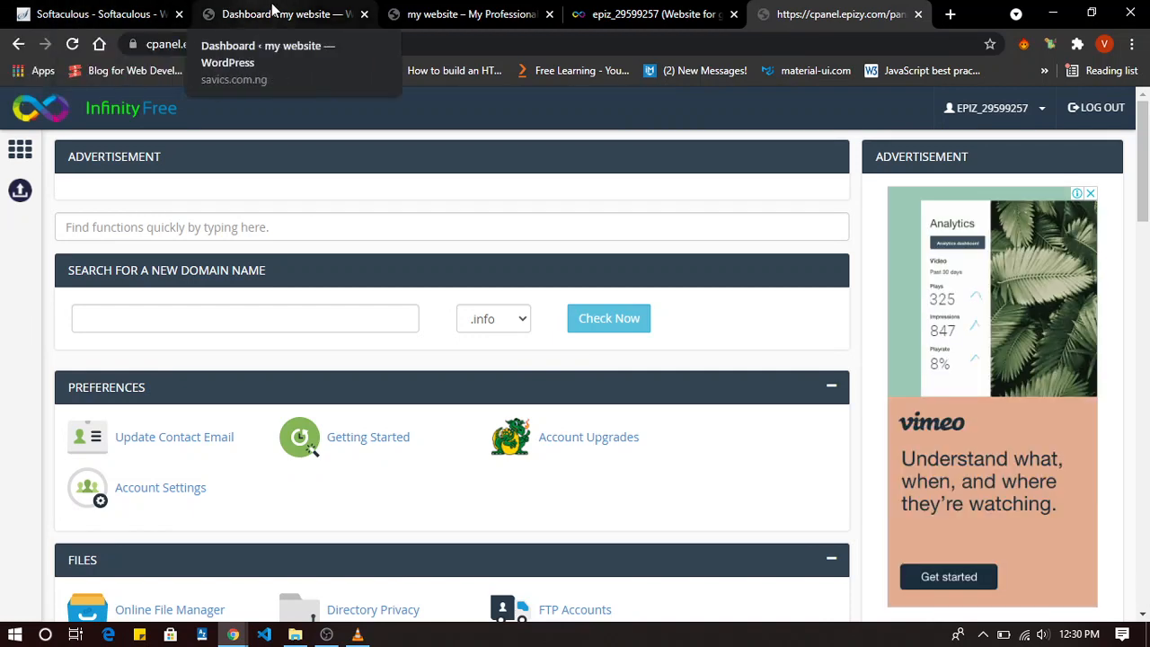
# Return to the WordPress install confirmation and go back to the Softaculous app list
pyautogui.click(103, 11)
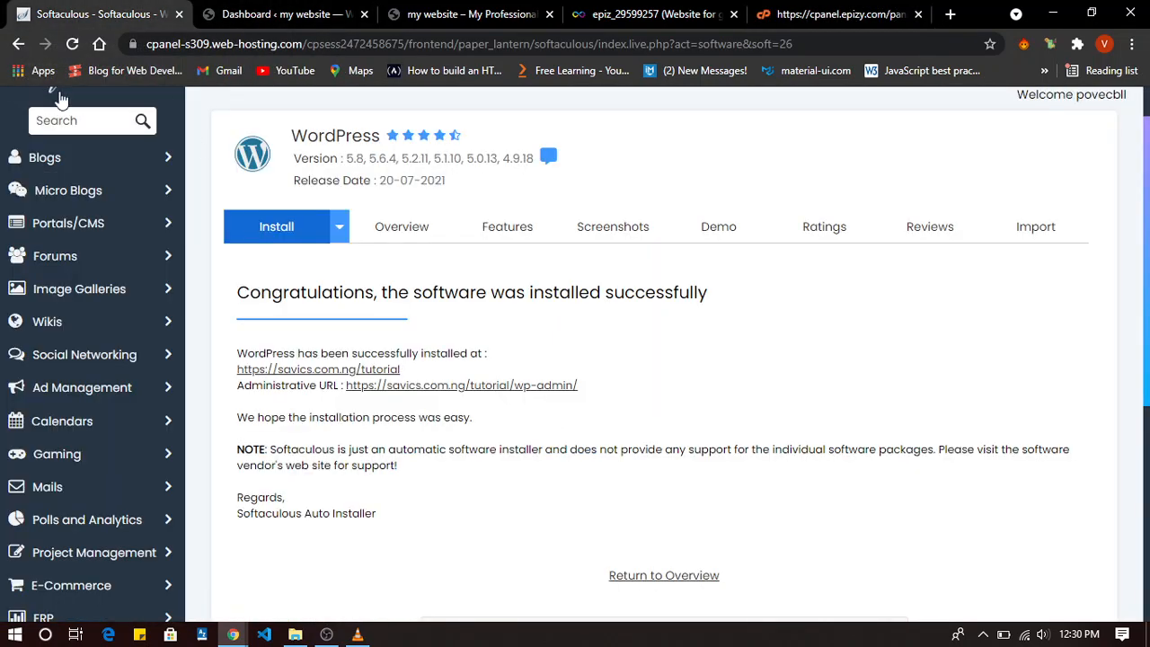
pyautogui.scroll(1, 159, 177)
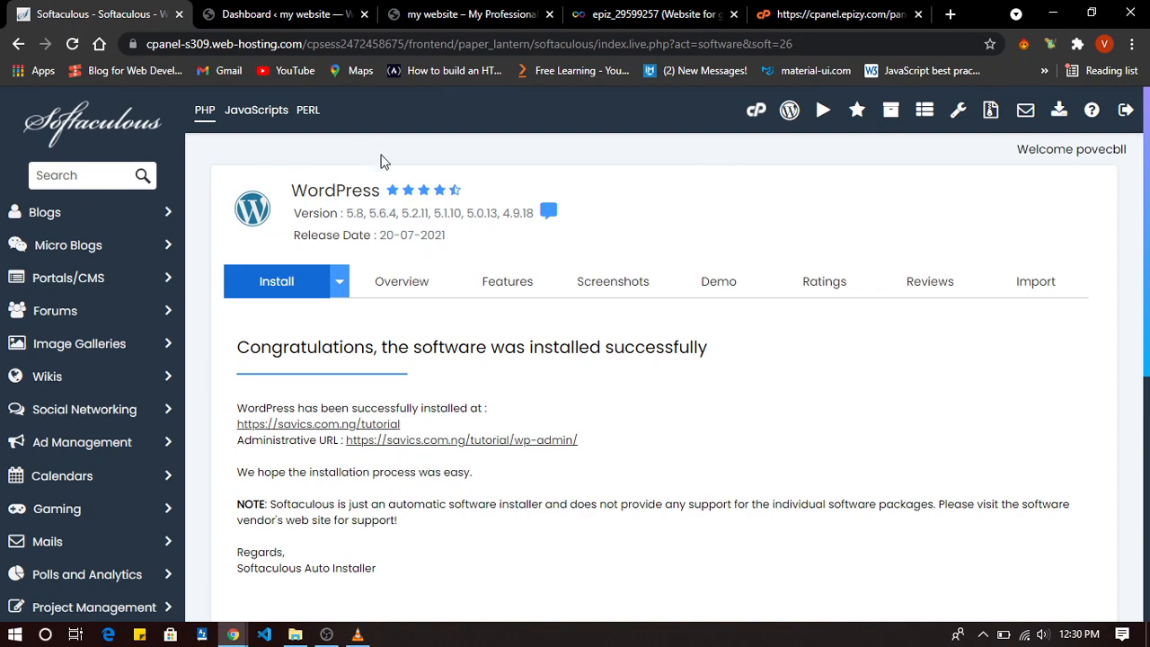
pyautogui.scroll(-5, 409, 189)
pyautogui.scroll(5, 409, 189)
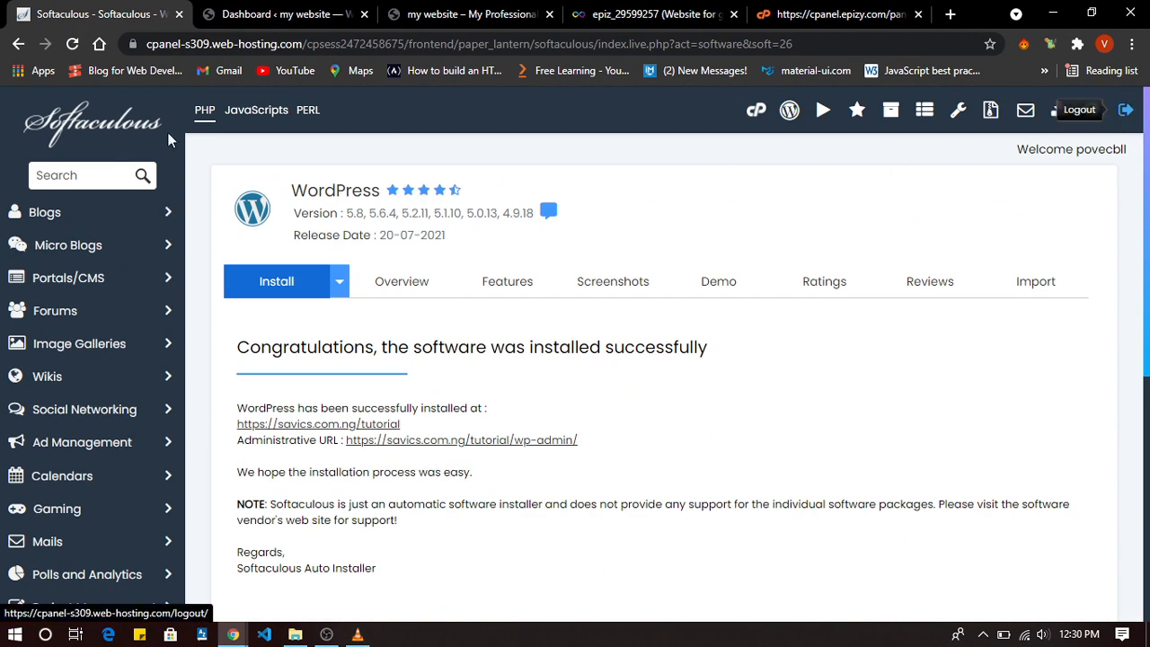
pyautogui.click(85, 130)
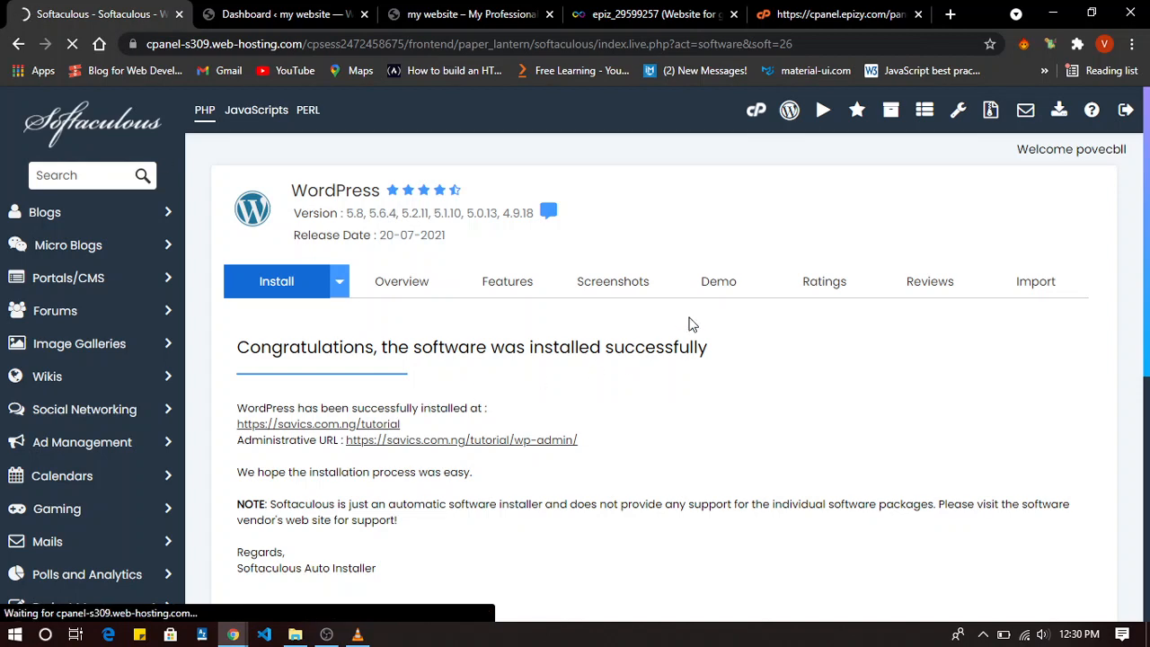
# Check the InfinityFree account and control panel tabs, then review the cPanel main page
pyautogui.click(651, 14)
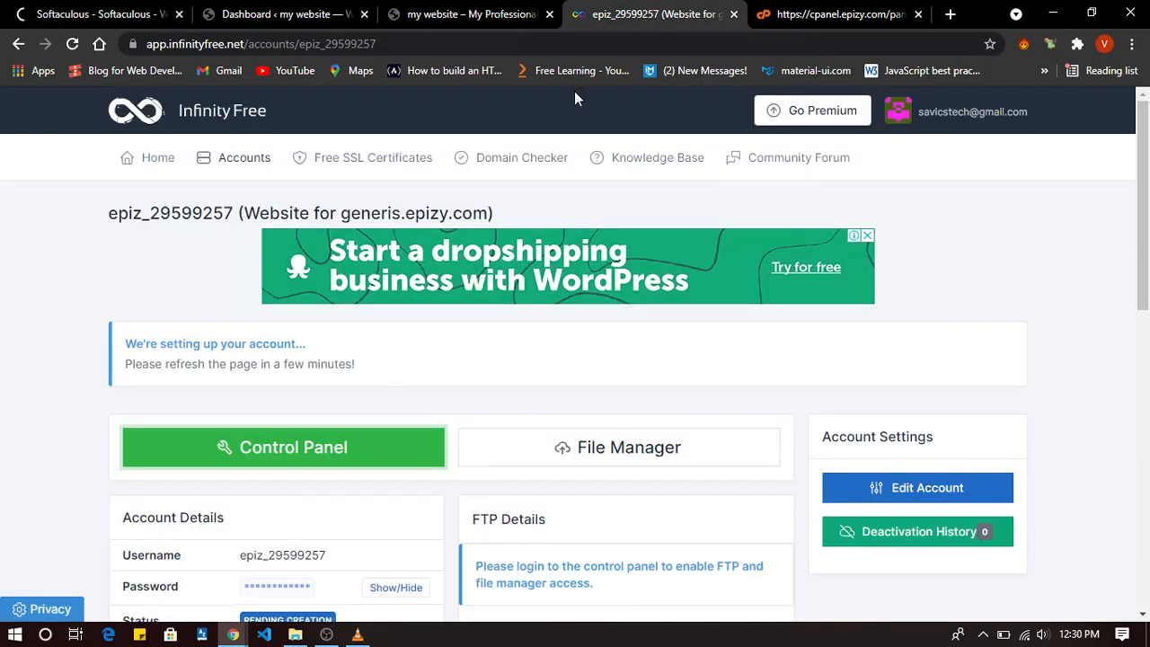
pyautogui.click(840, 13)
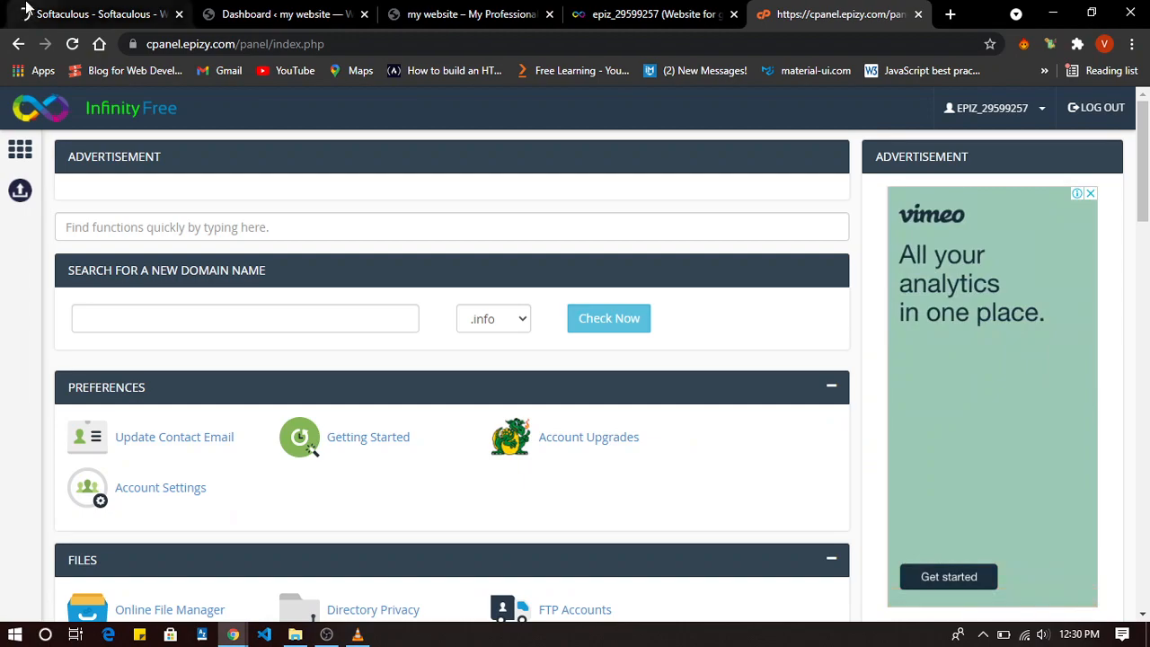
pyautogui.click(76, 9)
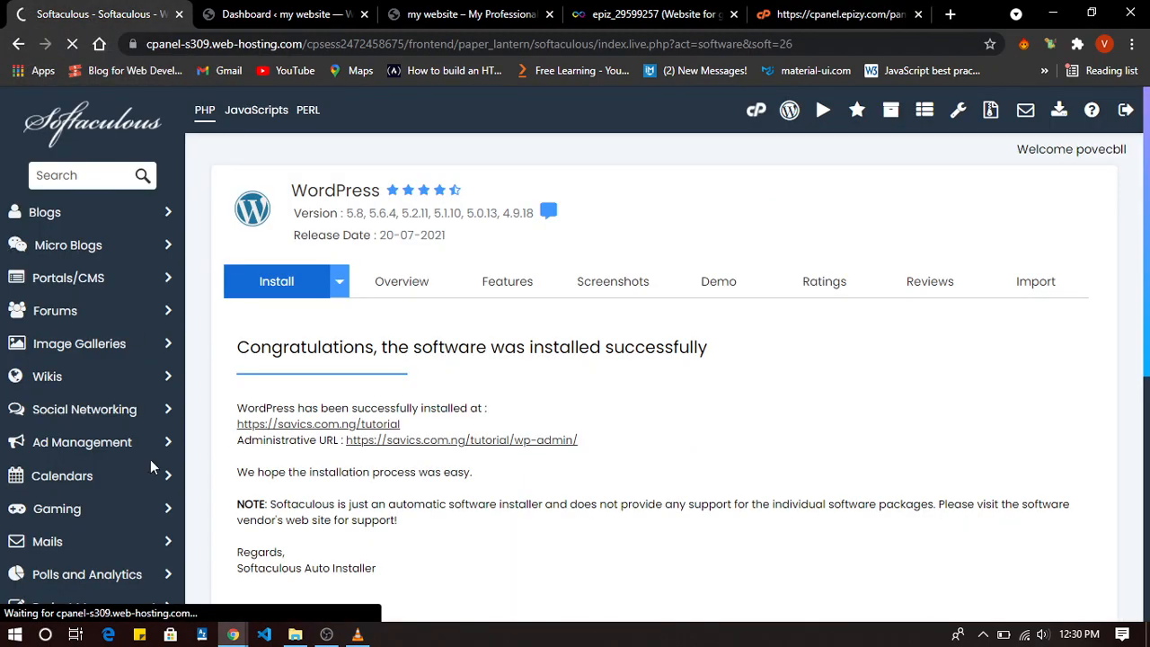
pyautogui.scroll(-5, 150, 459)
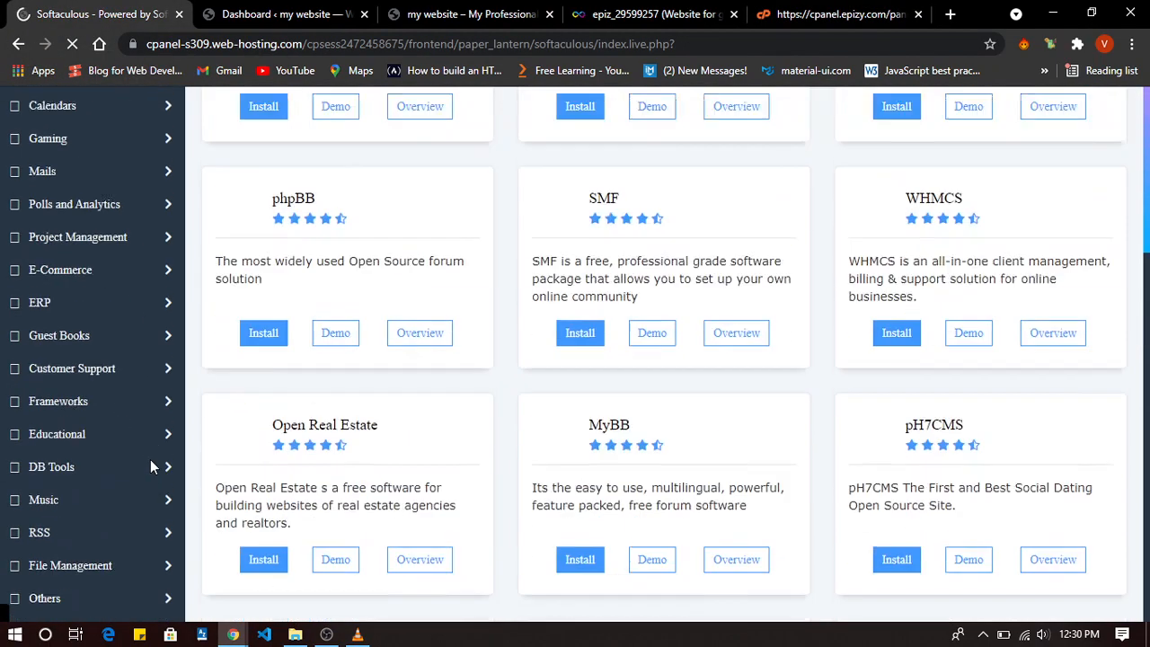
pyautogui.scroll(-10, 150, 459)
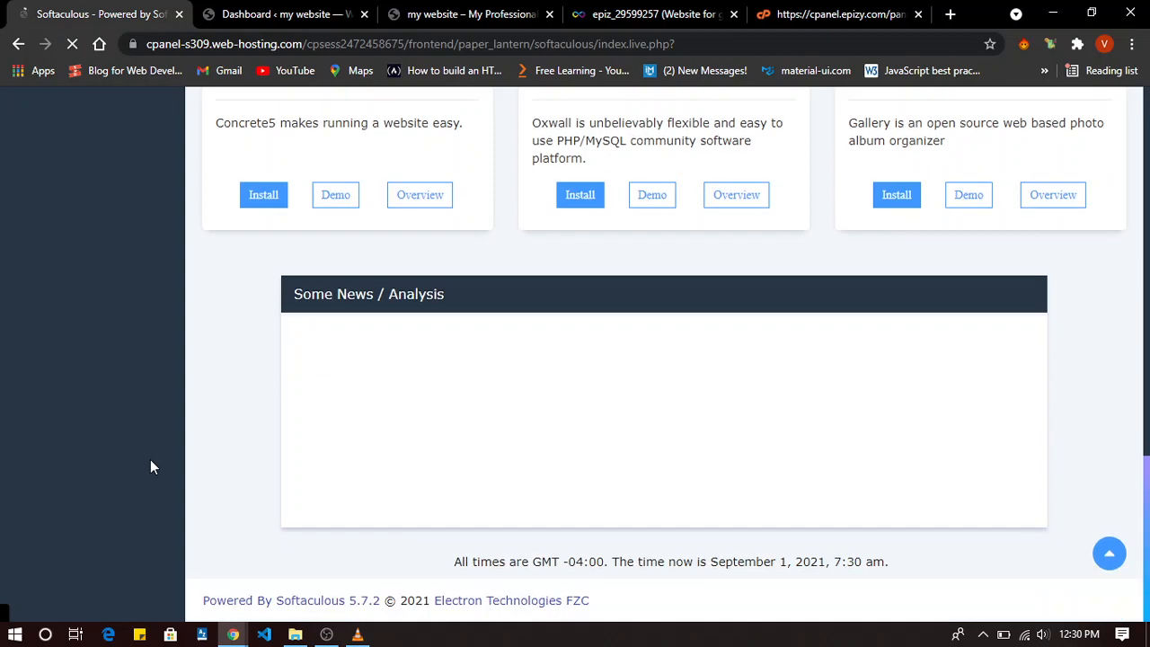
pyautogui.scroll(14, 466, 353)
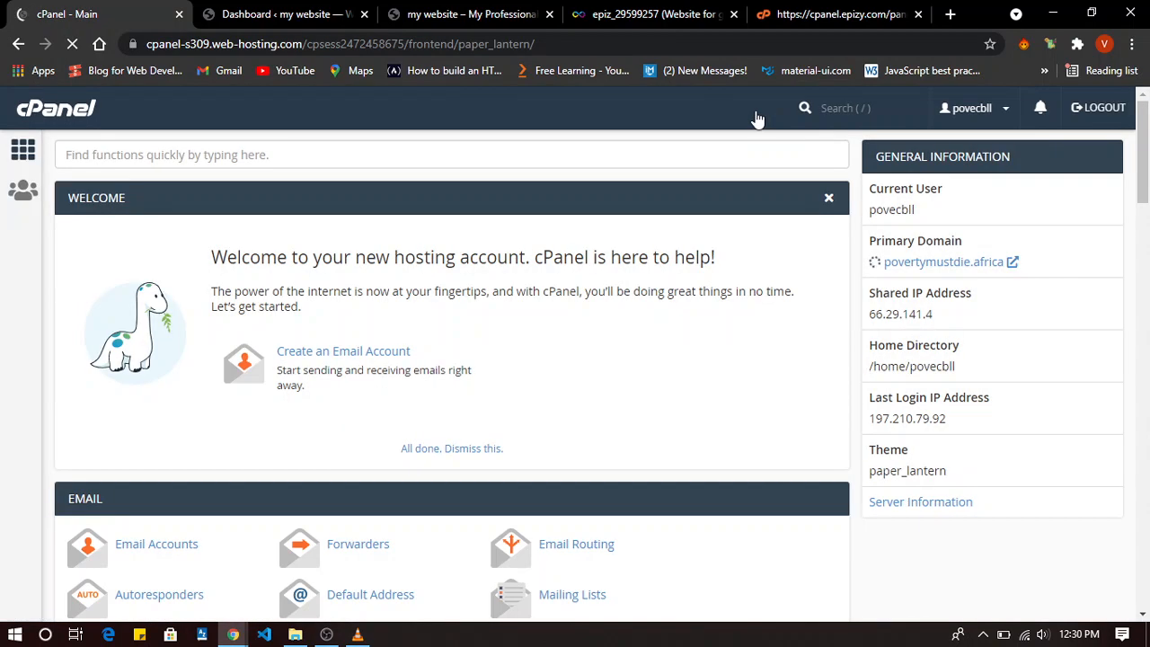
# Compare the free InfinityFree control panel with the paid cPanel dashboard
pyautogui.scroll(-20, 507, 242)
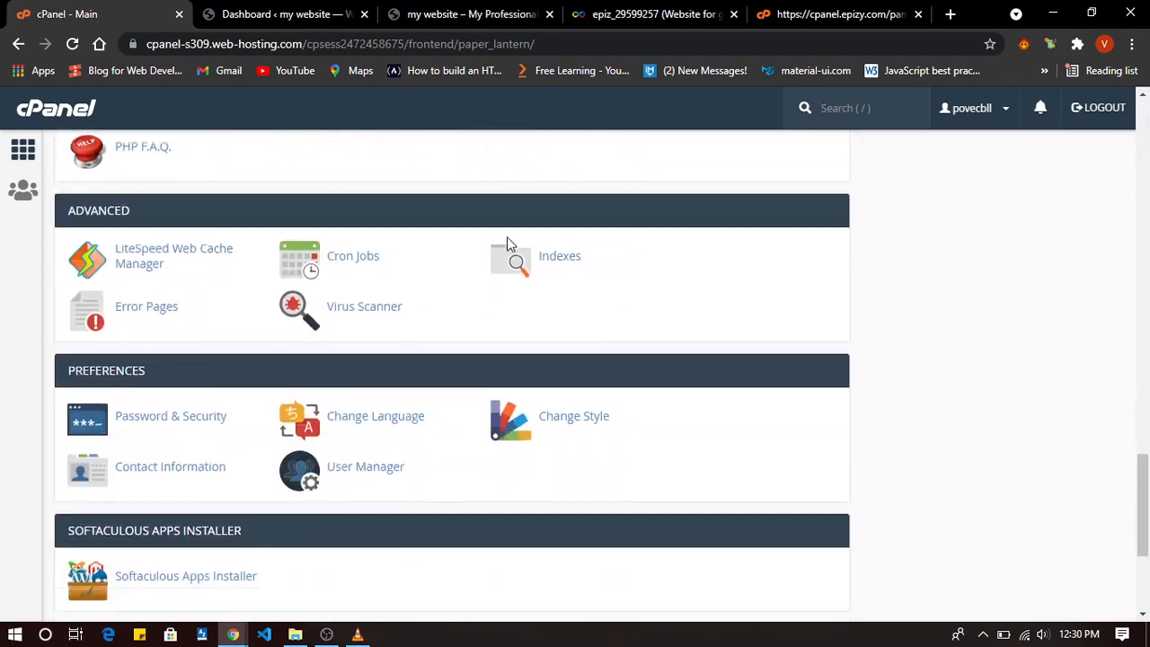
pyautogui.scroll(15, 507, 236)
pyautogui.click(813, 14)
pyautogui.scroll(-2, 429, 452)
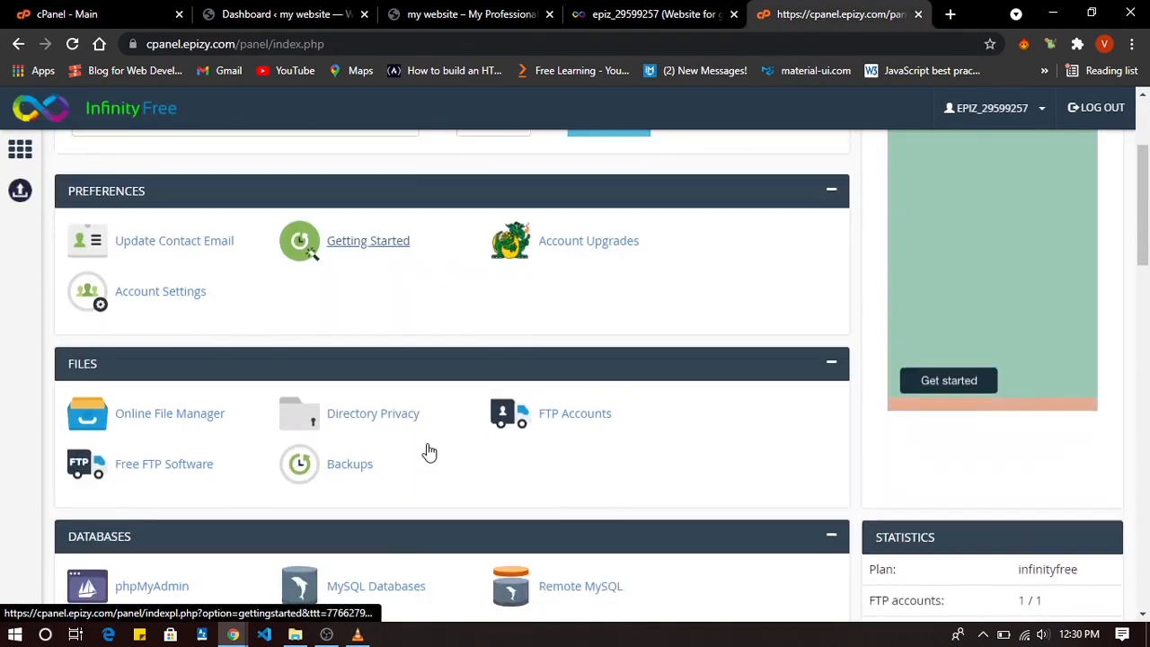
pyautogui.scroll(-15, 429, 451)
pyautogui.scroll(3, 427, 450)
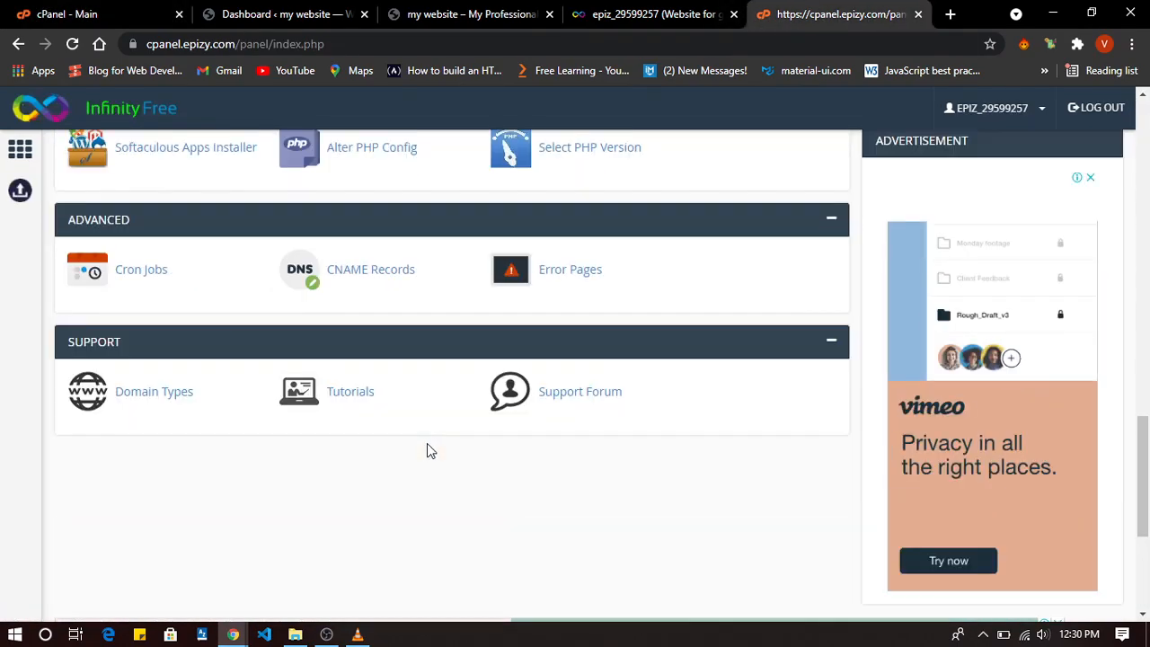
pyautogui.scroll(10, 427, 450)
pyautogui.click(67, 15)
# Return to the InfinityFree control panel and scroll to its Software section
pyautogui.scroll(5, 248, 512)
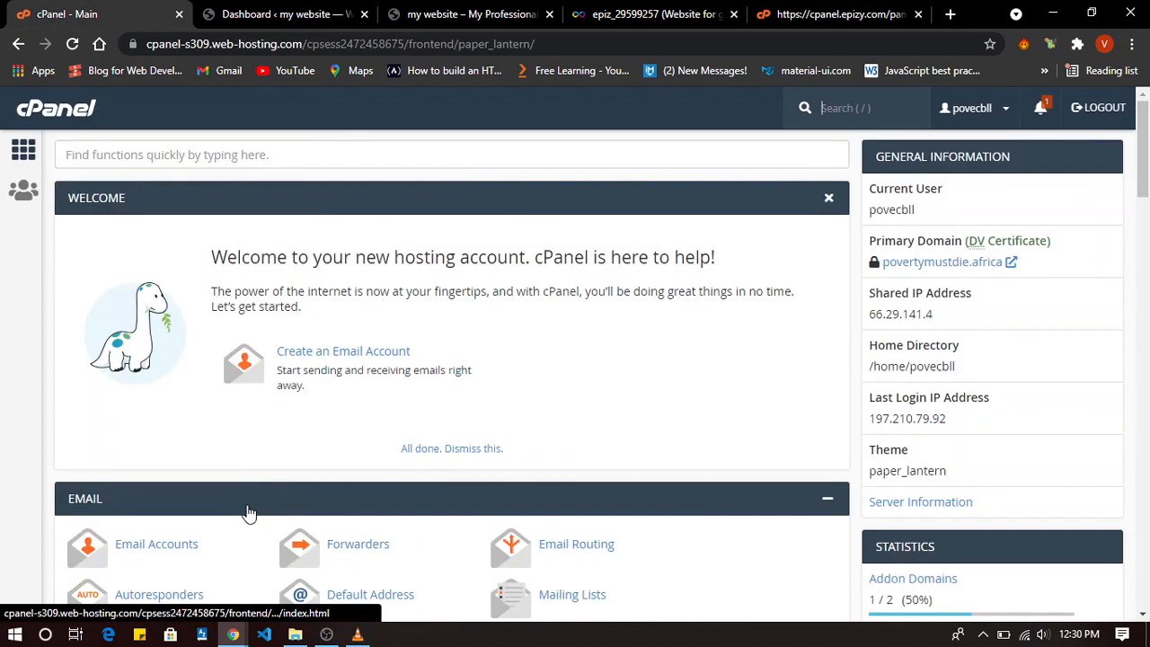
pyautogui.scroll(-20, 248, 512)
pyautogui.scroll(12, 249, 512)
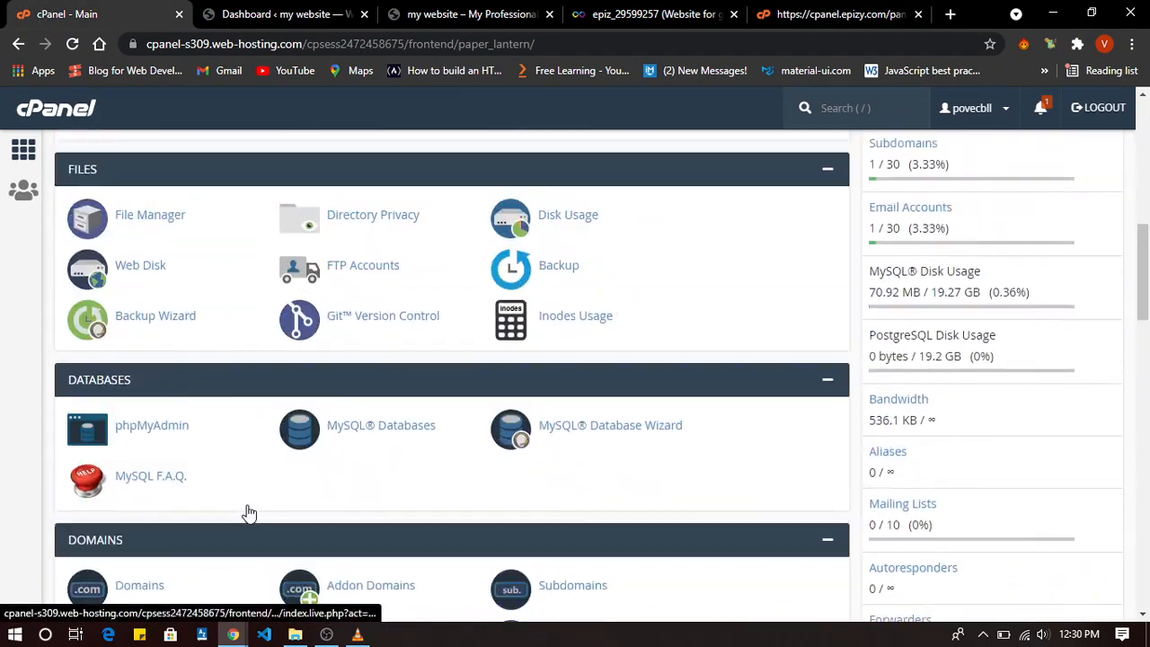
pyautogui.scroll(3, 248, 512)
pyautogui.click(854, 12)
pyautogui.scroll(-15, 573, 229)
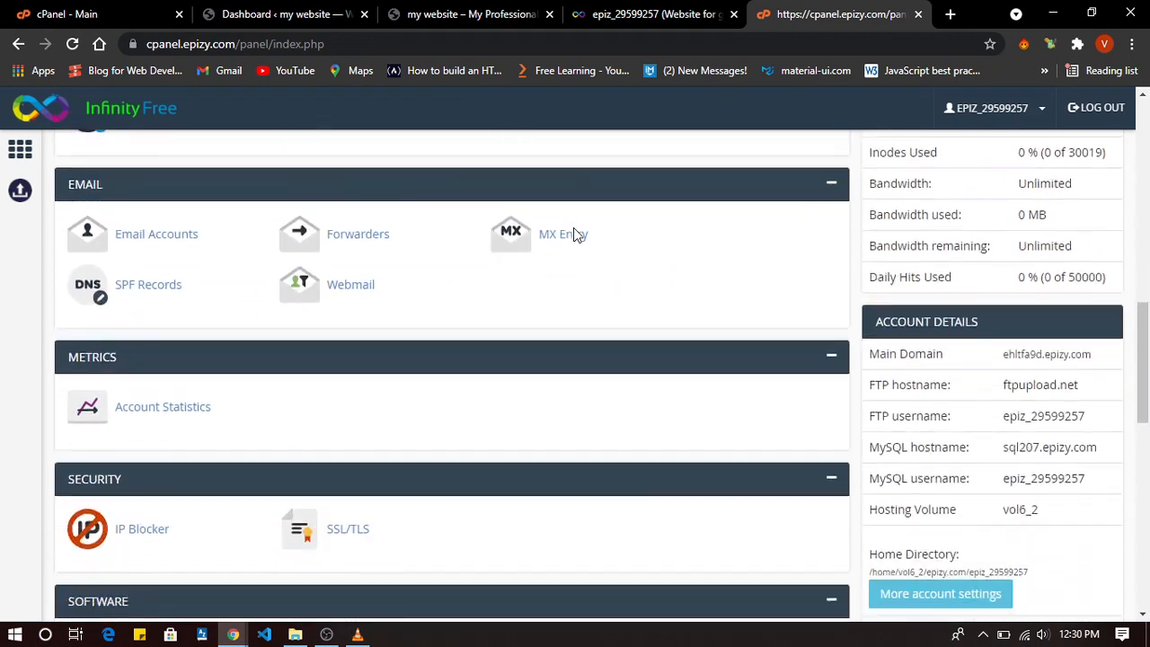
pyautogui.scroll(6, 573, 227)
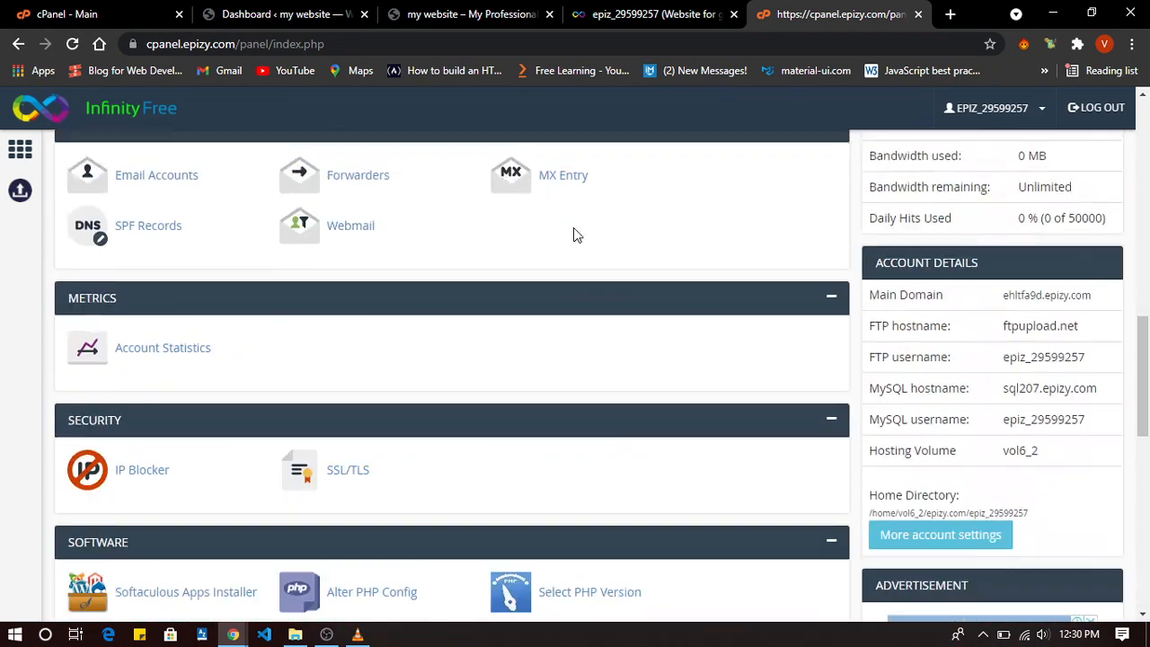
pyautogui.scroll(-4, 573, 227)
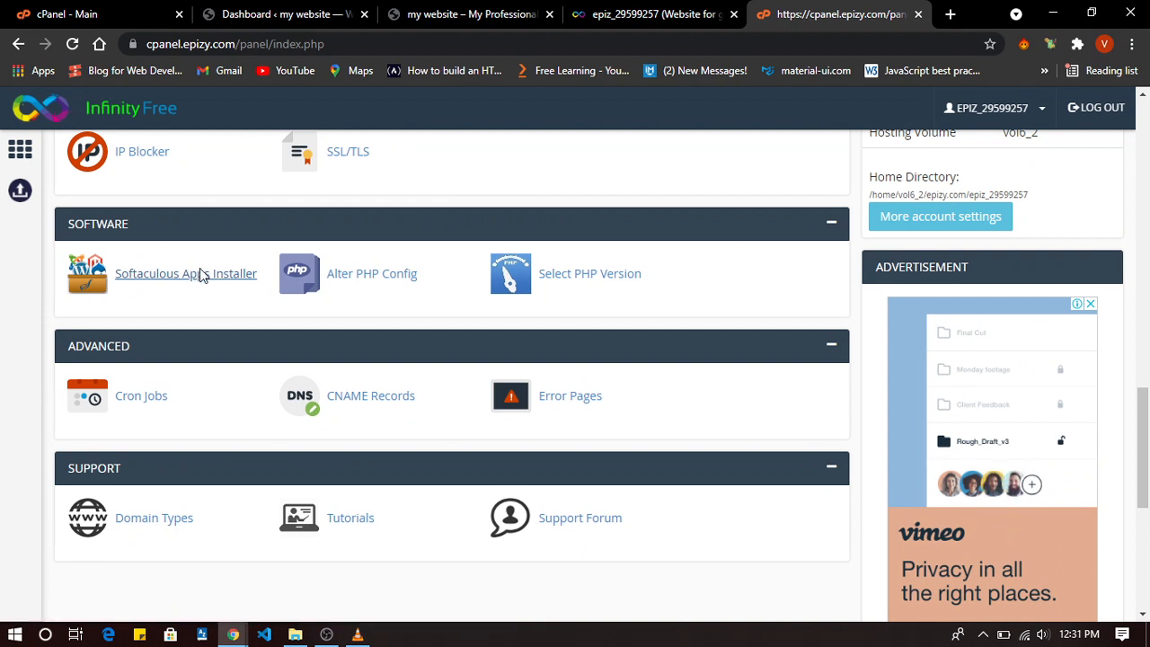
# Start a WordPress 5.8 install in Softaculous and check the generis.epizy.com domain
pyautogui.click(201, 276)
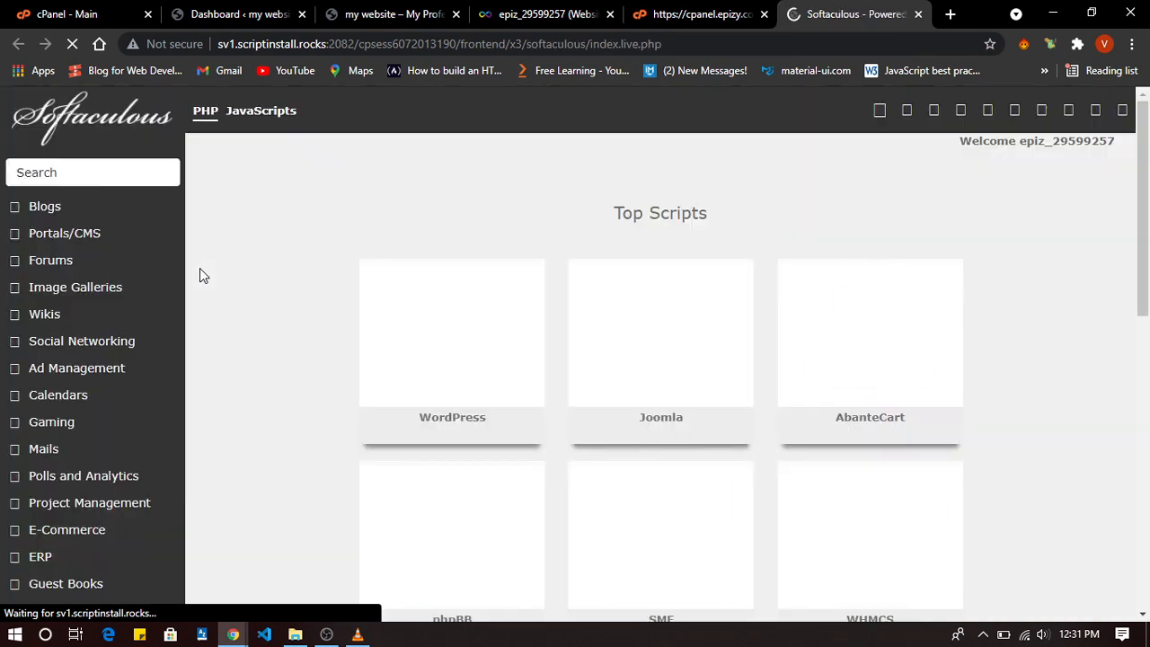
pyautogui.moveTo(451, 373)
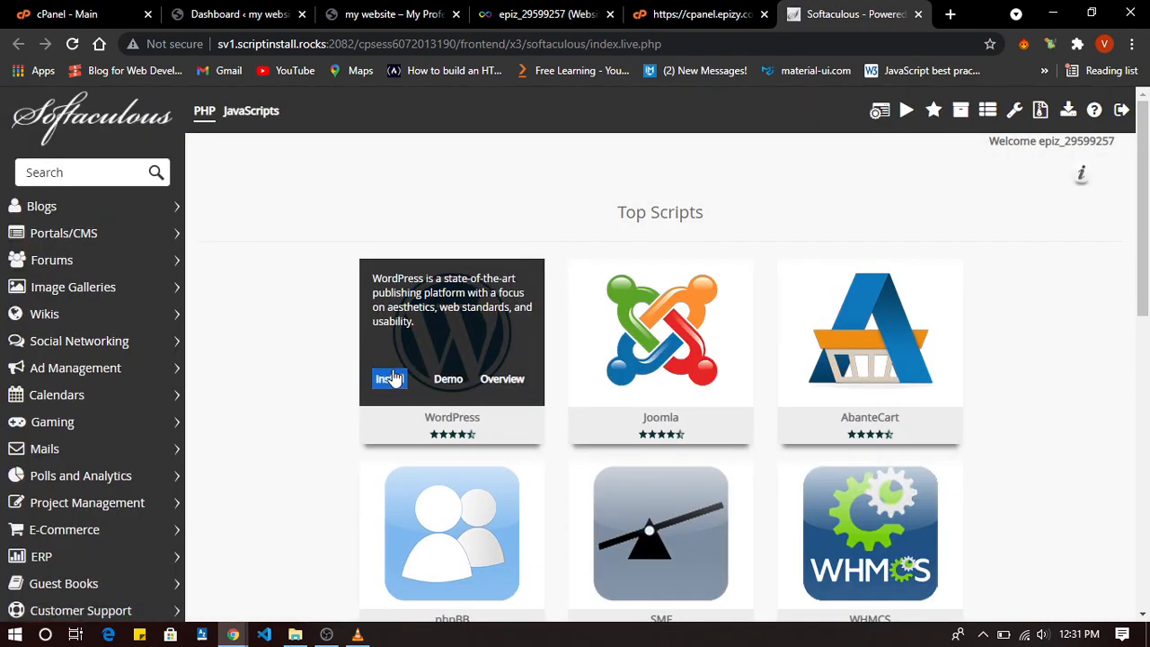
pyautogui.click(392, 378)
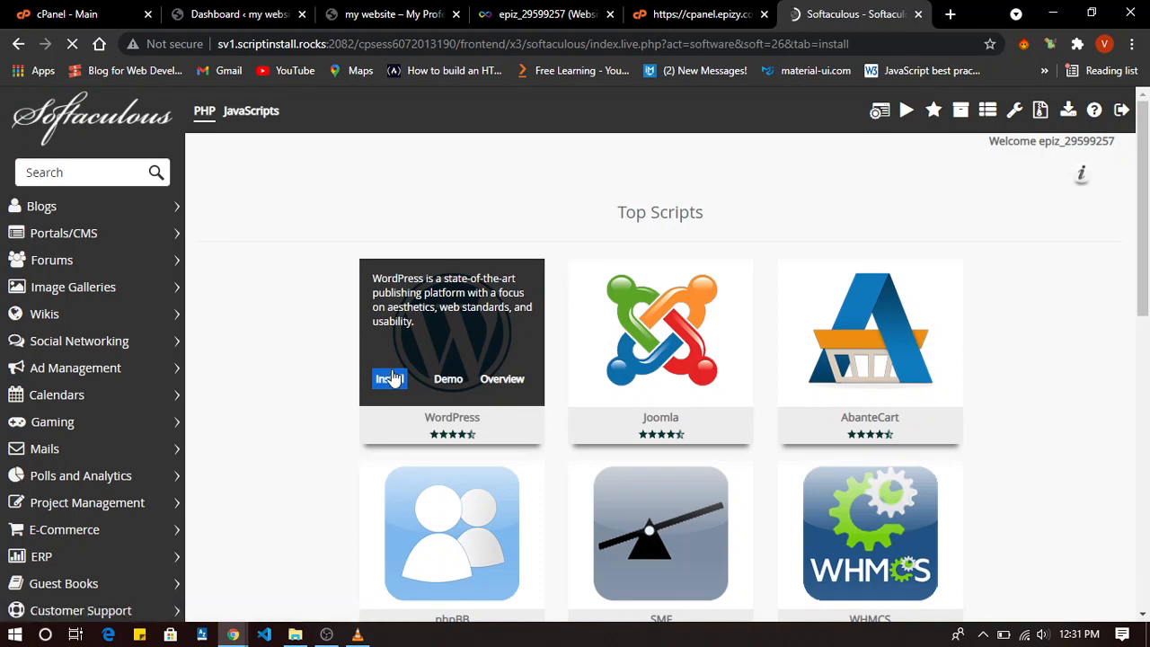
pyautogui.click(813, 460)
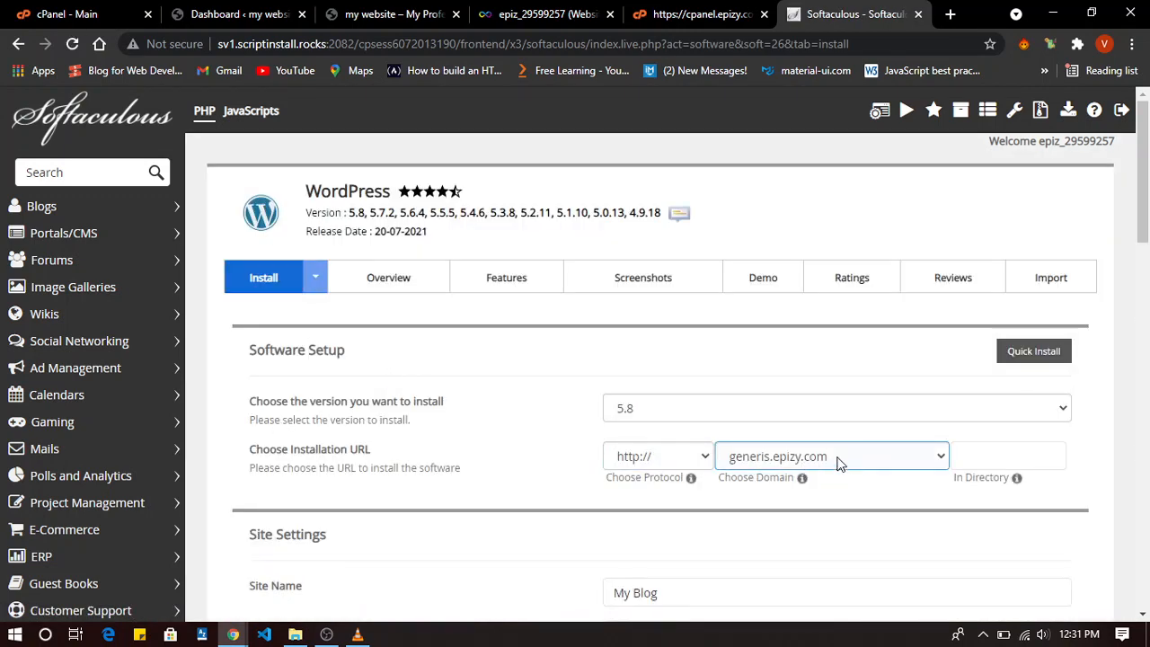
# Change the site name from My Blog to 'My Website'
pyautogui.scroll(-3, 837, 462)
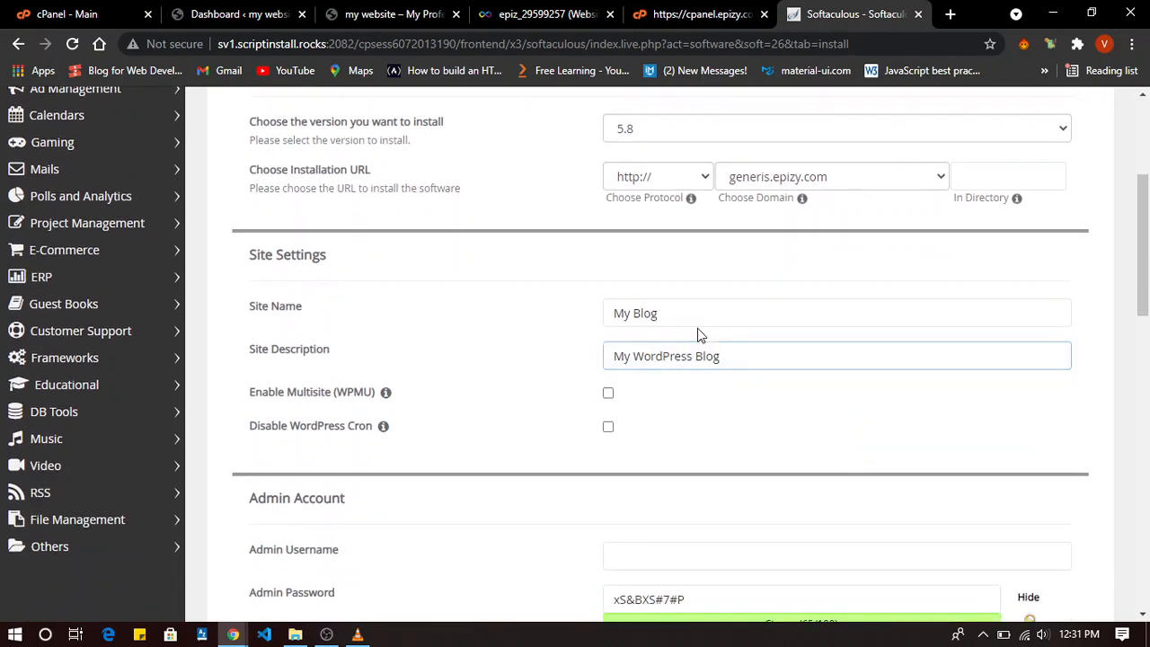
pyautogui.click(686, 311)
pyautogui.hotkey('ctrl', 'a')
pyautogui.write('M')
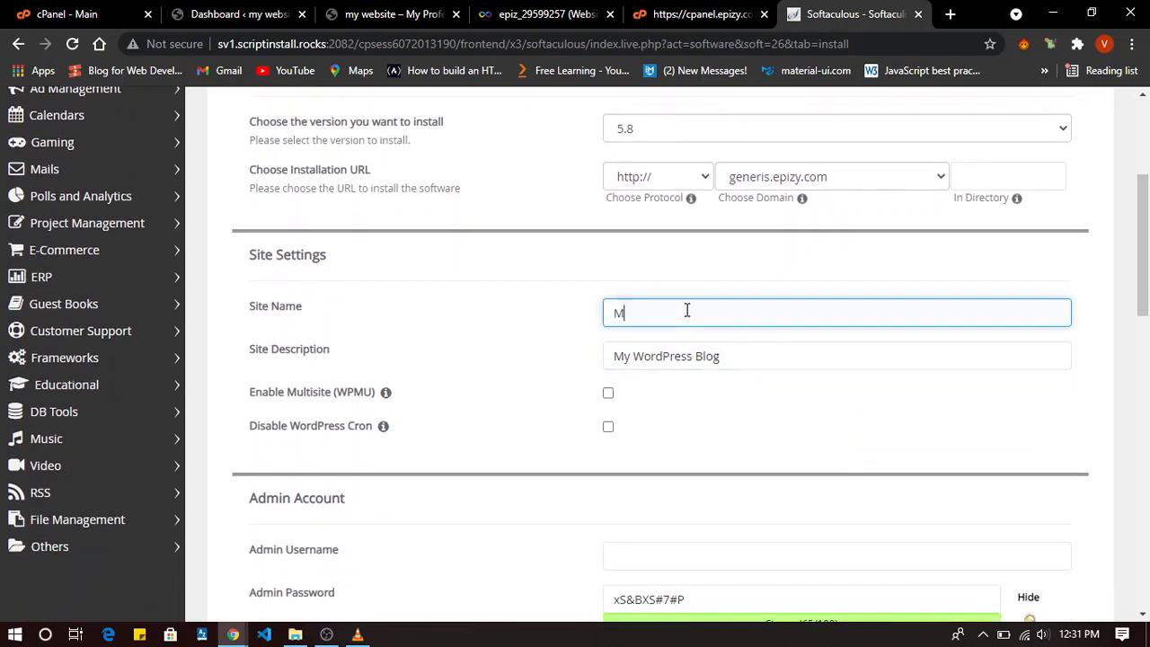
pyautogui.write('y')
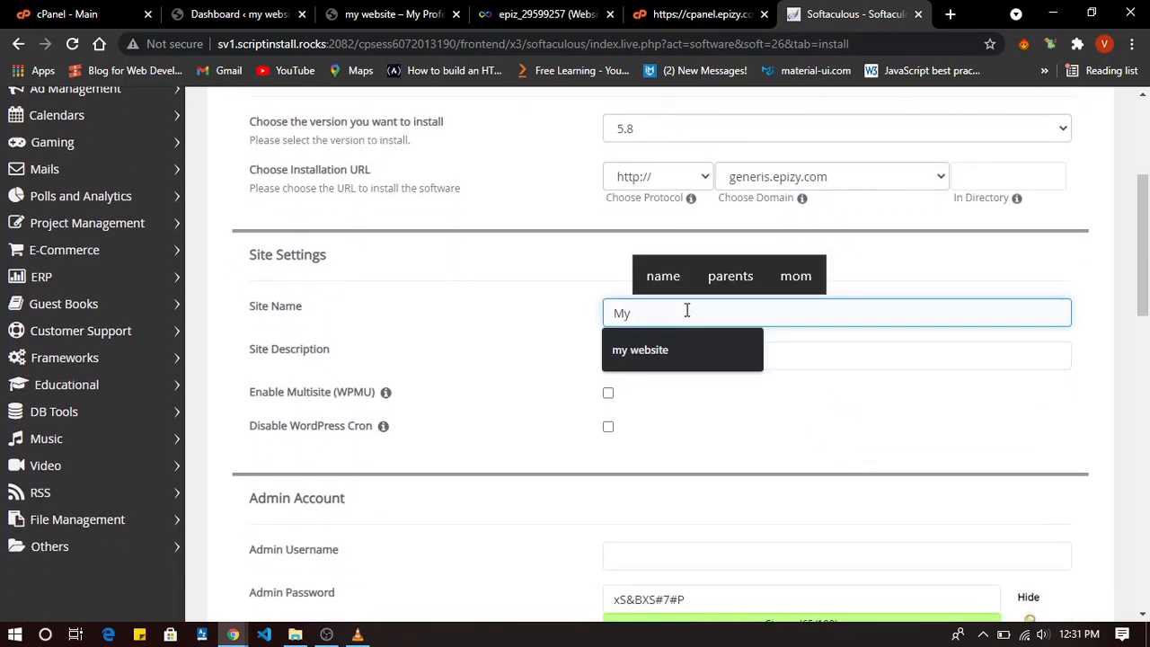
pyautogui.write(' Websi')
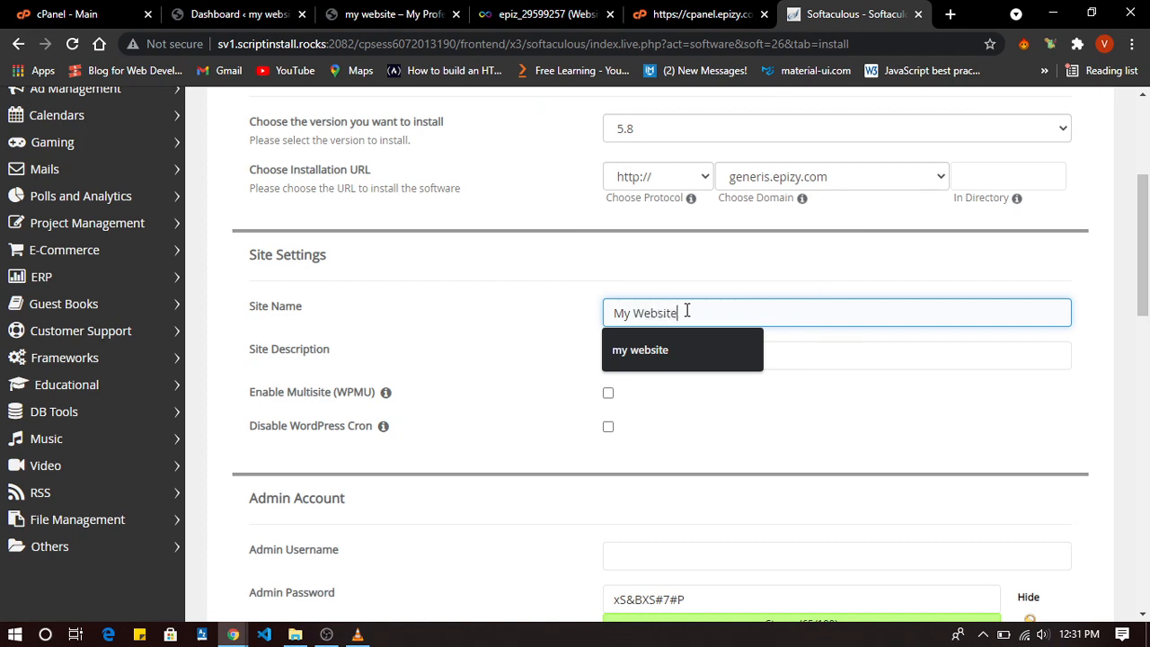
pyautogui.write('te')
pyautogui.scroll(-1, 686, 310)
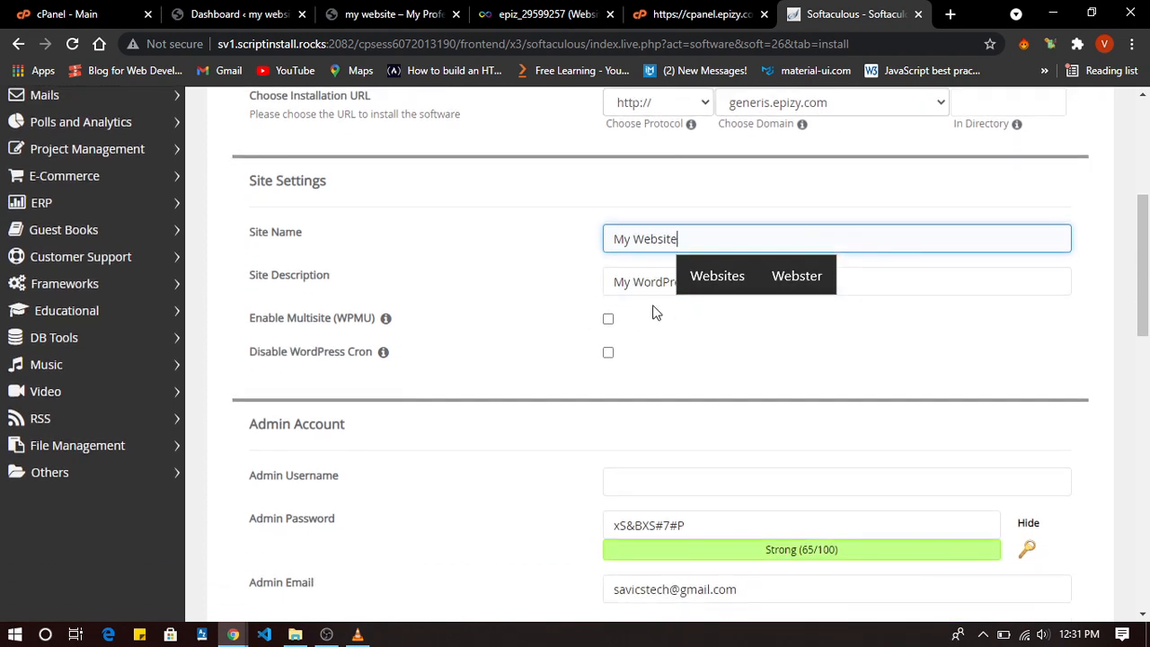
# Set the site description to 'My Professional Website'
pyautogui.click(901, 282)
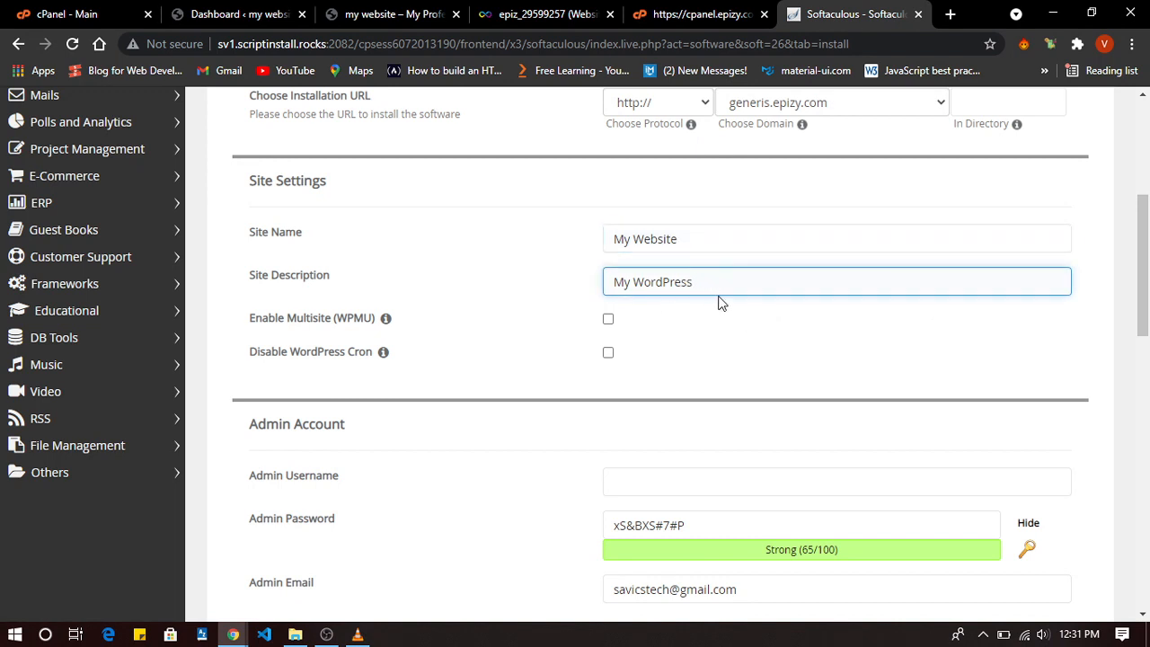
pyautogui.press('BackSpace')
pyautogui.press('BackSpace')
pyautogui.press('BackSpace')
pyautogui.press('BackSpace')
pyautogui.press('BackSpace')
pyautogui.press('BackSpace')
pyautogui.press('BackSpace')
pyautogui.press('BackSpace')
pyautogui.press('BackSpace')
pyautogui.write('P')
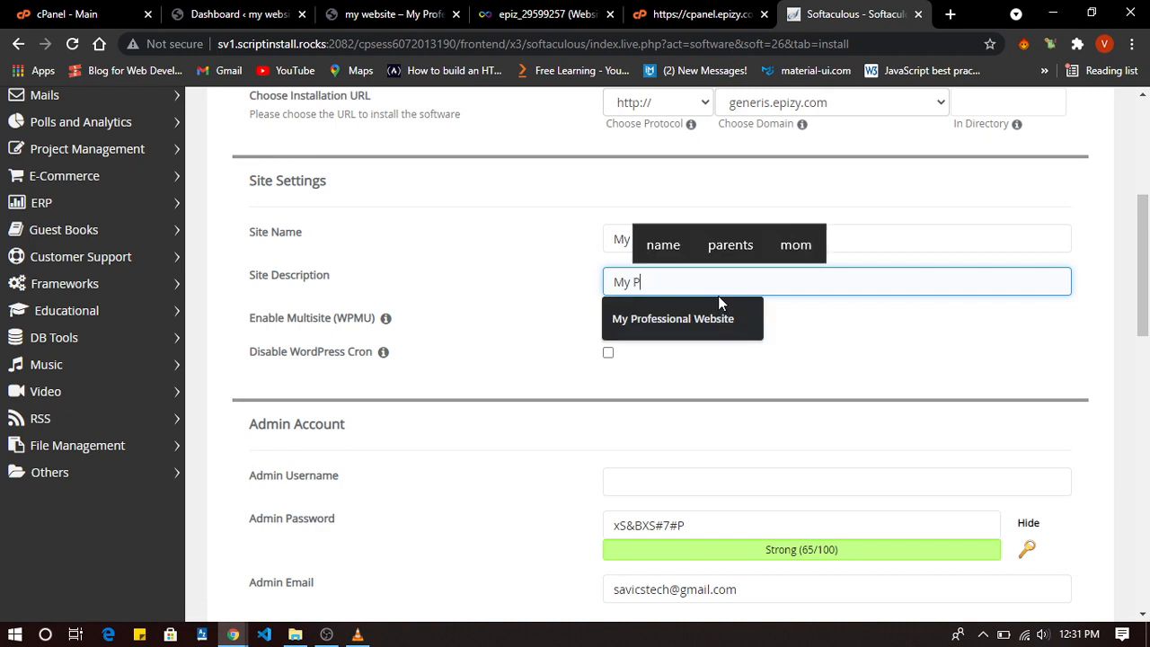
pyautogui.write('rofe')
pyautogui.click(703, 320)
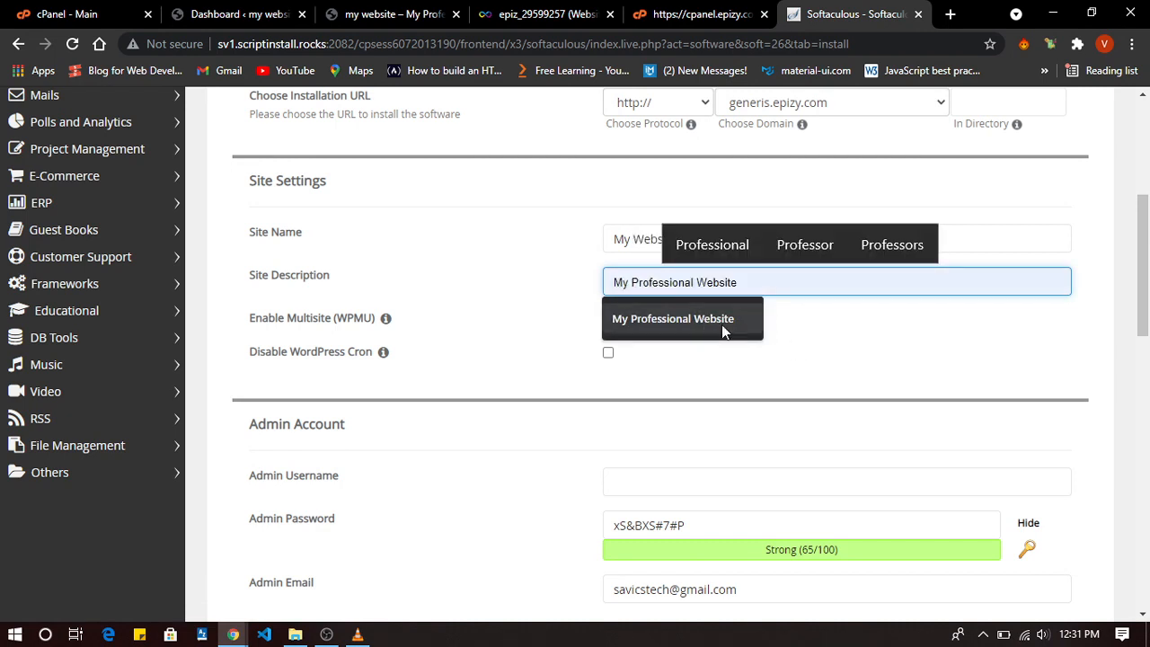
pyautogui.click(721, 324)
pyautogui.scroll(-1, 863, 327)
pyautogui.scroll(-3, 870, 326)
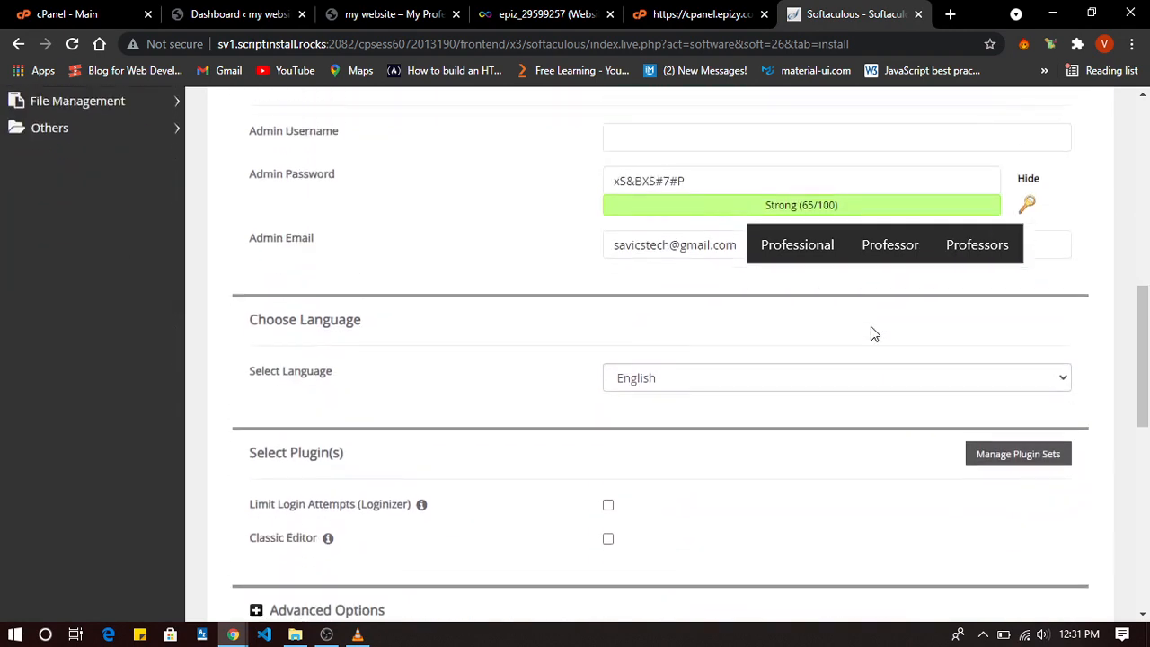
pyautogui.scroll(1, 870, 326)
pyautogui.scroll(1, 870, 326)
# Set the WordPress admin username to 'admin'
pyautogui.click(716, 288)
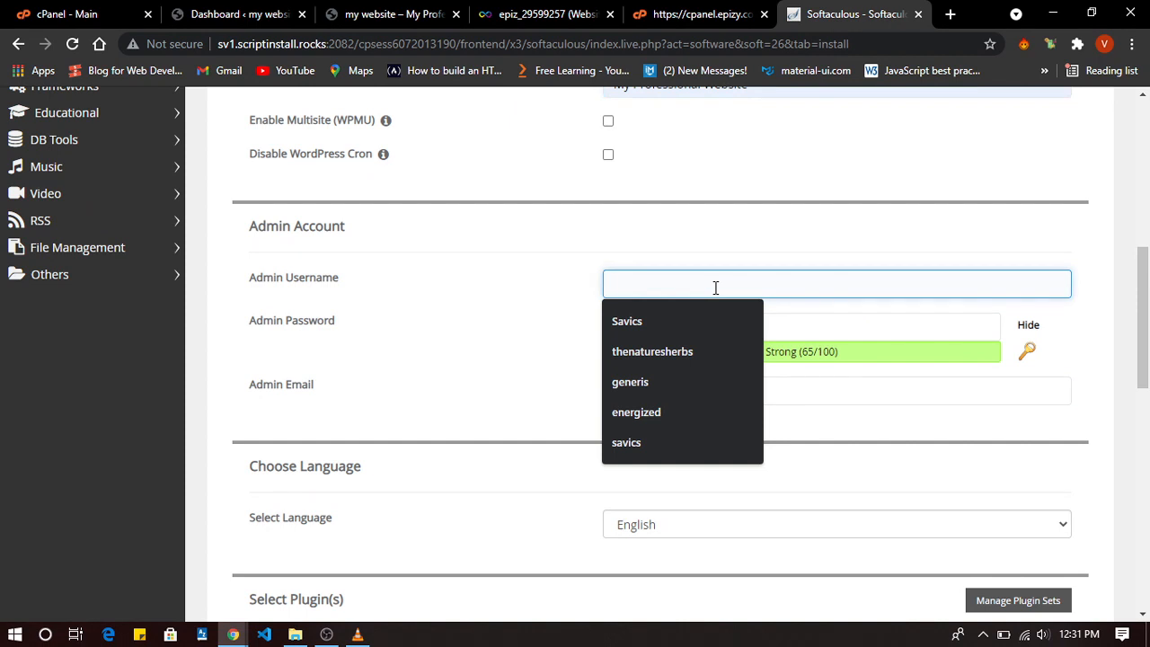
pyautogui.write('savics')
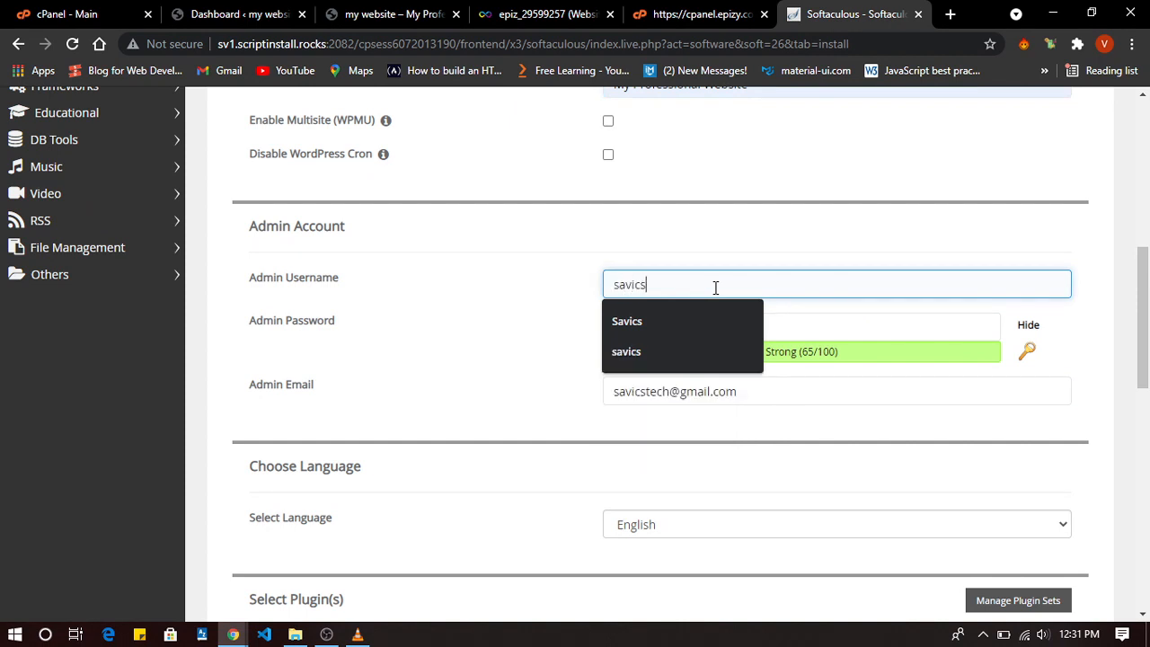
pyautogui.click(530, 293)
pyautogui.scroll(-2, 531, 293)
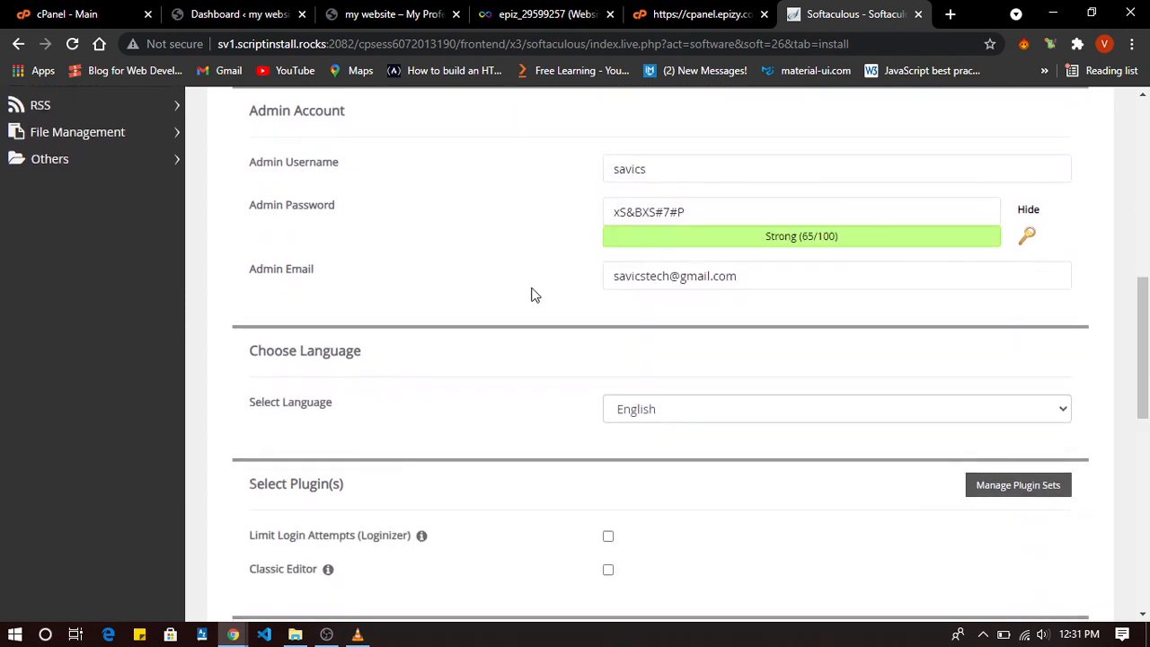
pyautogui.click(682, 204)
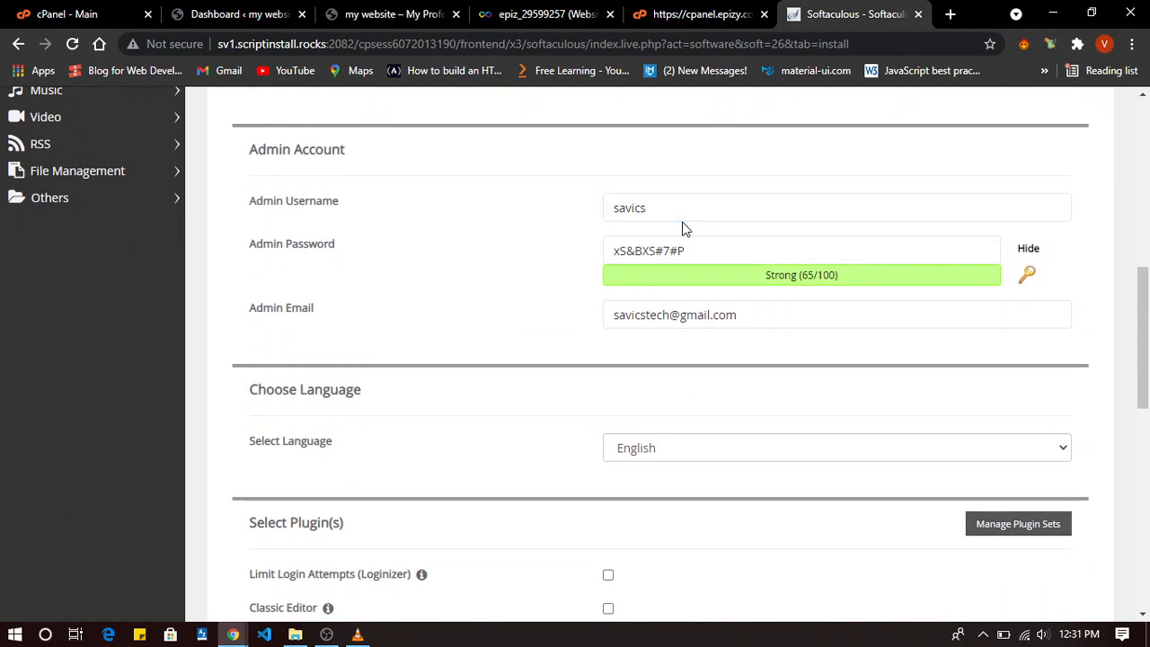
pyautogui.click(668, 209)
pyautogui.hotkey('ctrl', 'a')
pyautogui.write('admin')
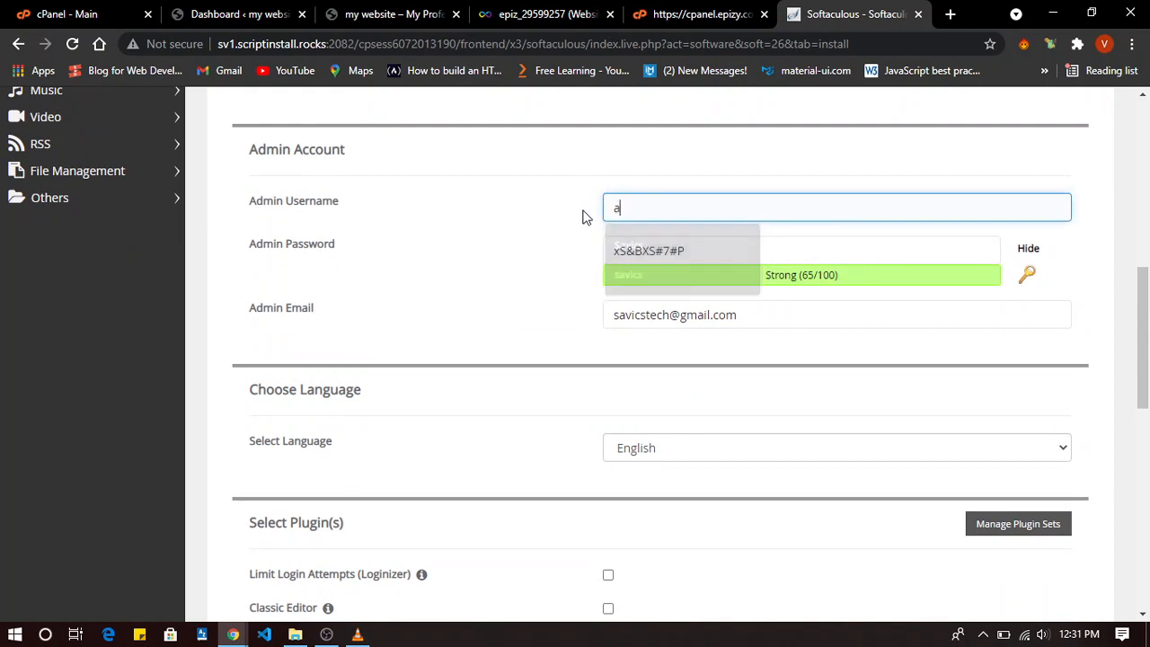
pyautogui.click(514, 310)
pyautogui.scroll(-2, 513, 308)
pyautogui.scroll(2, 512, 306)
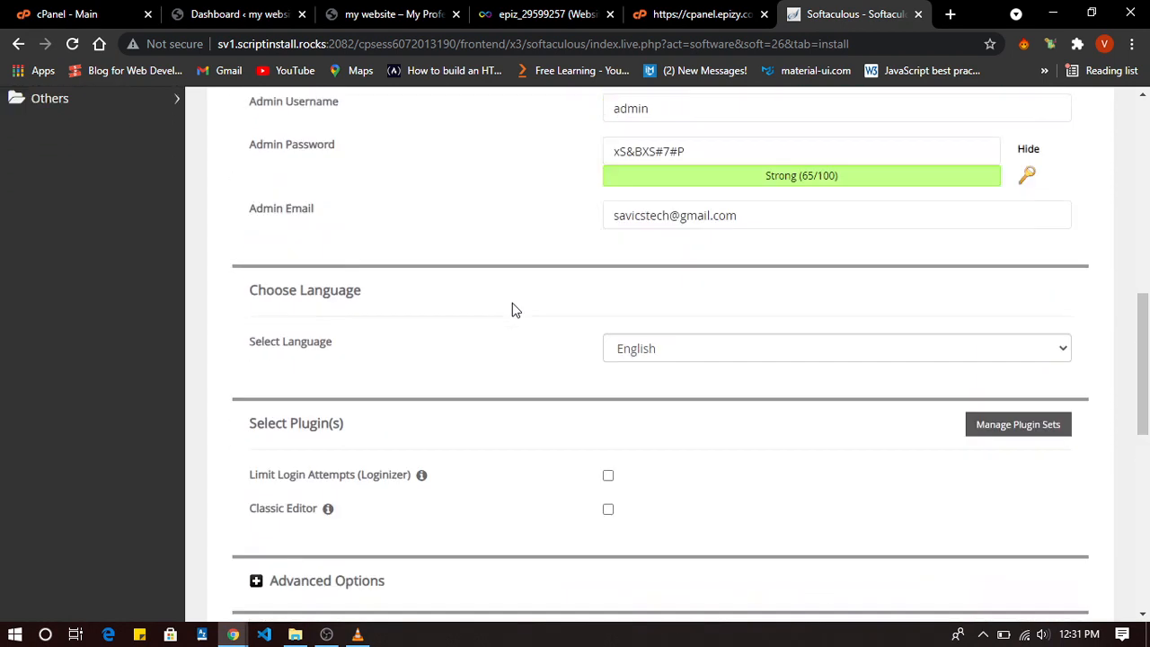
# Select the generated admin password, keeping it as is
pyautogui.click(745, 216)
pyautogui.hotkey('ctrl', 'a')
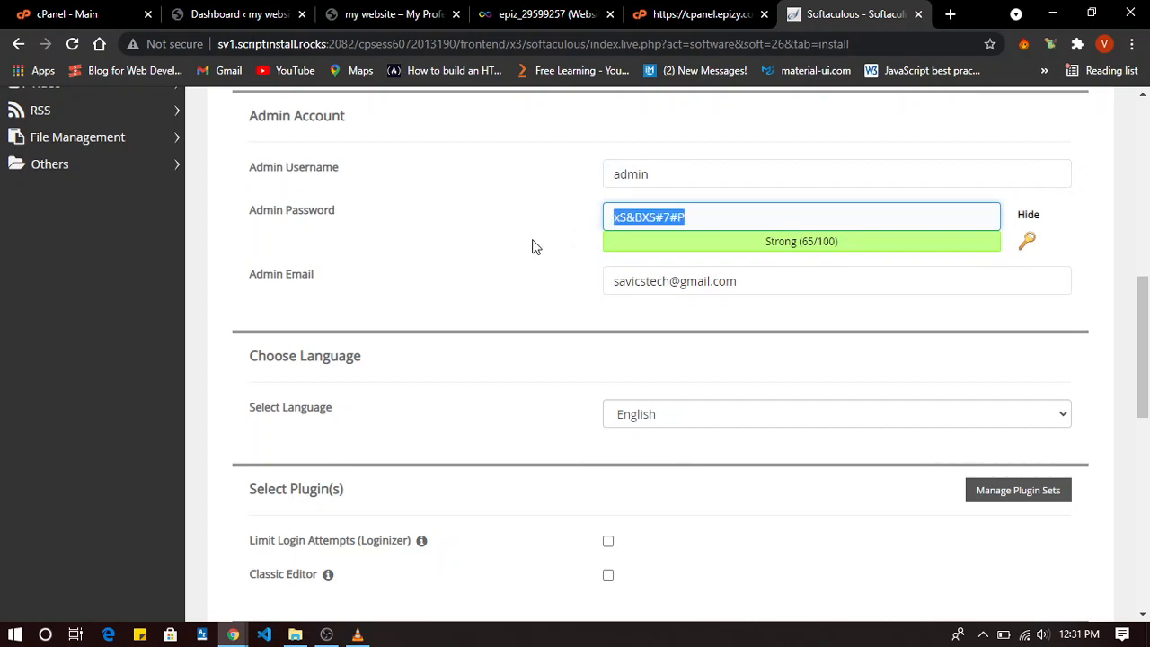
pyautogui.scroll(-8, 304, 269)
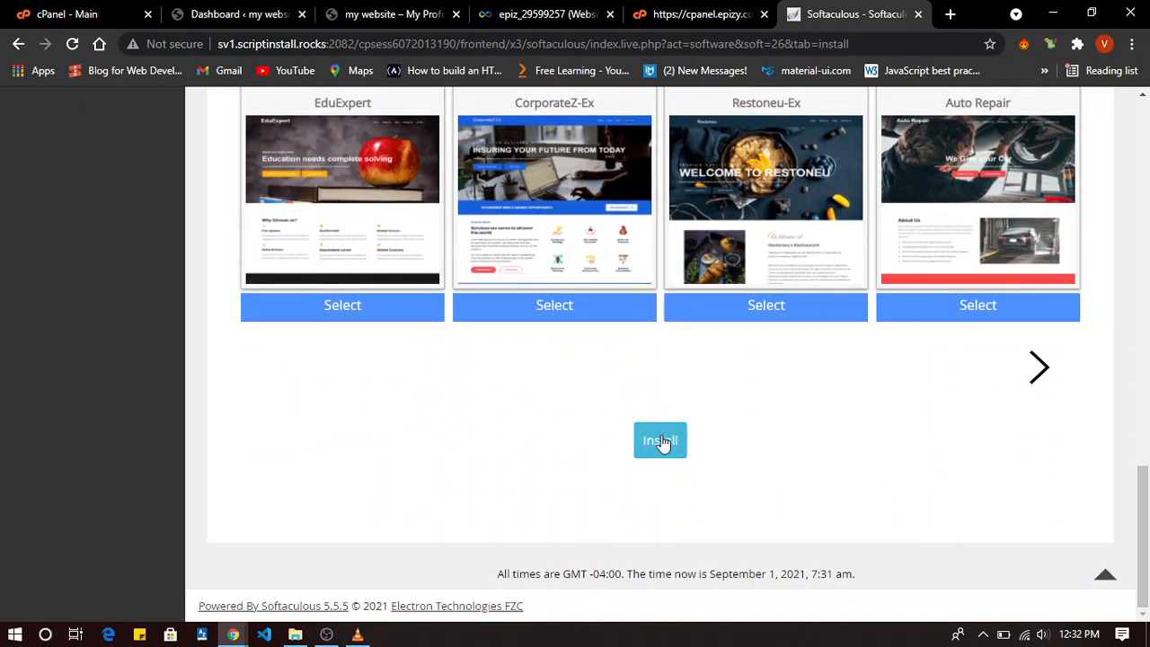
# Submit the configured WordPress installation
pyautogui.click(662, 442)
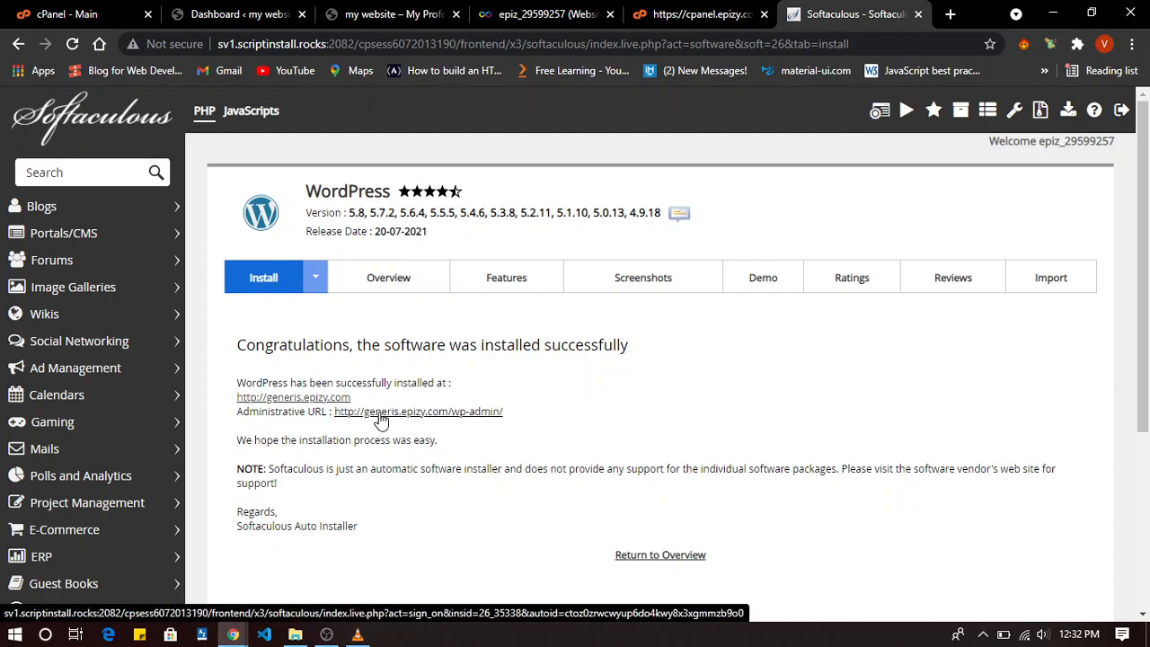
# Open the new generis.epizy.com site and its admin URL in new tabs
pyautogui.rightClick(333, 401)
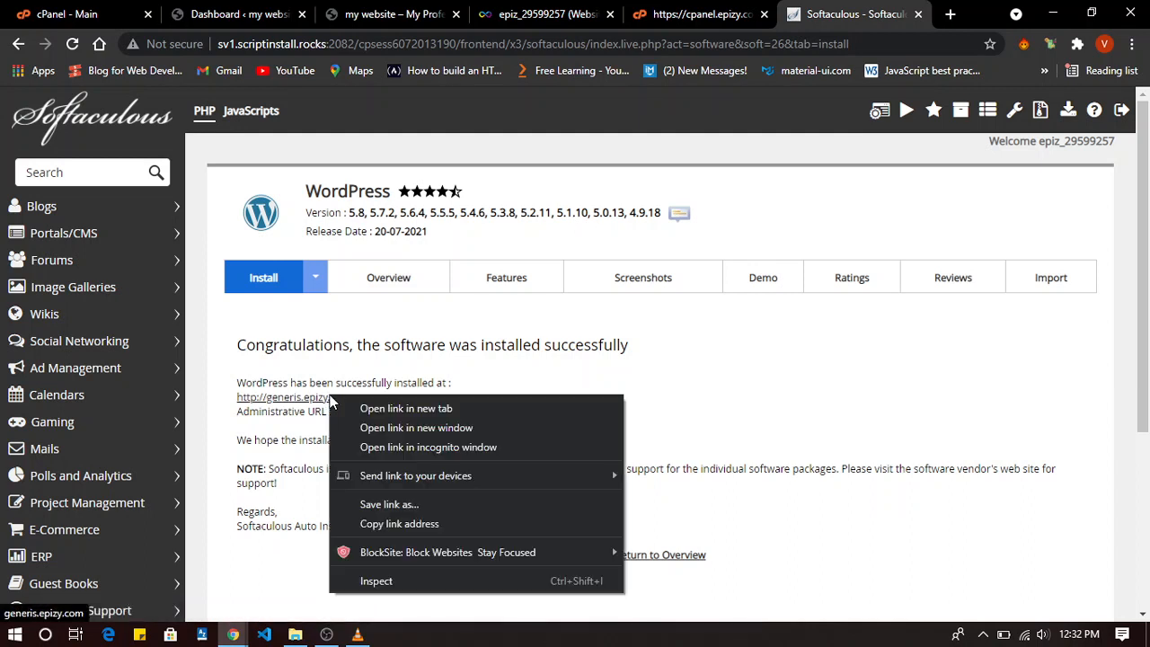
pyautogui.click(426, 407)
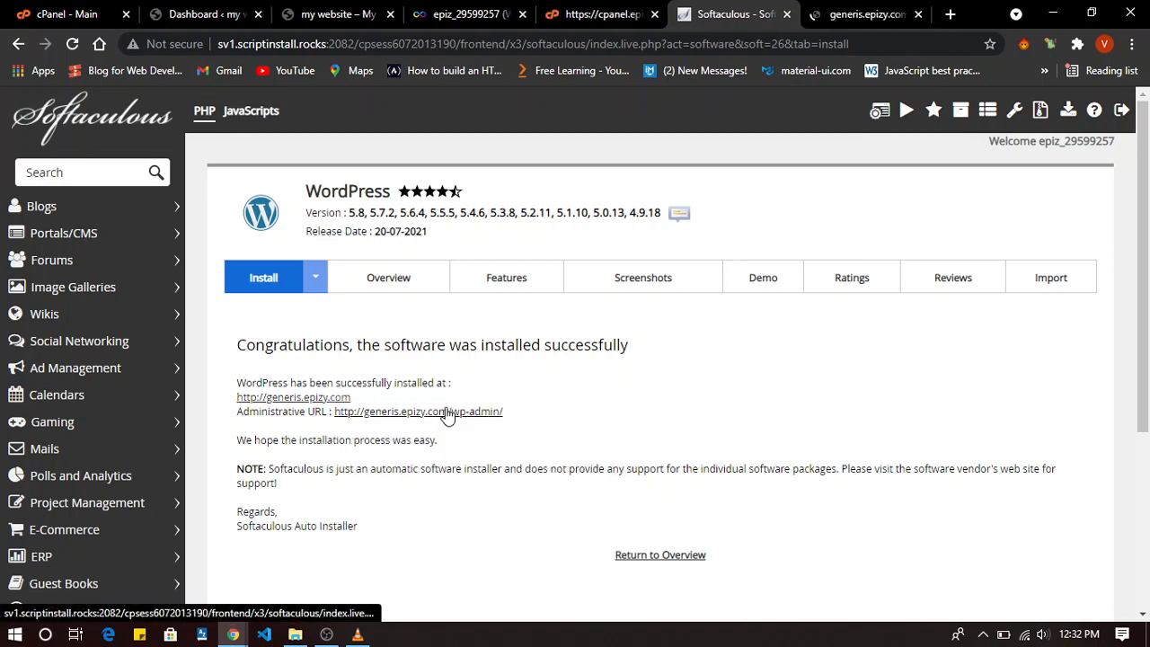
pyautogui.click(449, 414)
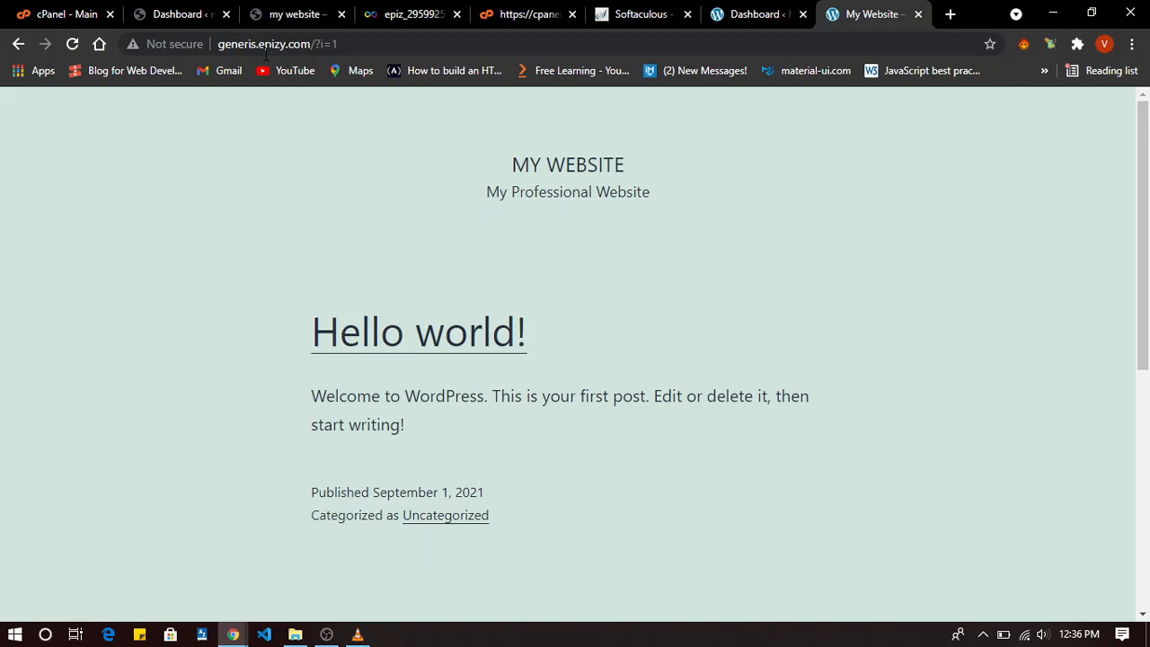
# Reload the unstyled WordPress admin page, then view the site's Hello world! page
pyautogui.click(764, 13)
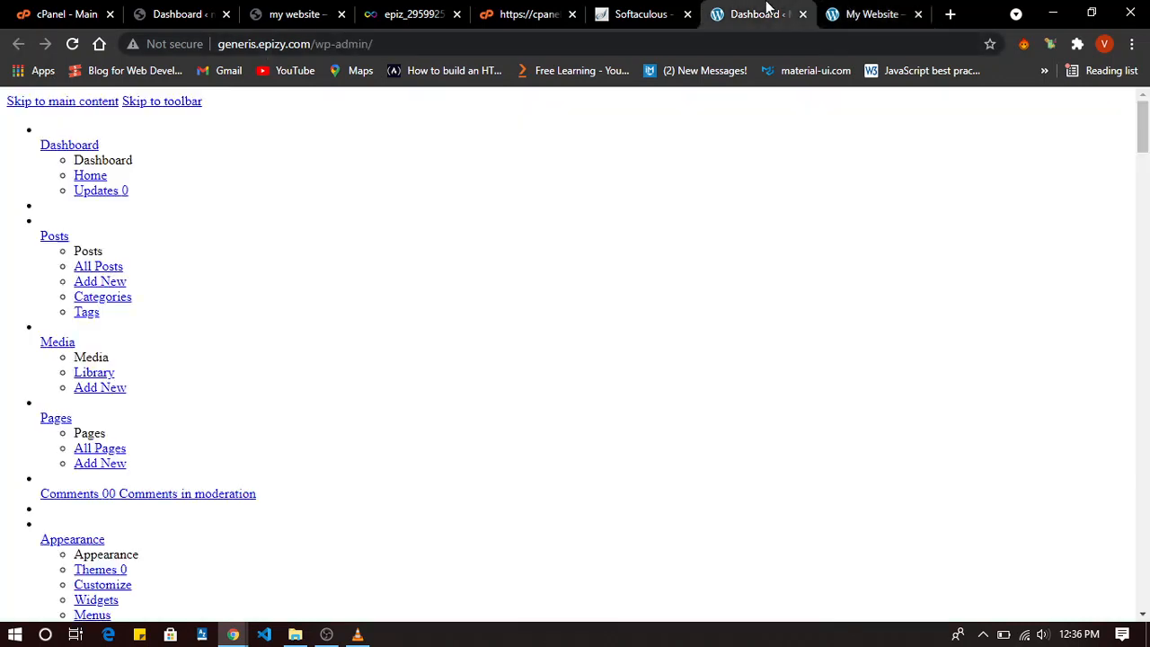
pyautogui.click(73, 44)
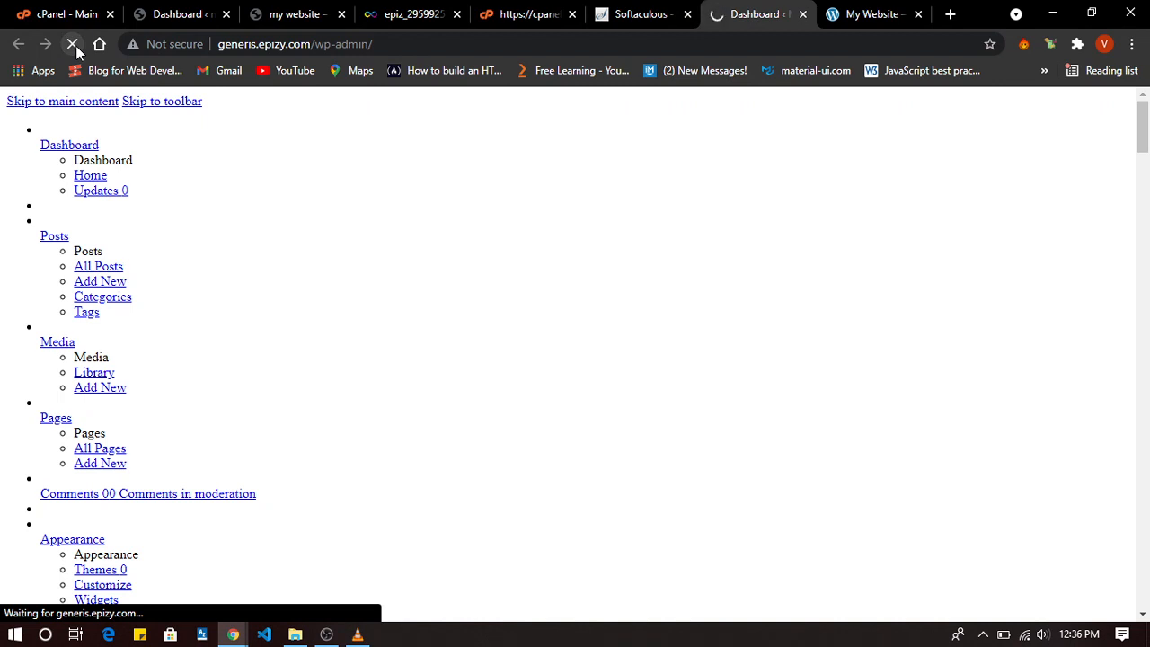
pyautogui.click(861, 11)
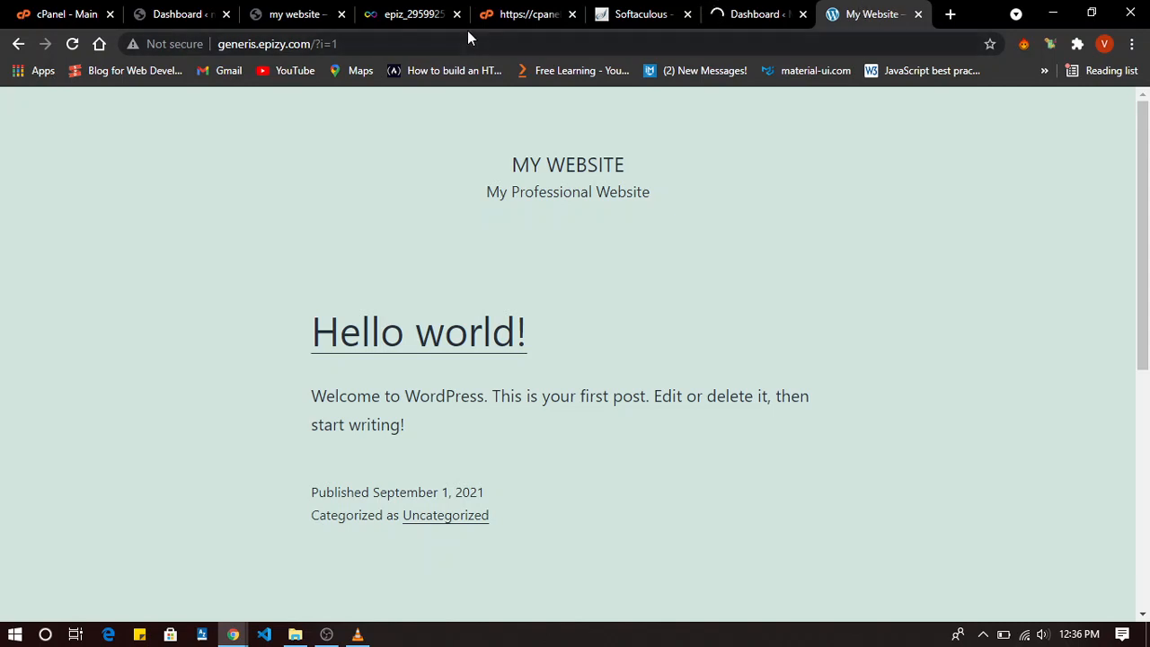
# Compare generis.epizy.com with savics.com.ng, including its connection security details
pyautogui.click(274, 10)
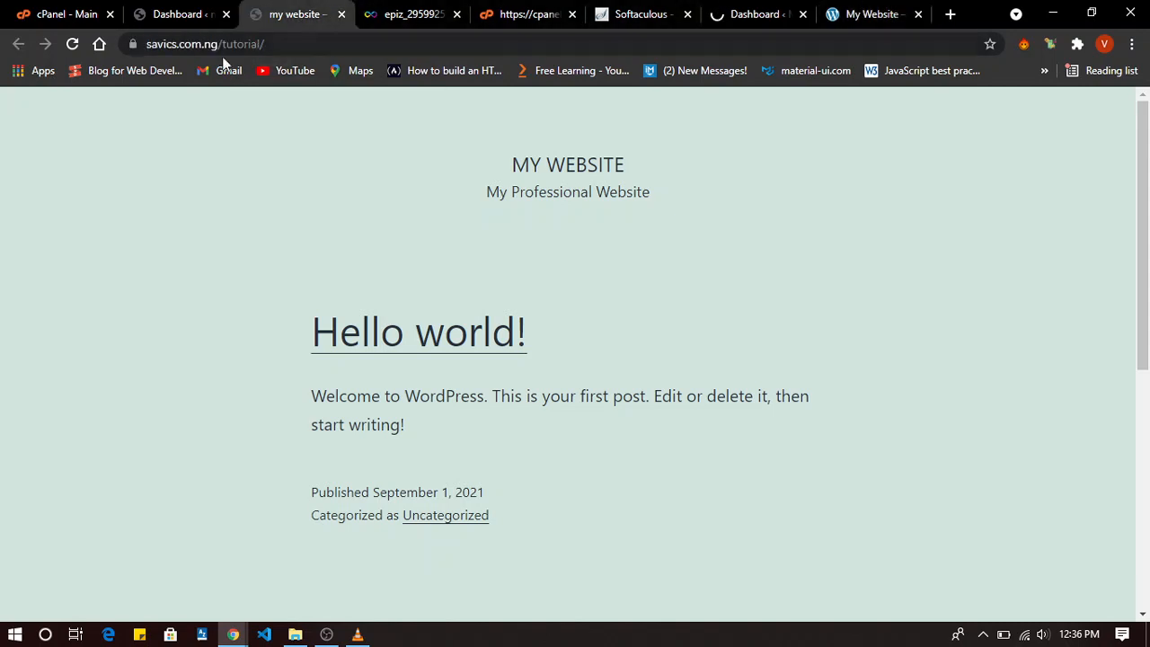
pyautogui.click(132, 45)
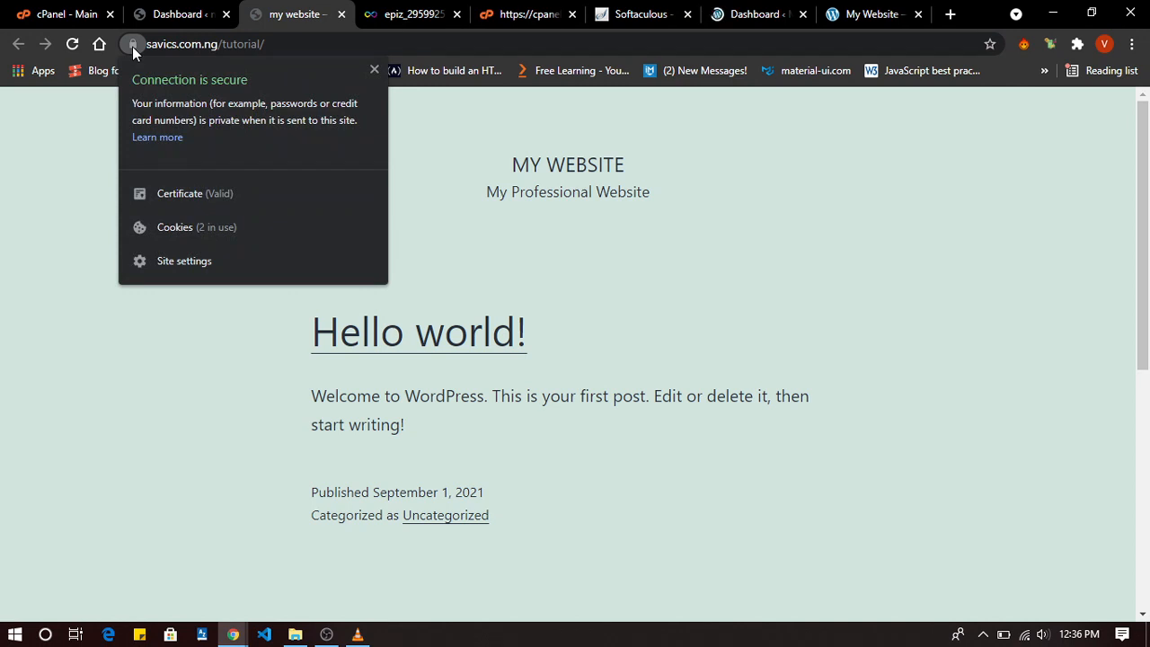
pyautogui.click(867, 14)
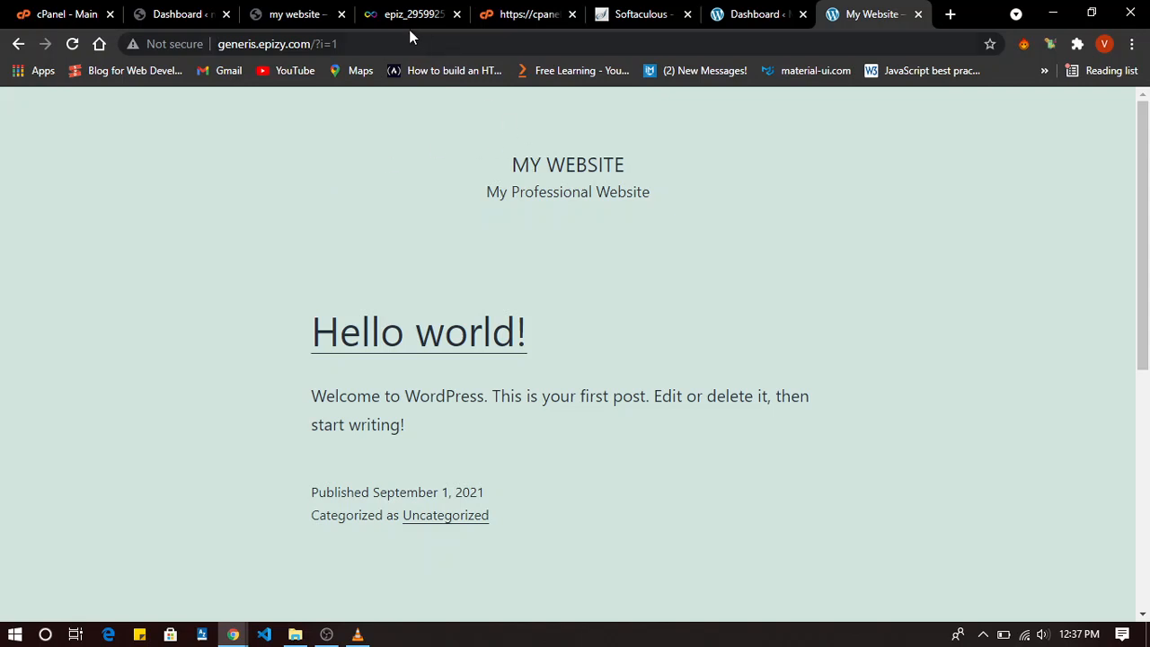
pyautogui.click(287, 10)
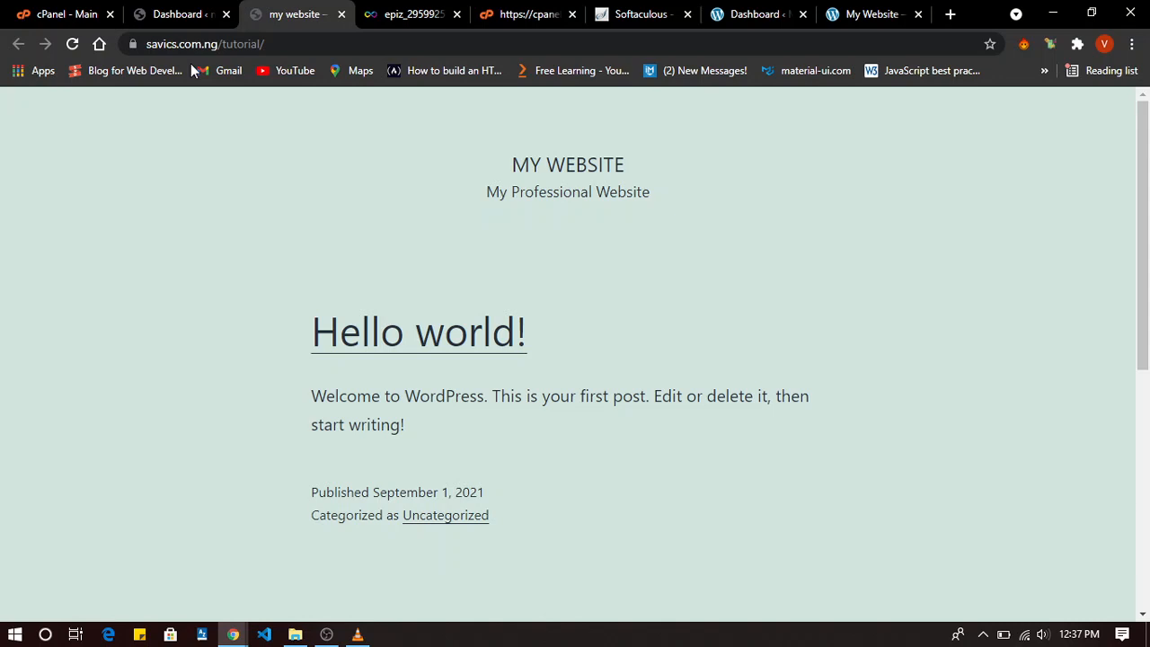
pyautogui.click(862, 14)
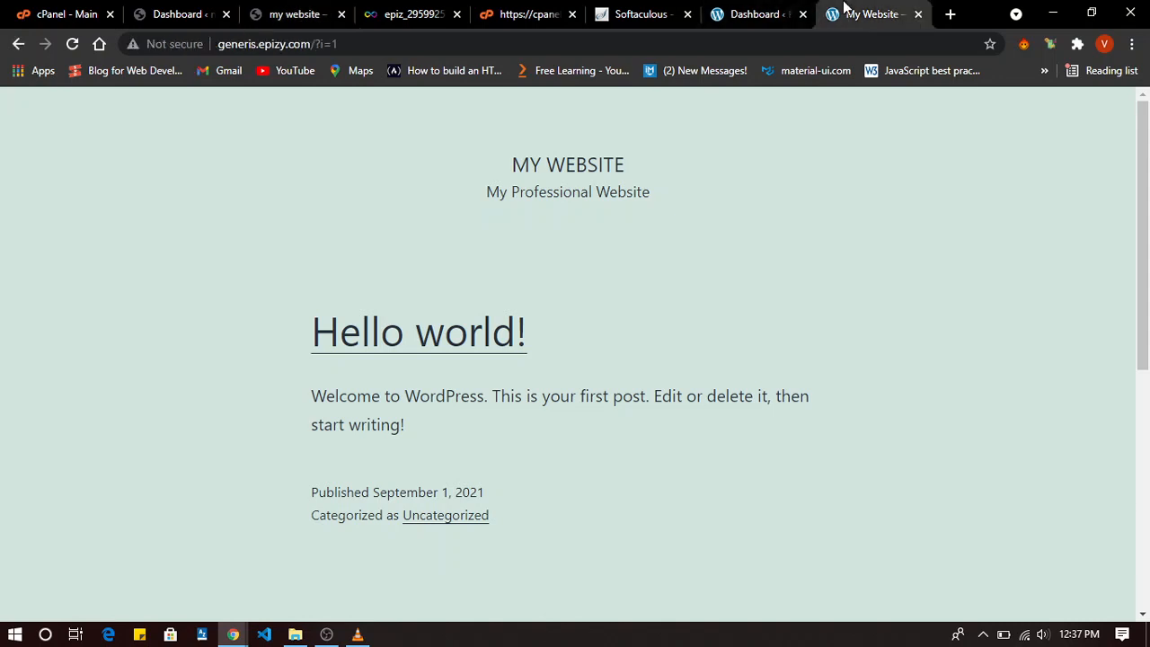
pyautogui.click(742, 12)
pyautogui.scroll(-5, 357, 359)
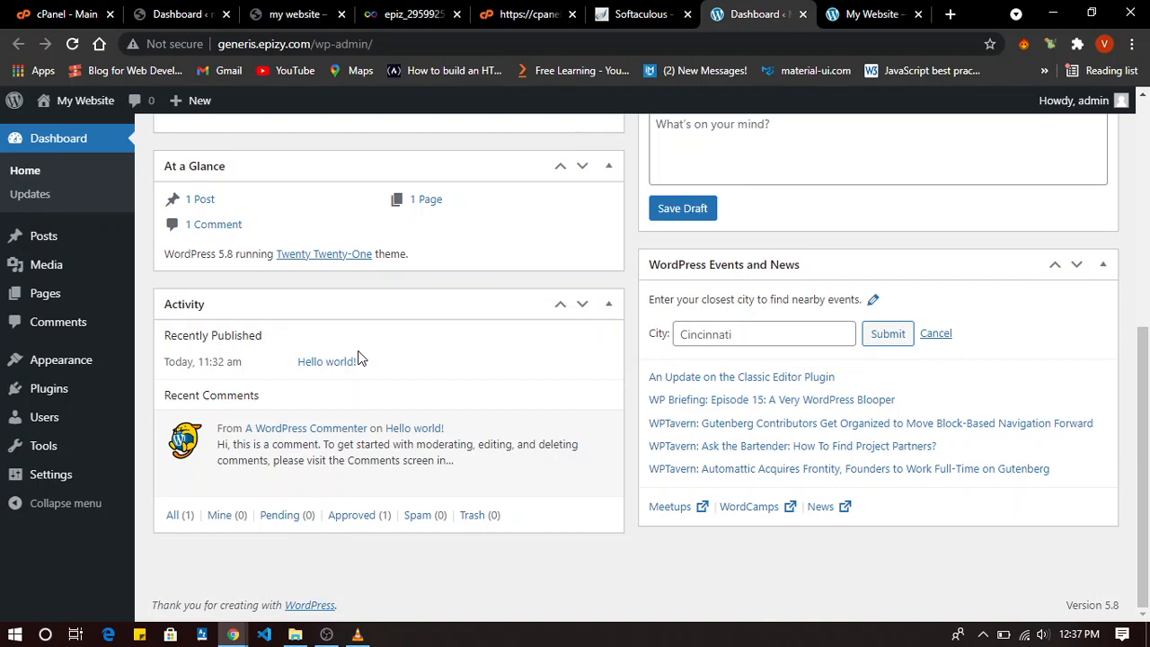
pyautogui.scroll(5, 357, 359)
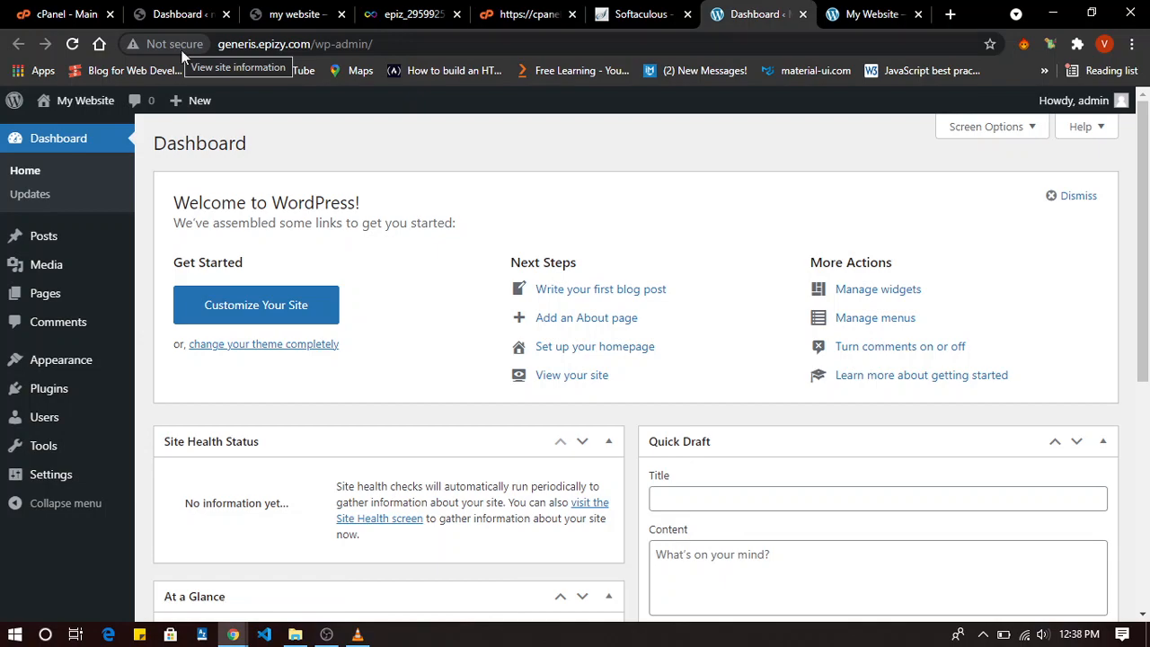
pyautogui.scroll(-5, 381, 296)
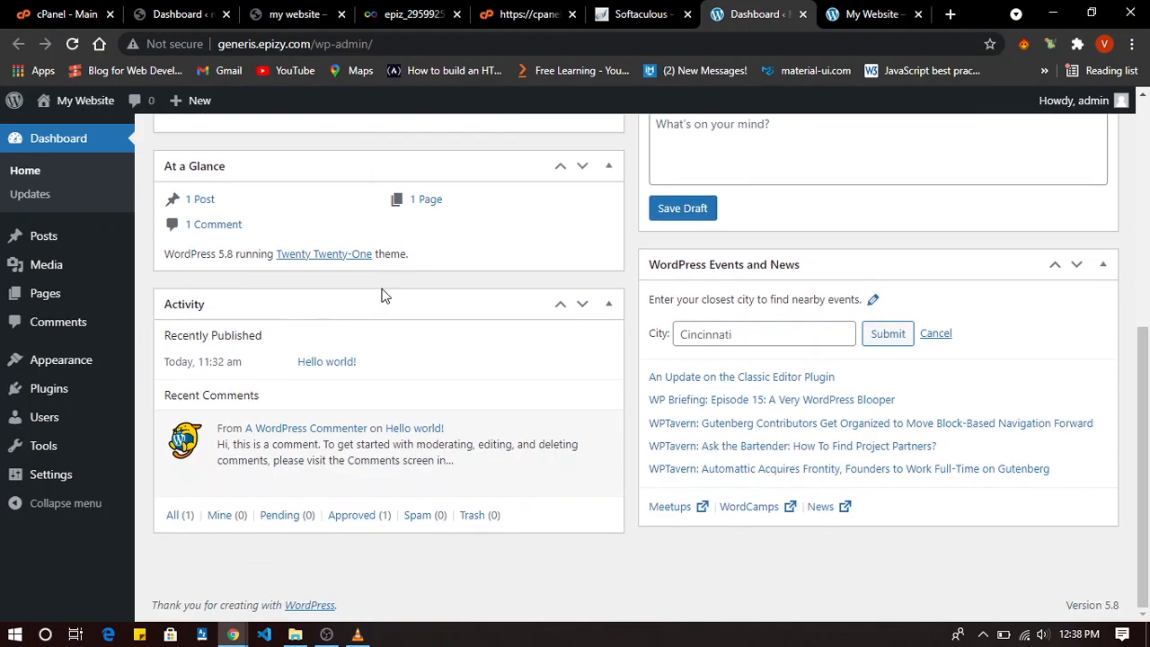
pyautogui.scroll(5, 381, 296)
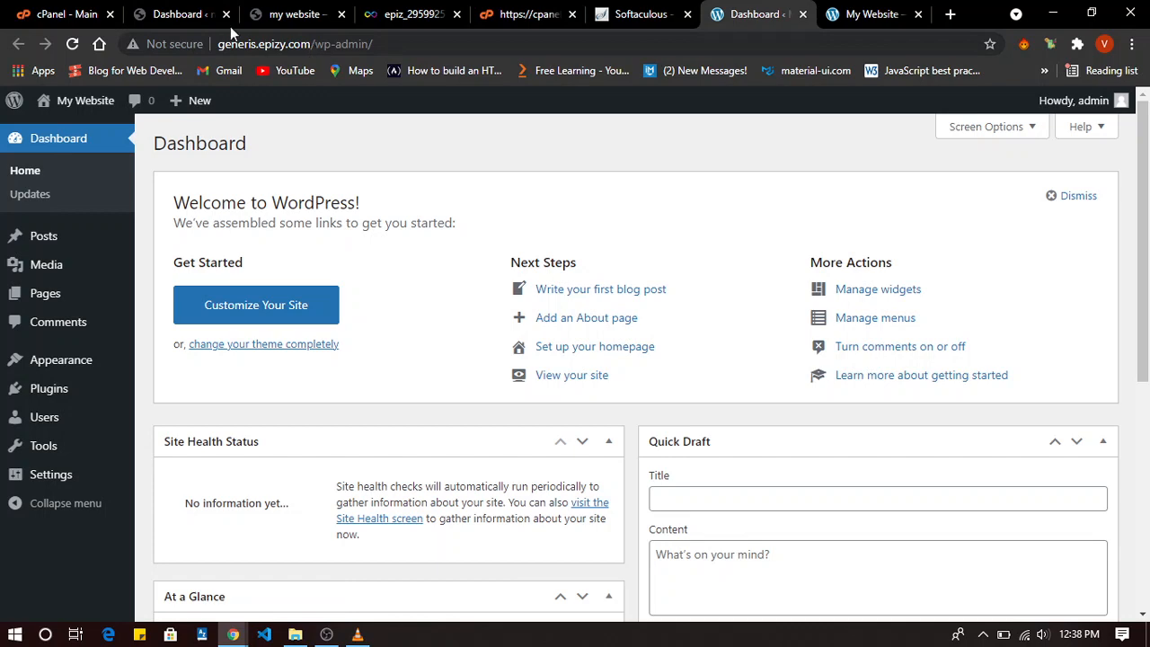
pyautogui.click(168, 17)
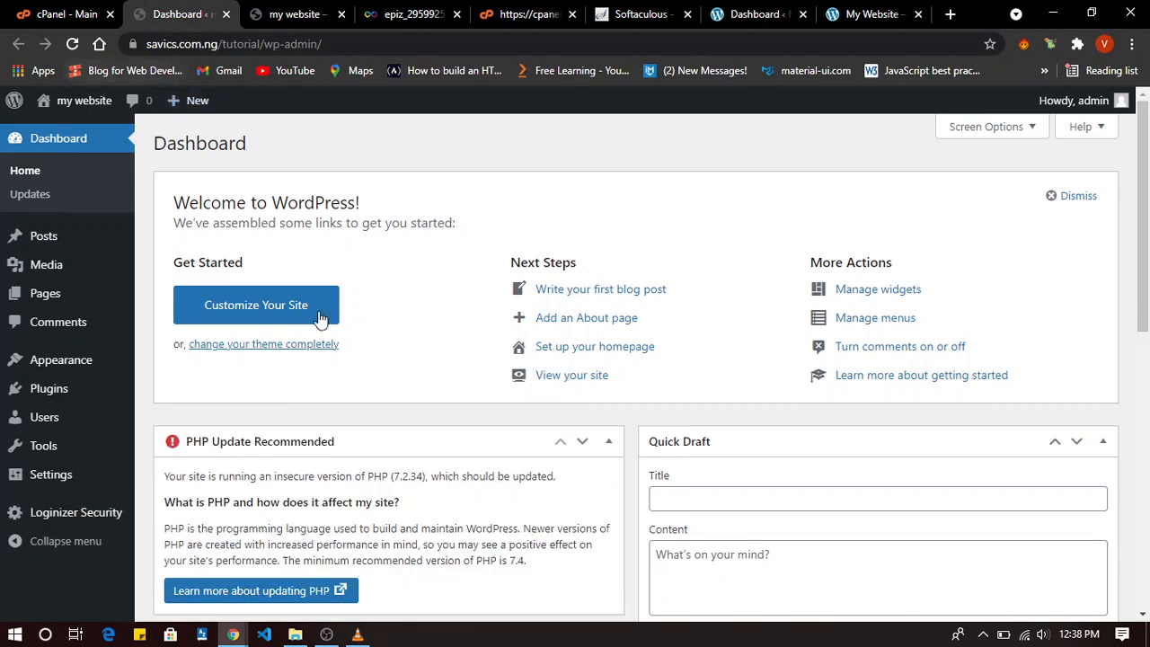
pyautogui.scroll(-2, 378, 314)
pyautogui.scroll(2, 319, 312)
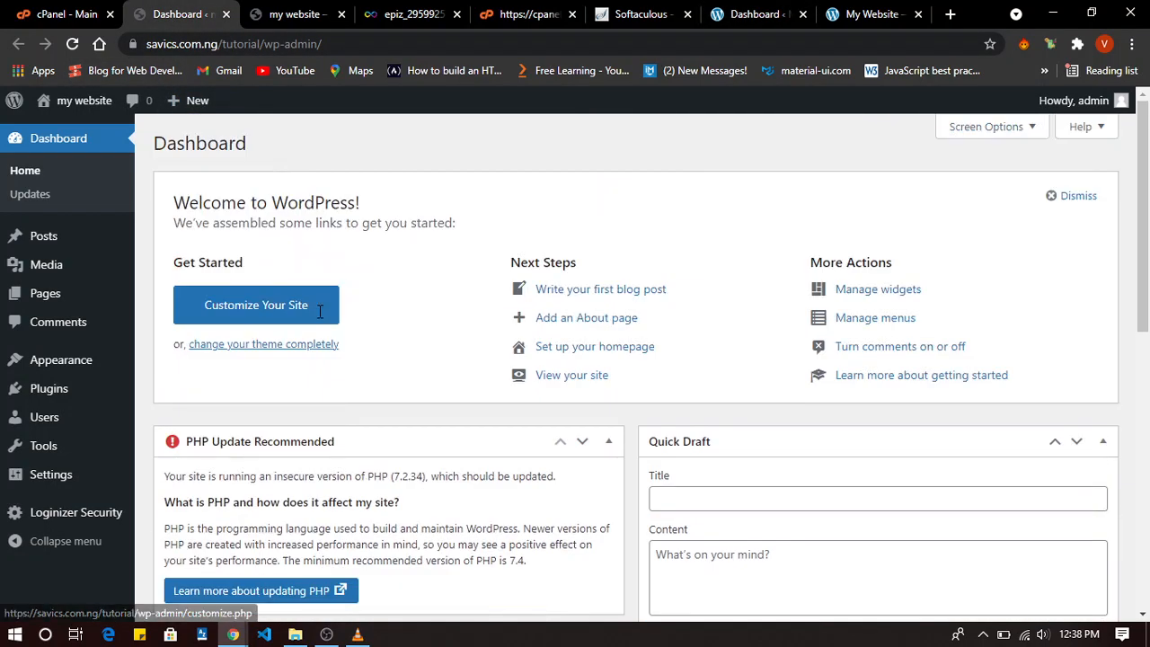
pyautogui.click(746, 13)
pyautogui.click(867, 13)
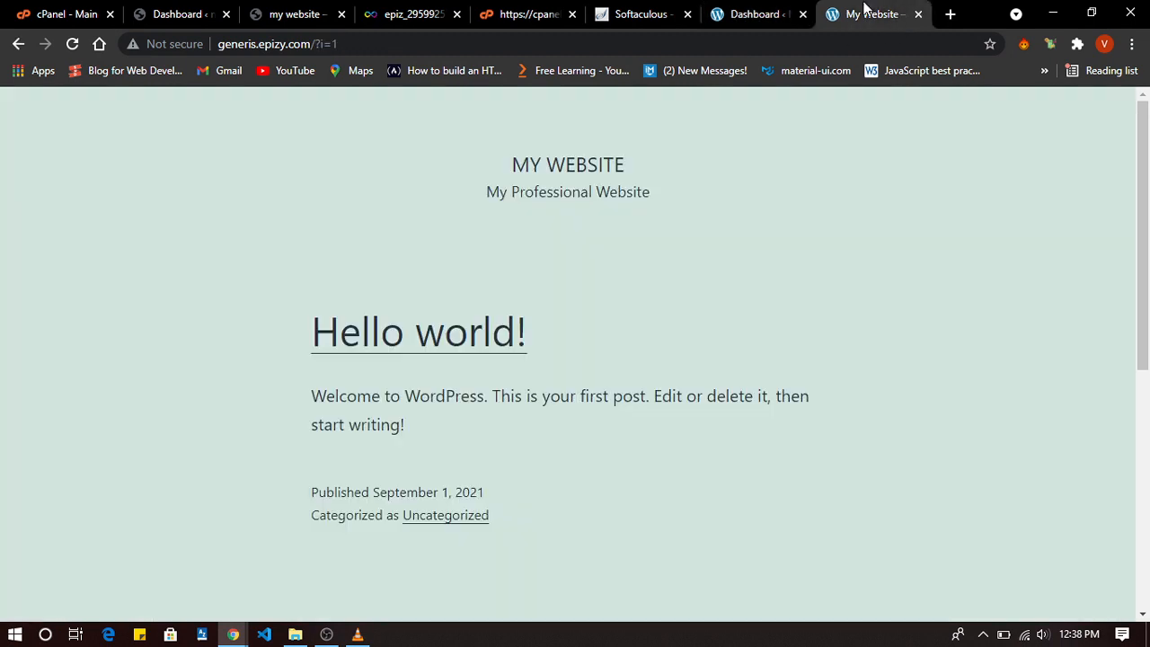
pyautogui.click(296, 14)
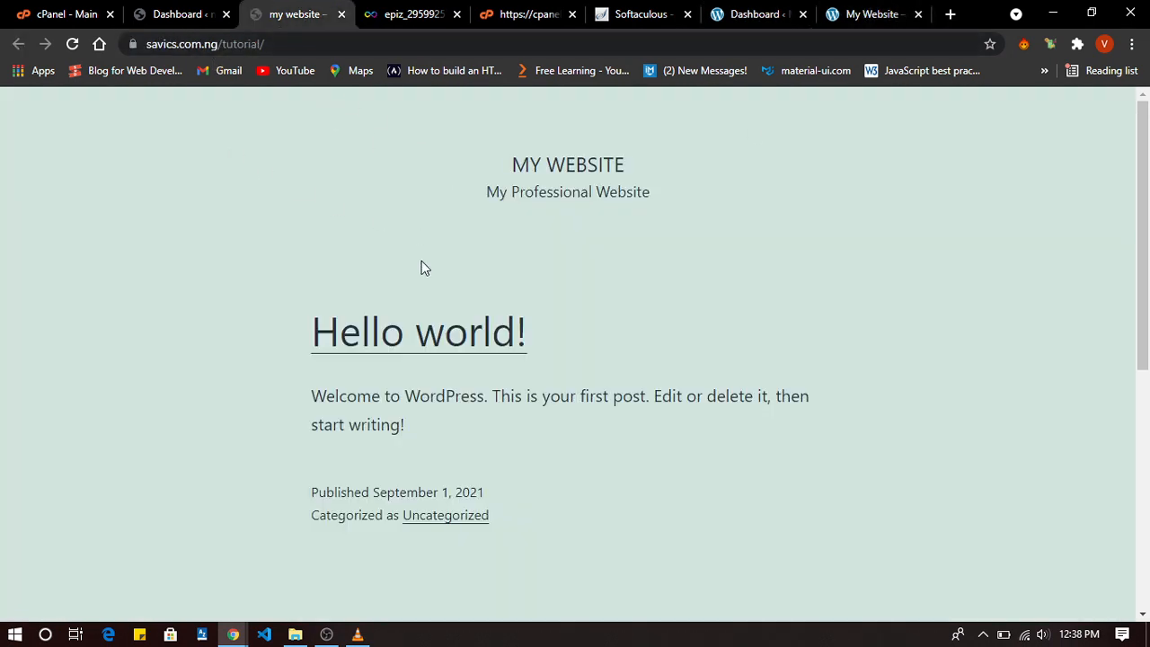
pyautogui.scroll(-5, 422, 268)
pyautogui.scroll(5, 422, 268)
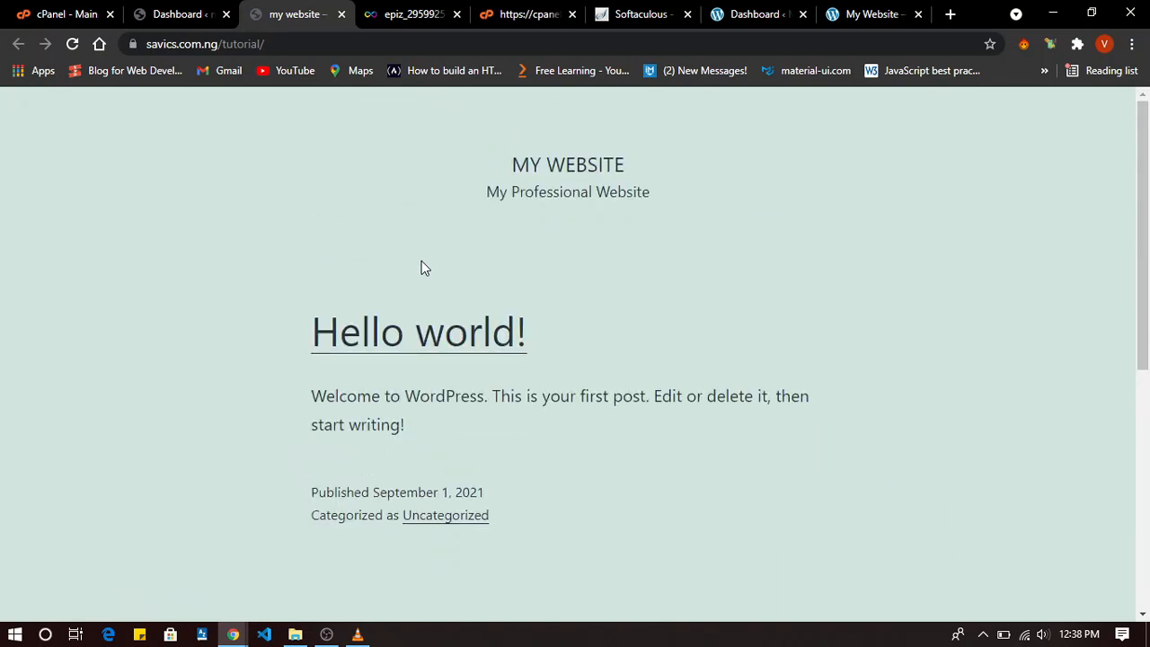
pyautogui.click(879, 13)
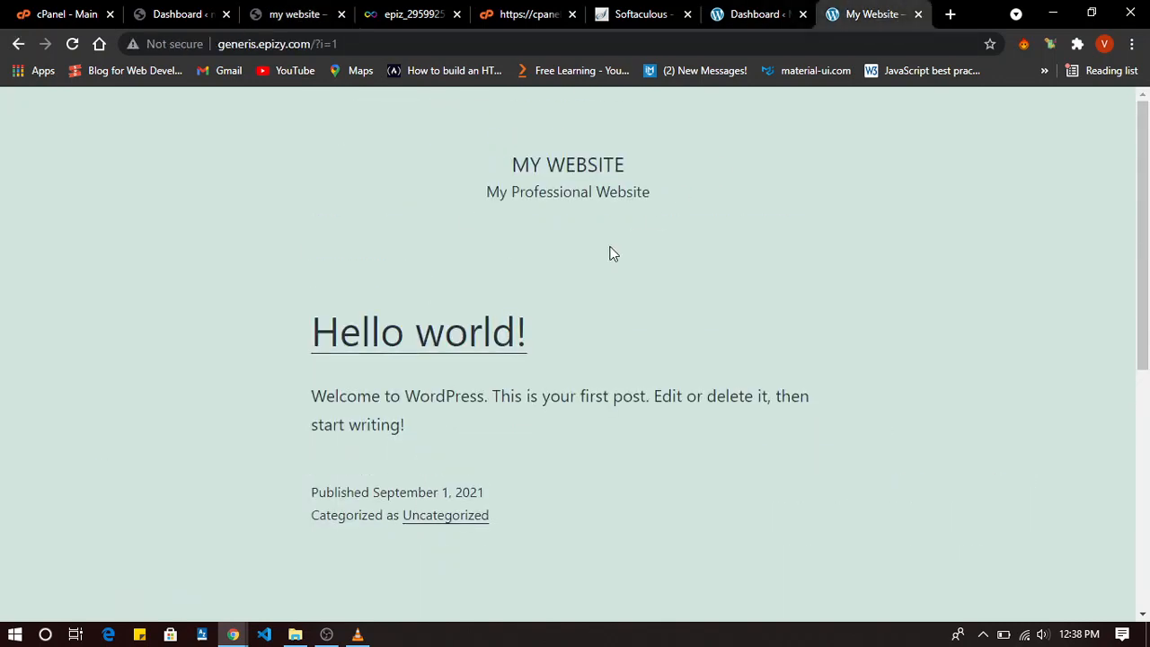